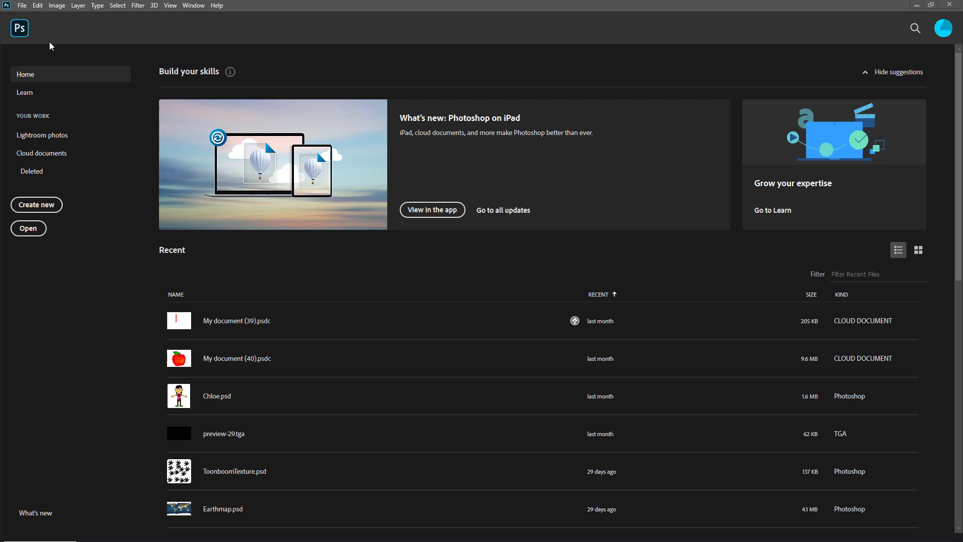
Open the image Mom.jpg from the Desktop folder.
{"action": "left_click", "coordinate": [21, 9]}
{"action": "left_click", "coordinate": [60, 25]}
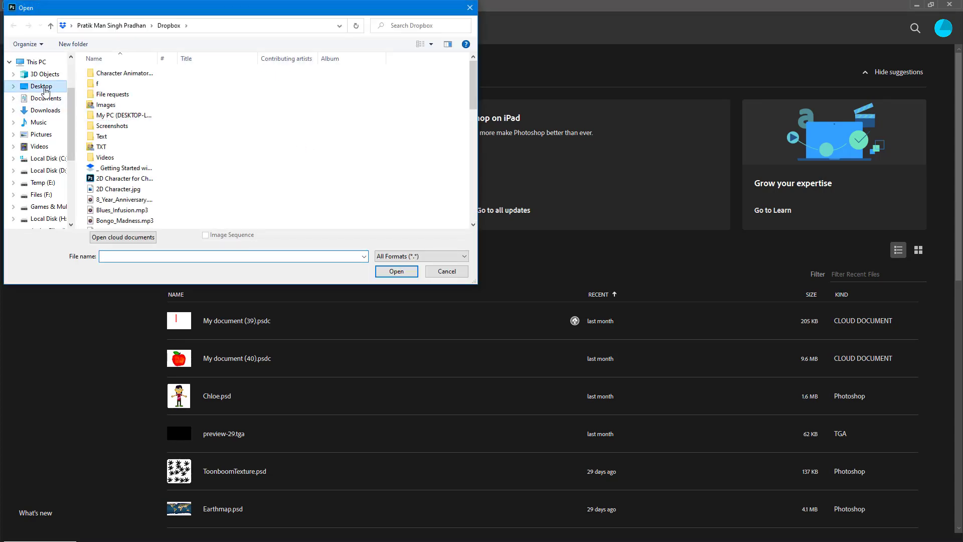
{"action": "left_click", "coordinate": [42, 86]}
{"action": "left_click", "coordinate": [275, 103]}
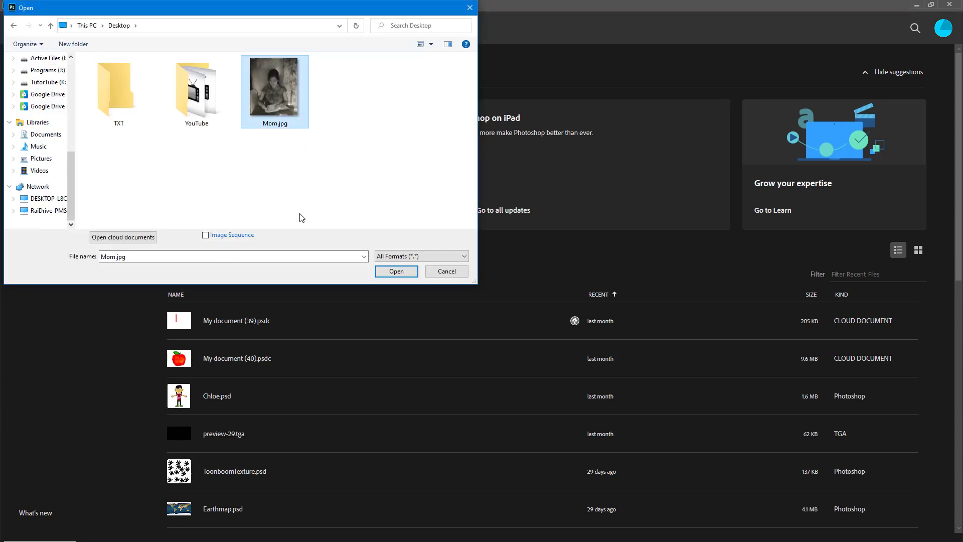
{"action": "left_click", "coordinate": [404, 272]}
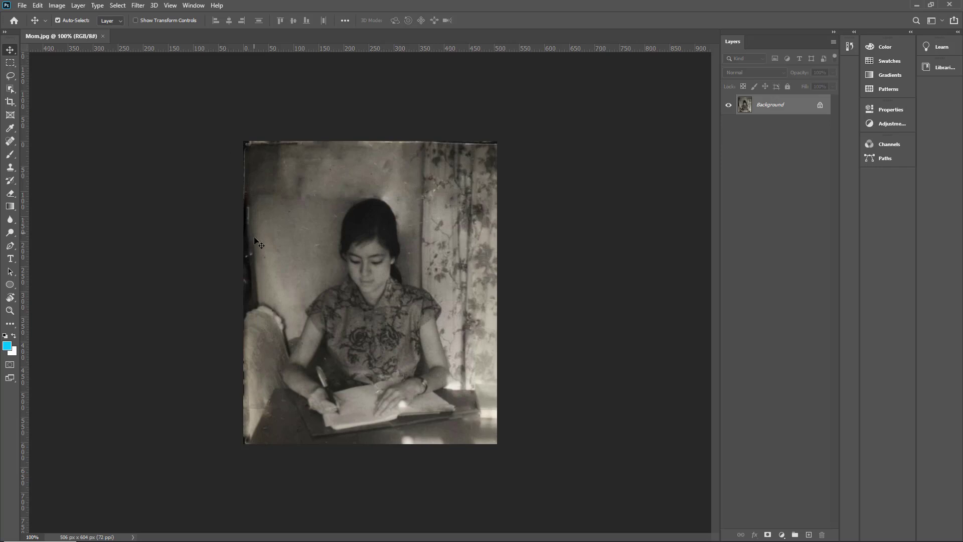
Brighten the photo with a Levels adjustment, setting the white input level to 196 and the midtones to 1.08.
{"action": "key", "text": "ctrl"}
{"action": "scroll", "coordinate": [303, 212], "scroll_direction": "up", "scroll_amount": 4}
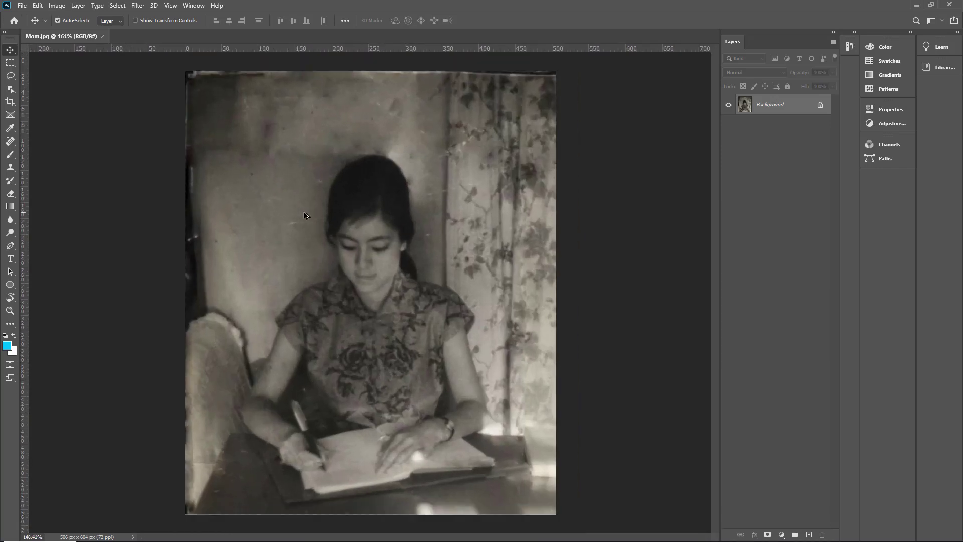
{"action": "left_click", "coordinate": [60, 6]}
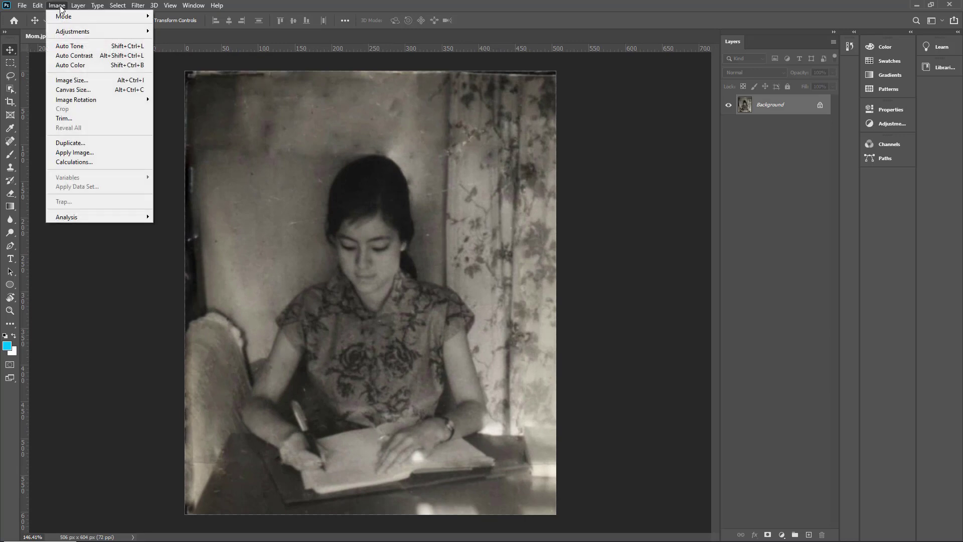
{"action": "mouse_move", "coordinate": [75, 31]}
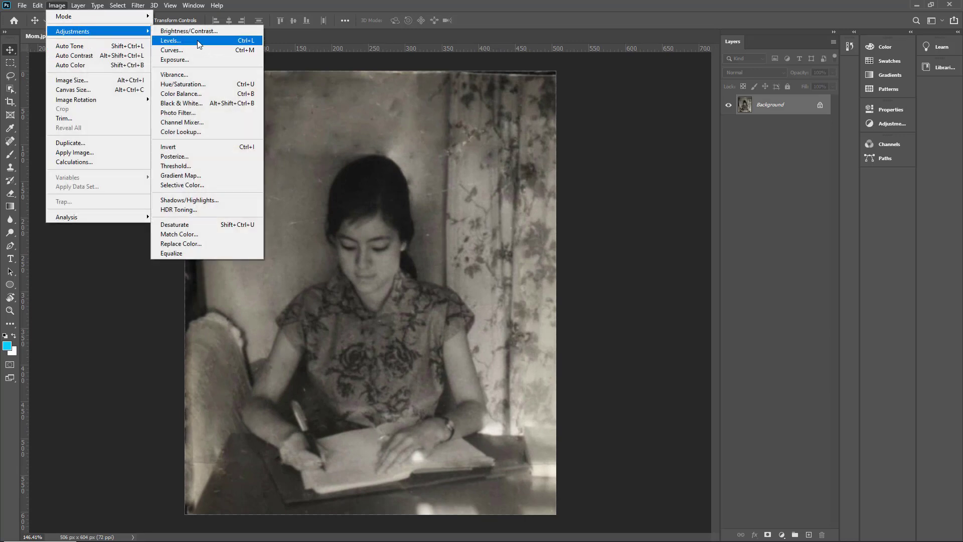
{"action": "left_click", "coordinate": [199, 42]}
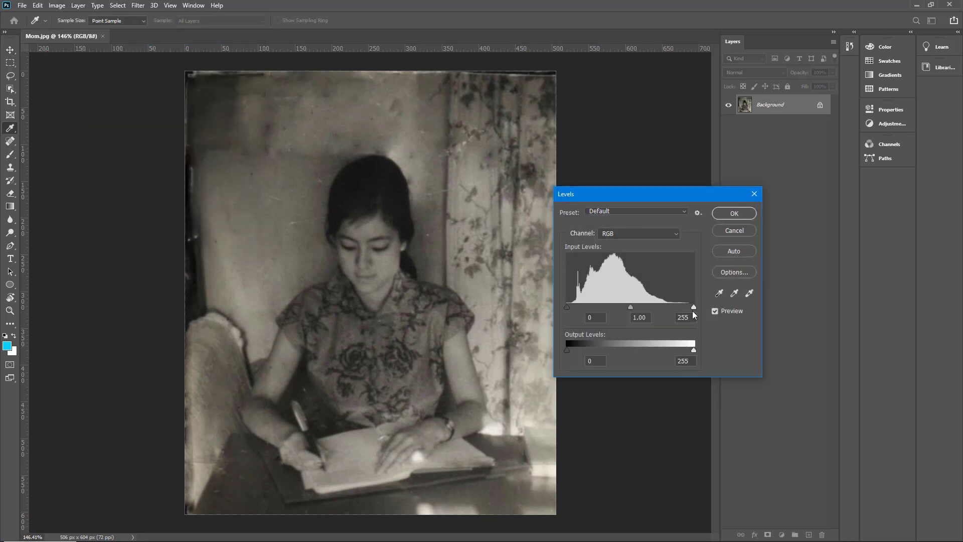
{"action": "left_click_drag", "start_coordinate": [693, 309], "coordinate": [615, 311]}
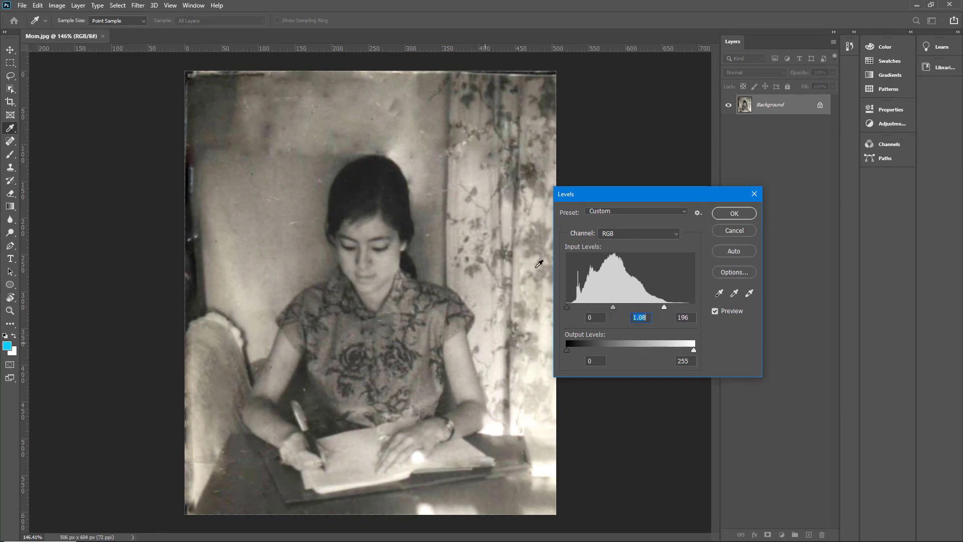
{"action": "left_click", "coordinate": [735, 213]}
Unlock the Background layer and duplicate it as Layer 0 copy.
{"action": "left_click", "coordinate": [820, 106]}
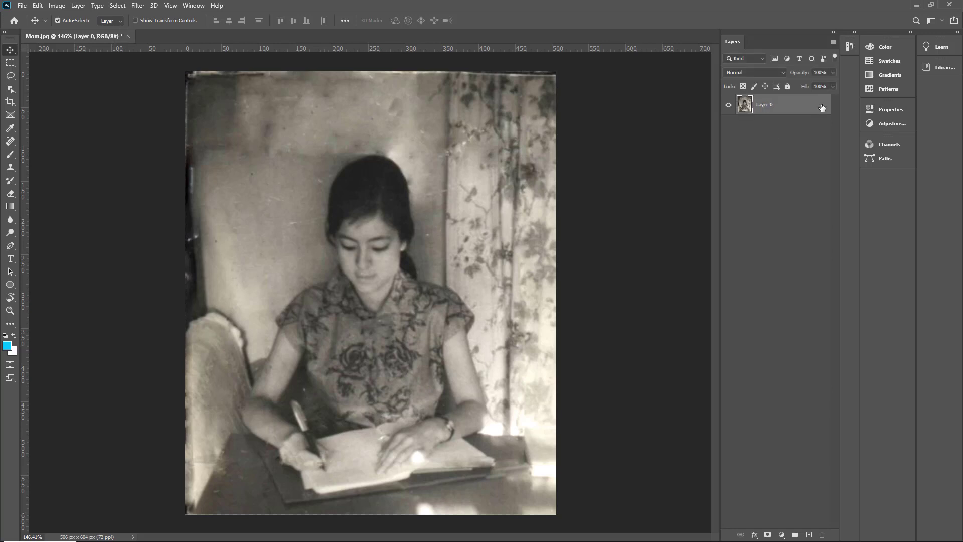
{"action": "right_click", "coordinate": [768, 104]}
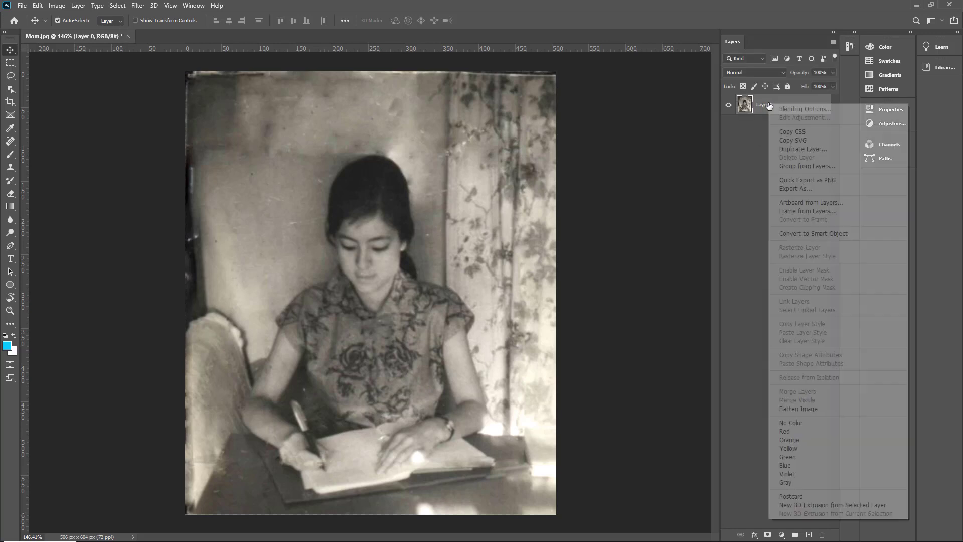
{"action": "left_click", "coordinate": [806, 149]}
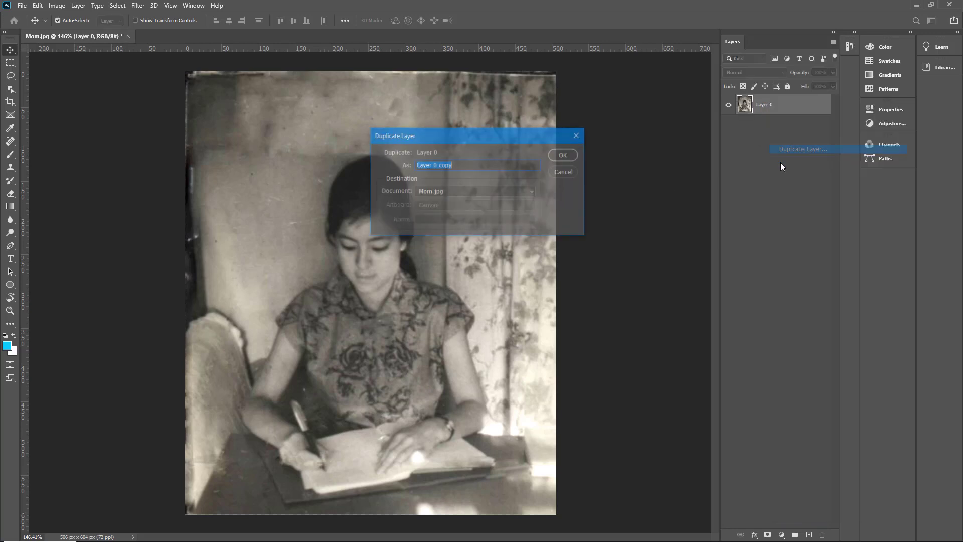
{"action": "left_click", "coordinate": [566, 156]}
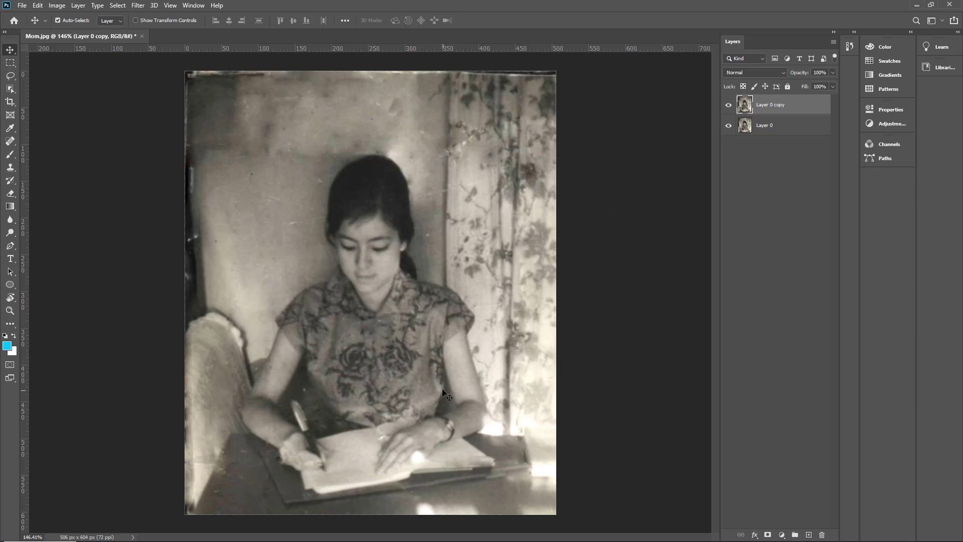
{"action": "left_click", "coordinate": [60, 6]}
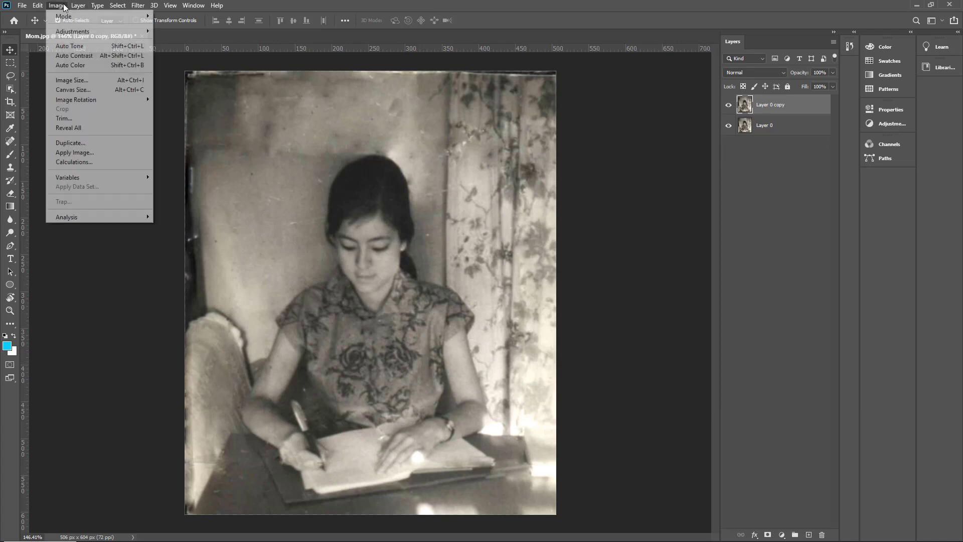
{"action": "mouse_move", "coordinate": [66, 33]}
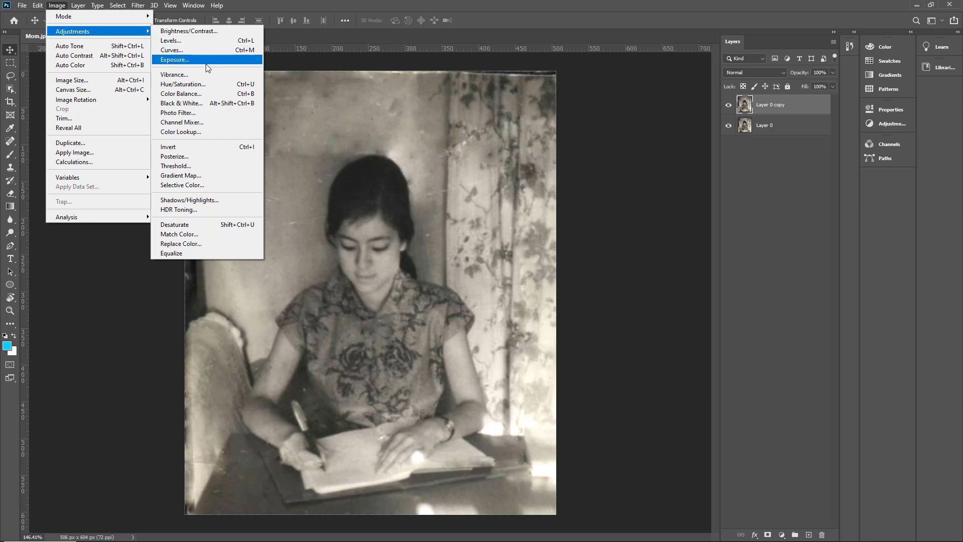
{"action": "left_click", "coordinate": [675, 153]}
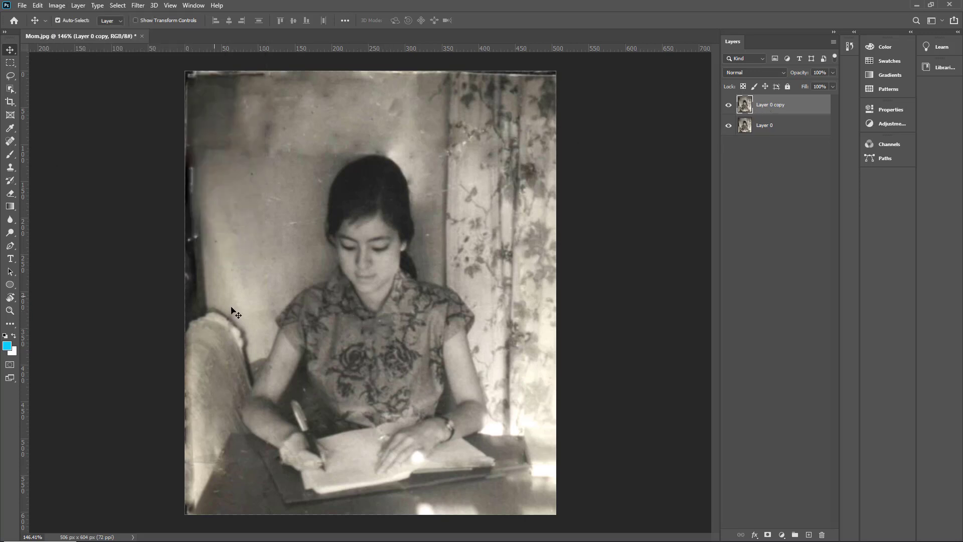
Draw a loose freehand Lasso selection around the woman's blouse on Layer 0 copy.
{"action": "key", "text": "ctrl"}
{"action": "scroll", "coordinate": [317, 390], "scroll_direction": "up", "scroll_amount": 3}
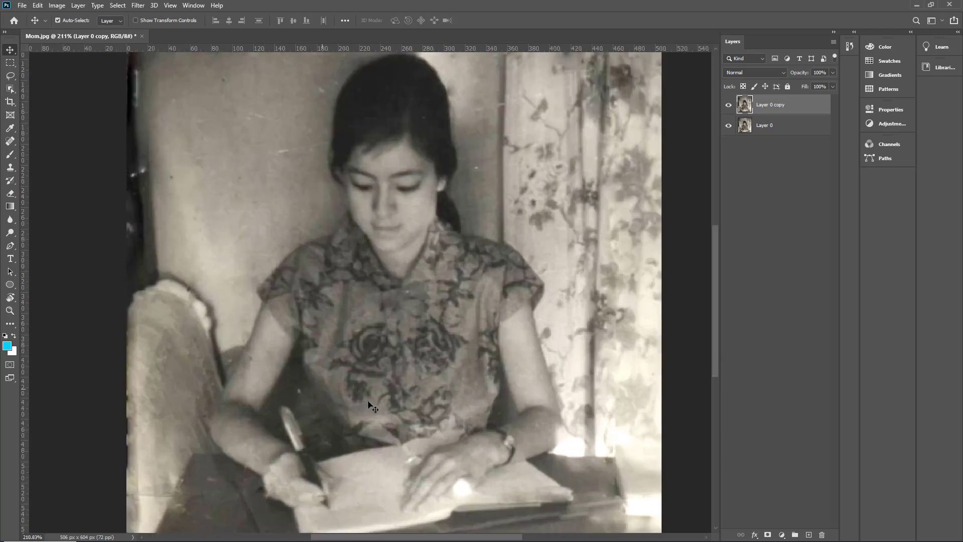
{"action": "left_click", "coordinate": [10, 75]}
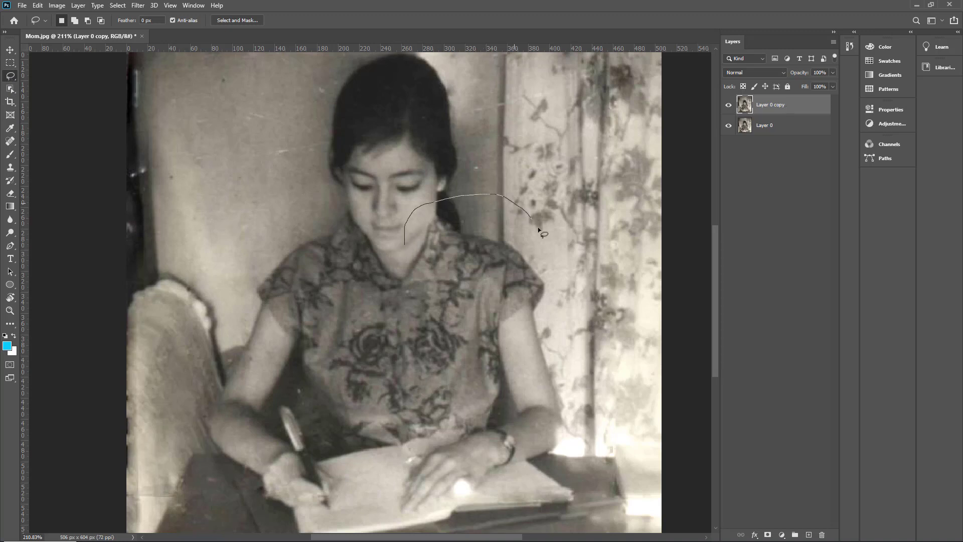
{"action": "mouse_move", "coordinate": [539, 230]}
{"action": "left_mouse_down"}
{"action": "mouse_move", "coordinate": [564, 275]}
{"action": "mouse_move", "coordinate": [553, 319]}
{"action": "mouse_move", "coordinate": [528, 341]}
{"action": "mouse_move", "coordinate": [496, 448]}
{"action": "mouse_move", "coordinate": [399, 480]}
{"action": "mouse_move", "coordinate": [352, 466]}
{"action": "left_mouse_up"}
{"action": "left_click_drag", "start_coordinate": [307, 425], "coordinate": [277, 356]}
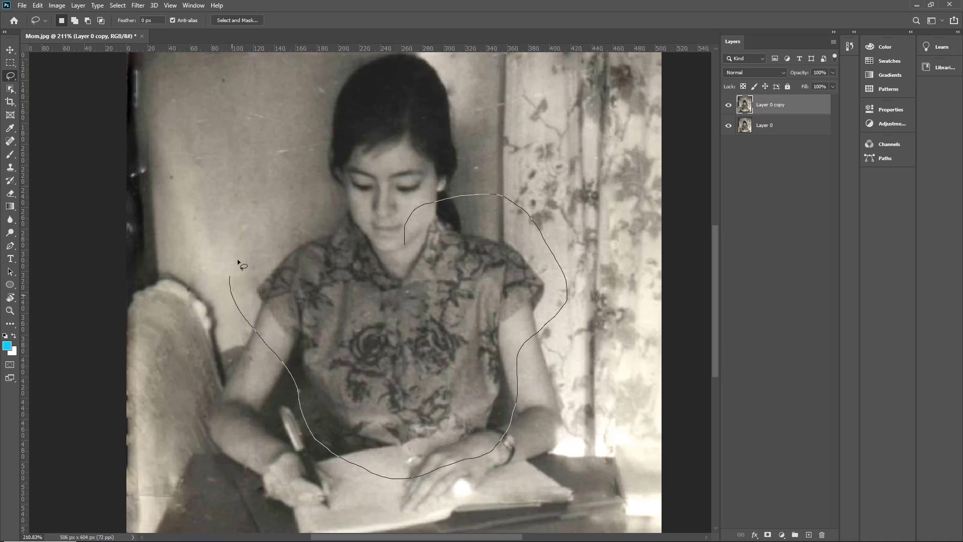
{"action": "mouse_move", "coordinate": [238, 263]}
{"action": "left_mouse_down"}
{"action": "mouse_move", "coordinate": [283, 225]}
{"action": "mouse_move", "coordinate": [348, 194]}
{"action": "mouse_move", "coordinate": [402, 240]}
{"action": "left_mouse_up"}
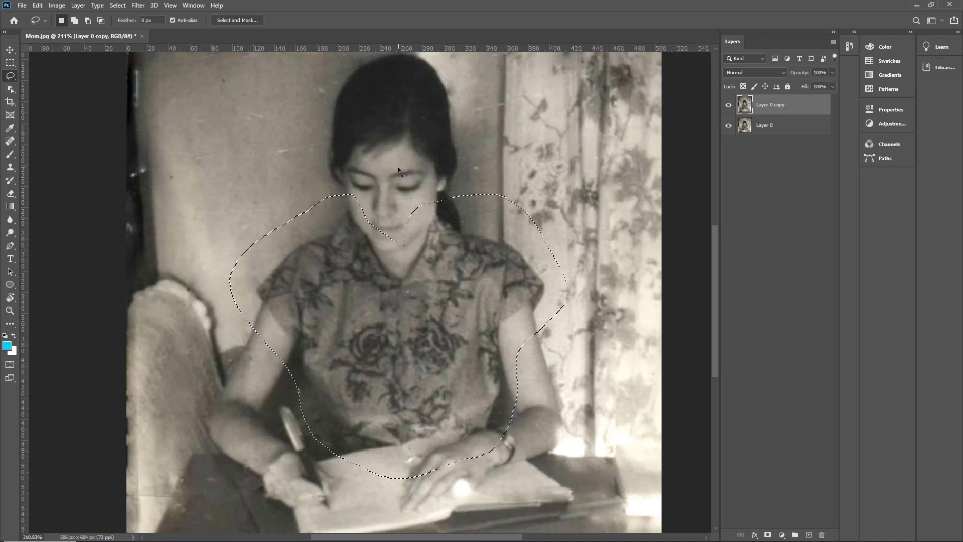
Colorize the selected blouse area red with Hue/Saturation, using hue 0 and saturation 35.
{"action": "left_click", "coordinate": [56, 5]}
{"action": "mouse_move", "coordinate": [69, 35]}
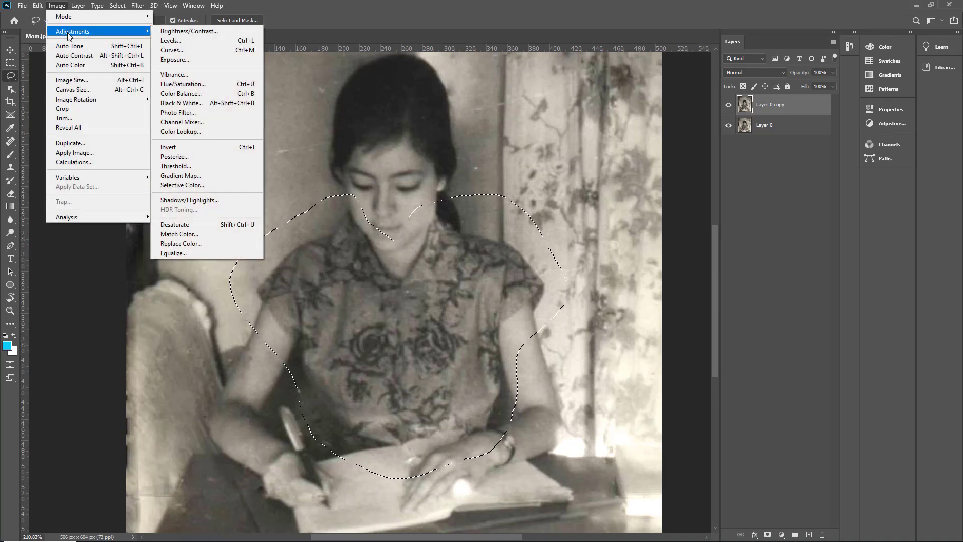
{"action": "left_click", "coordinate": [195, 85]}
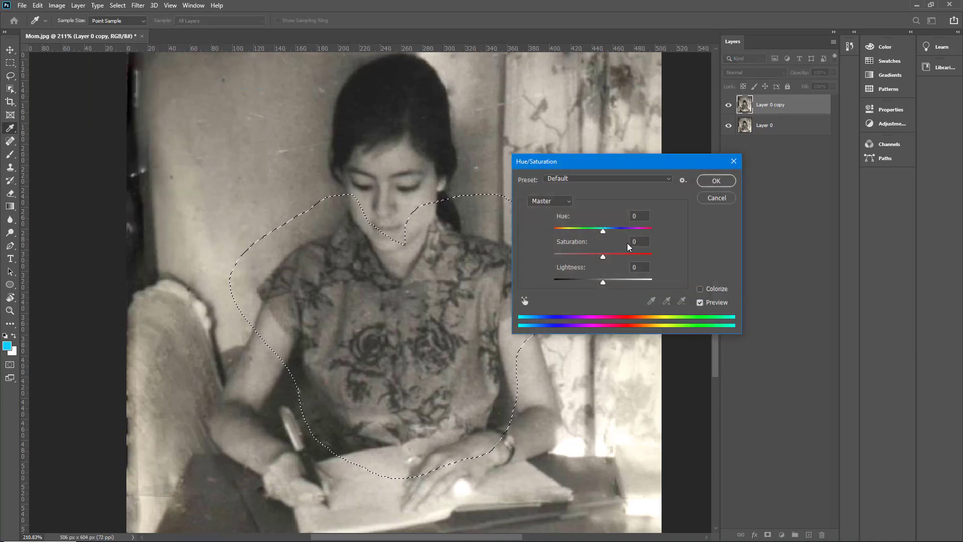
{"action": "left_click", "coordinate": [701, 291]}
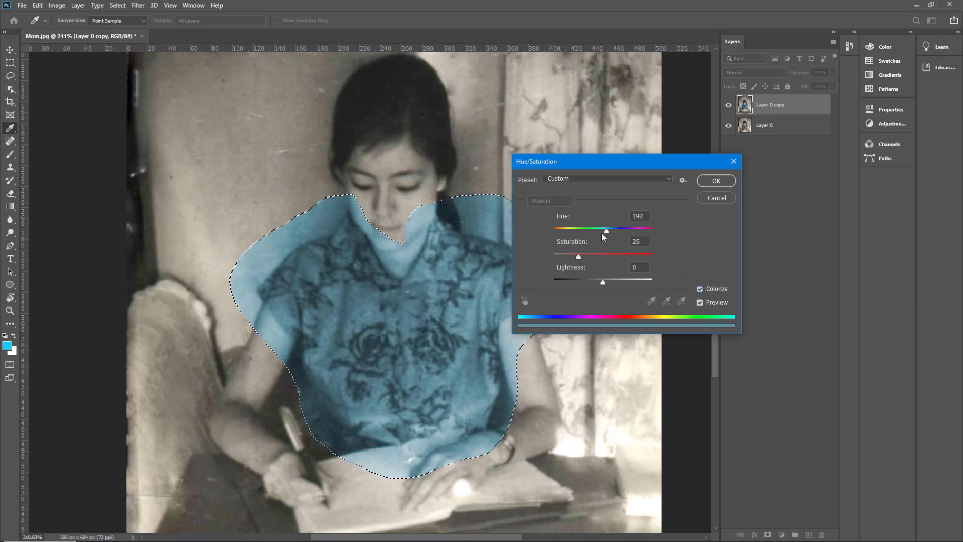
{"action": "left_click_drag", "start_coordinate": [606, 230], "coordinate": [652, 243]}
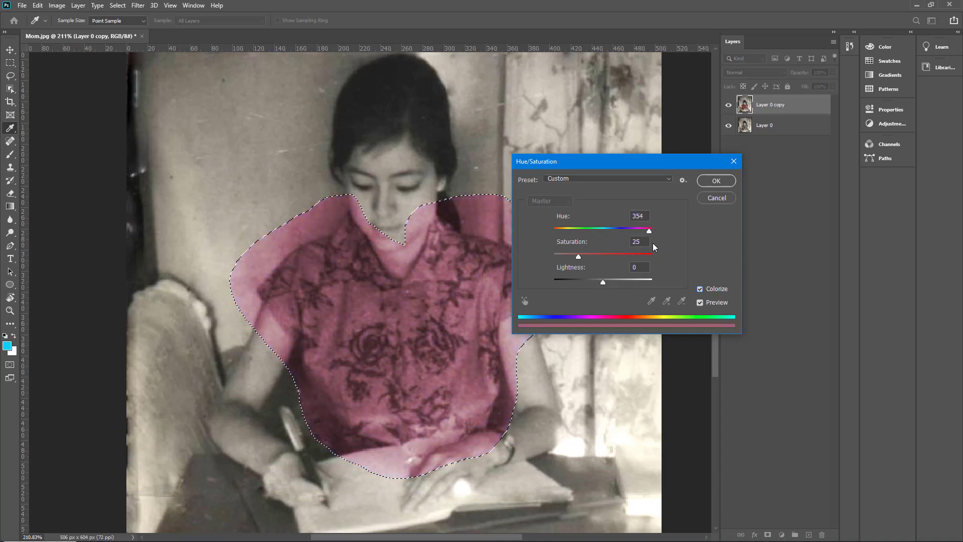
{"action": "left_click_drag", "start_coordinate": [579, 256], "coordinate": [588, 257]}
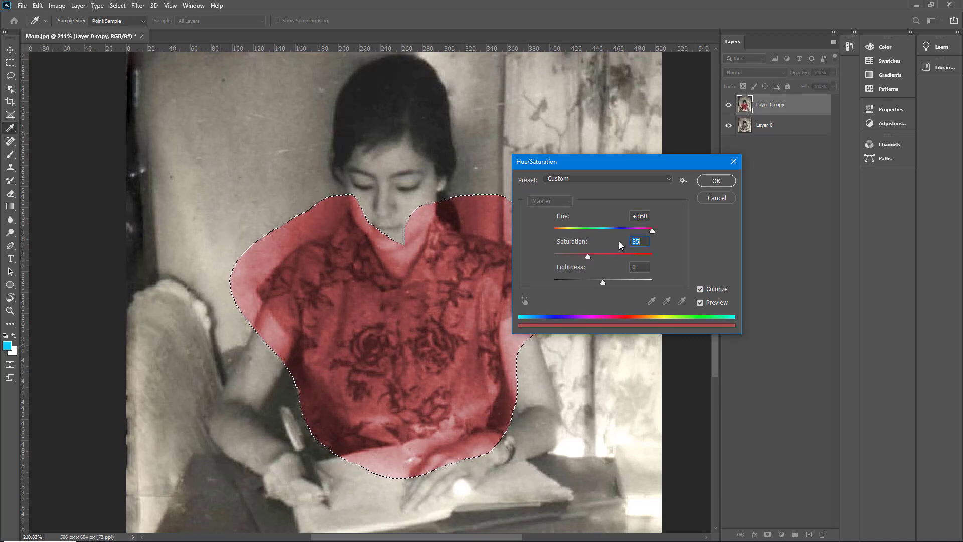
{"action": "left_click_drag", "start_coordinate": [652, 233], "coordinate": [531, 239]}
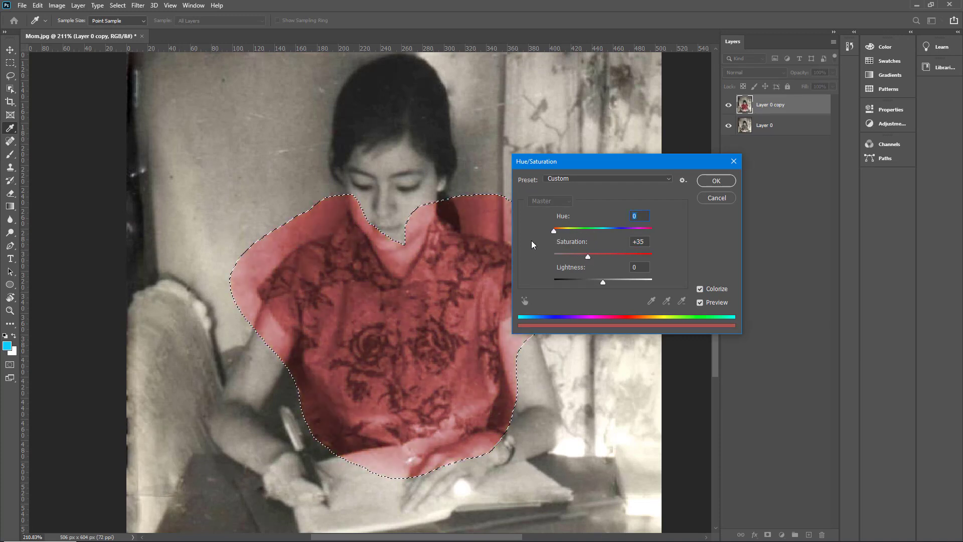
{"action": "left_click", "coordinate": [718, 181]}
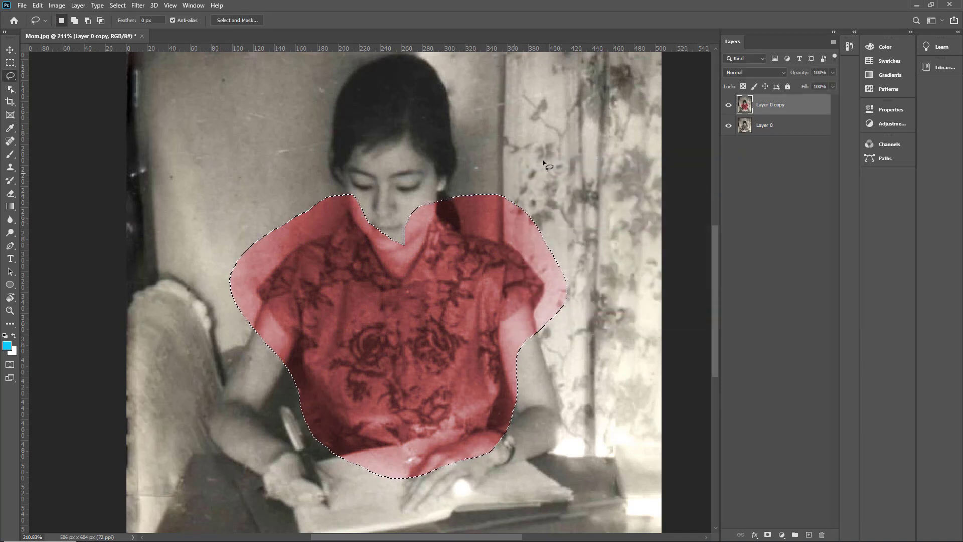
Clear the selection and hide Layer 0, keeping only Layer 0 copy visible.
{"action": "key", "text": "ctrl+d"}
{"action": "left_click", "coordinate": [729, 125]}
{"action": "left_click", "coordinate": [728, 105]}
{"action": "left_click", "coordinate": [729, 126]}
{"action": "left_click", "coordinate": [728, 126]}
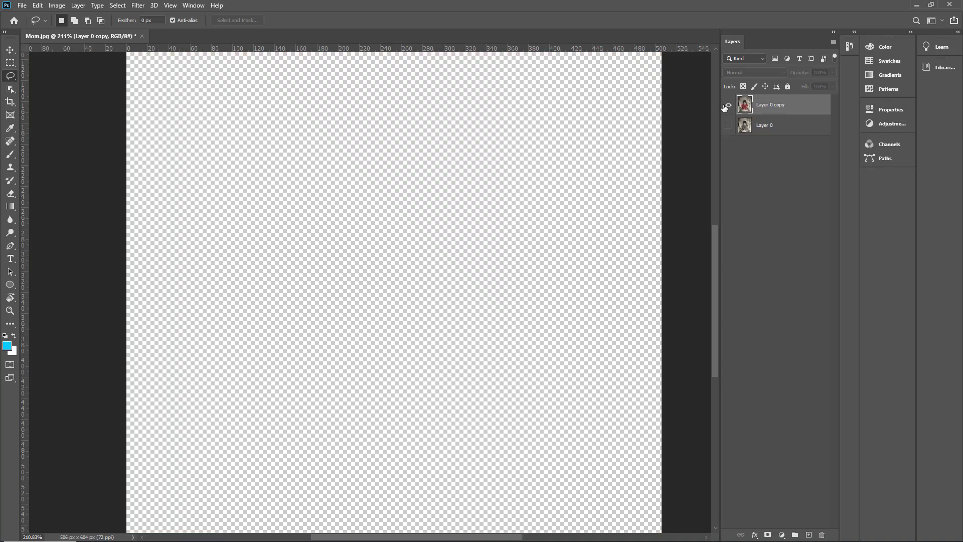
{"action": "left_click", "coordinate": [728, 105]}
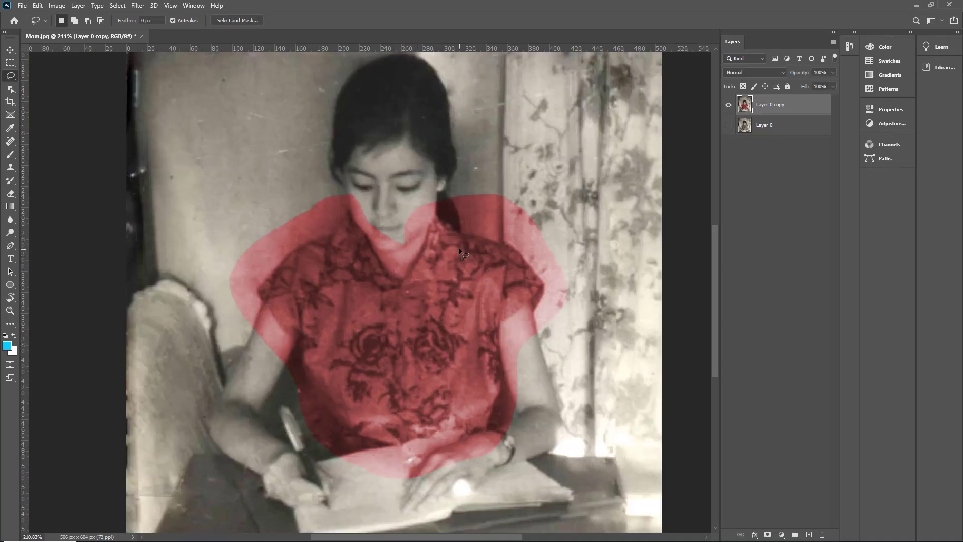
Set the Eraser to a soft brush of 21 px with 35% hardness, testing it at the neckline and undoing the trial strokes.
{"action": "left_click", "coordinate": [10, 193]}
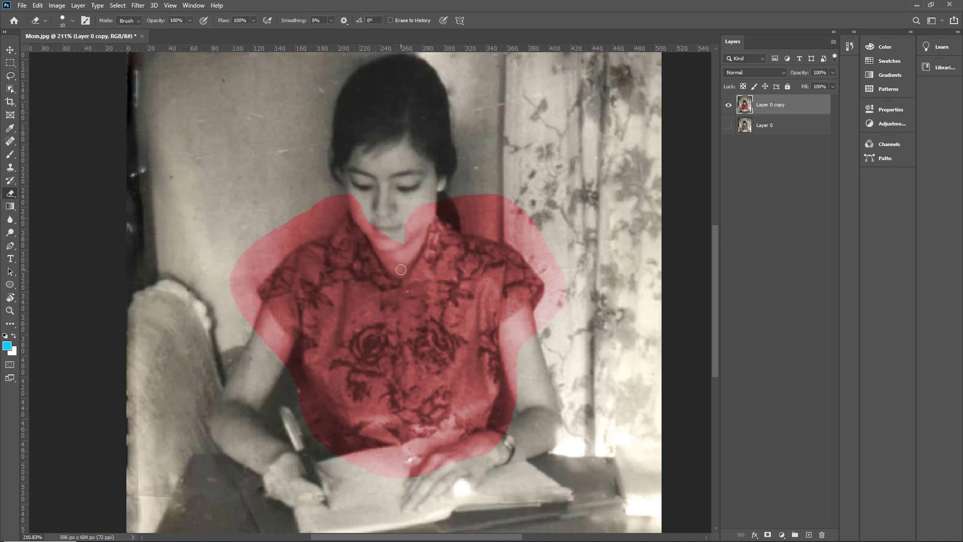
{"action": "scroll", "coordinate": [401, 270], "scroll_direction": "up", "scroll_amount": 2}
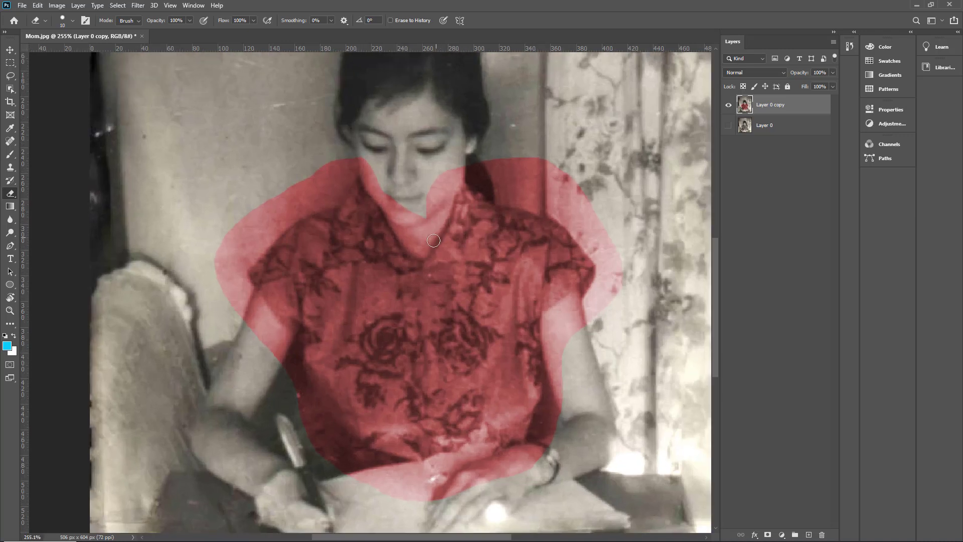
{"action": "scroll", "coordinate": [433, 241], "scroll_direction": "up", "scroll_amount": 4}
{"action": "left_click_drag", "start_coordinate": [414, 251], "coordinate": [457, 168]}
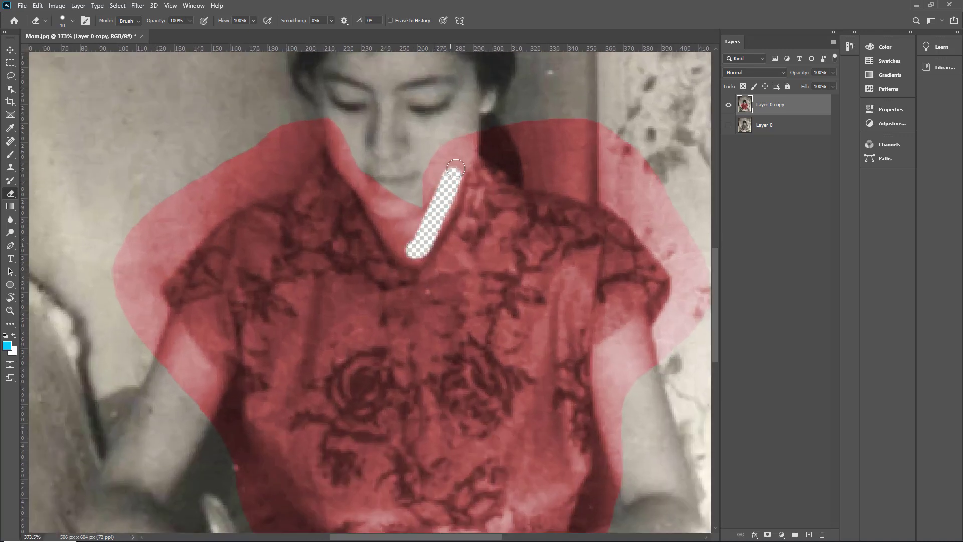
{"action": "key", "text": "ctrl+z"}
{"action": "right_click", "coordinate": [435, 187]}
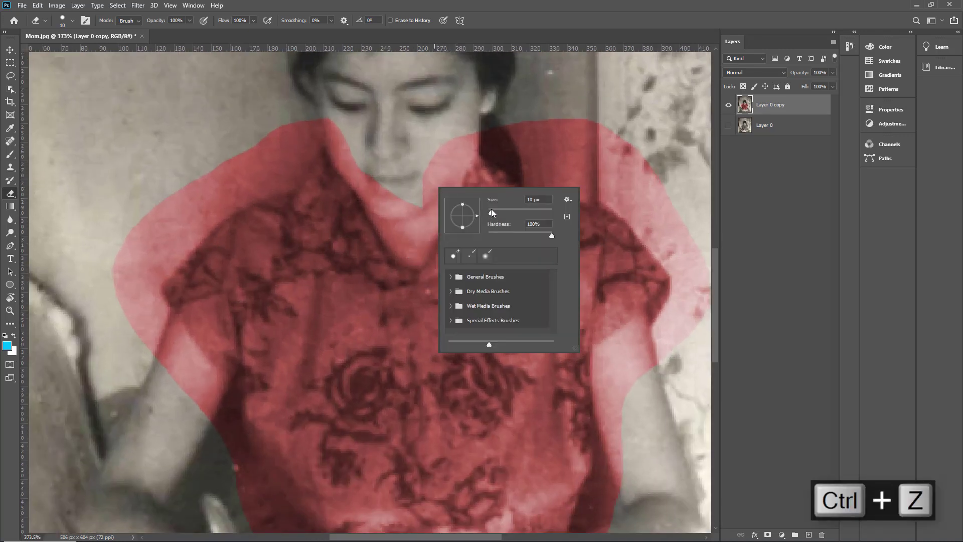
{"action": "mouse_move", "coordinate": [492, 208]}
{"action": "left_mouse_down"}
{"action": "mouse_move", "coordinate": [504, 211]}
{"action": "mouse_move", "coordinate": [482, 211]}
{"action": "mouse_move", "coordinate": [470, 238]}
{"action": "left_mouse_up"}
{"action": "left_click", "coordinate": [421, 188]}
{"action": "key", "text": "ctrl+z"}
{"action": "right_click", "coordinate": [427, 189]}
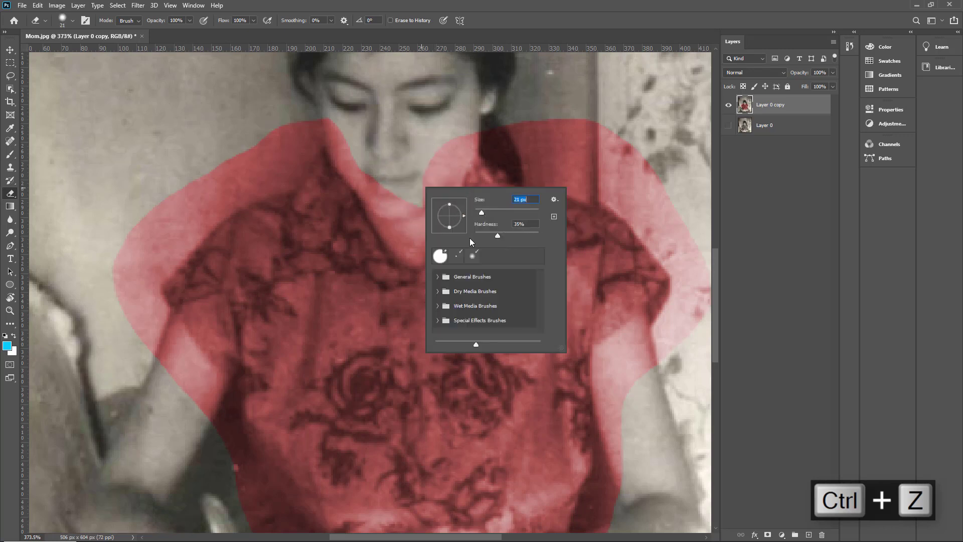
{"action": "left_click", "coordinate": [409, 215]}
Erase the red-tinted excess on the neck and around the right shoulder and arm on Layer 0 copy, and show Layer 0 again.
{"action": "mouse_move", "coordinate": [409, 216]}
{"action": "left_mouse_down"}
{"action": "mouse_move", "coordinate": [414, 246]}
{"action": "mouse_move", "coordinate": [439, 180]}
{"action": "mouse_move", "coordinate": [409, 200]}
{"action": "mouse_move", "coordinate": [400, 225]}
{"action": "mouse_move", "coordinate": [353, 142]}
{"action": "mouse_move", "coordinate": [345, 146]}
{"action": "mouse_move", "coordinate": [378, 185]}
{"action": "mouse_move", "coordinate": [400, 142]}
{"action": "mouse_move", "coordinate": [413, 162]}
{"action": "mouse_move", "coordinate": [400, 166]}
{"action": "mouse_move", "coordinate": [404, 185]}
{"action": "mouse_move", "coordinate": [466, 107]}
{"action": "mouse_move", "coordinate": [526, 173]}
{"action": "mouse_move", "coordinate": [616, 190]}
{"action": "mouse_move", "coordinate": [682, 256]}
{"action": "mouse_move", "coordinate": [655, 205]}
{"action": "mouse_move", "coordinate": [548, 166]}
{"action": "mouse_move", "coordinate": [646, 206]}
{"action": "mouse_move", "coordinate": [684, 248]}
{"action": "mouse_move", "coordinate": [679, 267]}
{"action": "mouse_move", "coordinate": [654, 282]}
{"action": "mouse_move", "coordinate": [648, 273]}
{"action": "mouse_move", "coordinate": [607, 304]}
{"action": "mouse_move", "coordinate": [615, 361]}
{"action": "mouse_move", "coordinate": [642, 416]}
{"action": "mouse_move", "coordinate": [655, 323]}
{"action": "mouse_move", "coordinate": [648, 282]}
{"action": "left_mouse_up"}
{"action": "key", "text": "ctrl+z"}
{"action": "key", "text": "ctrl+z"}
{"action": "scroll", "coordinate": [646, 206], "scroll_direction": "down", "scroll_amount": 3}
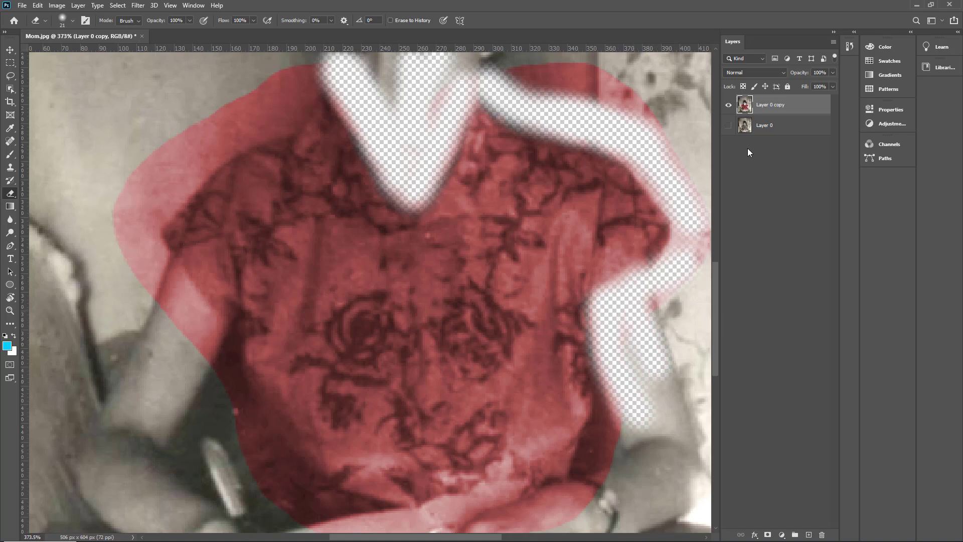
{"action": "left_click", "coordinate": [728, 125]}
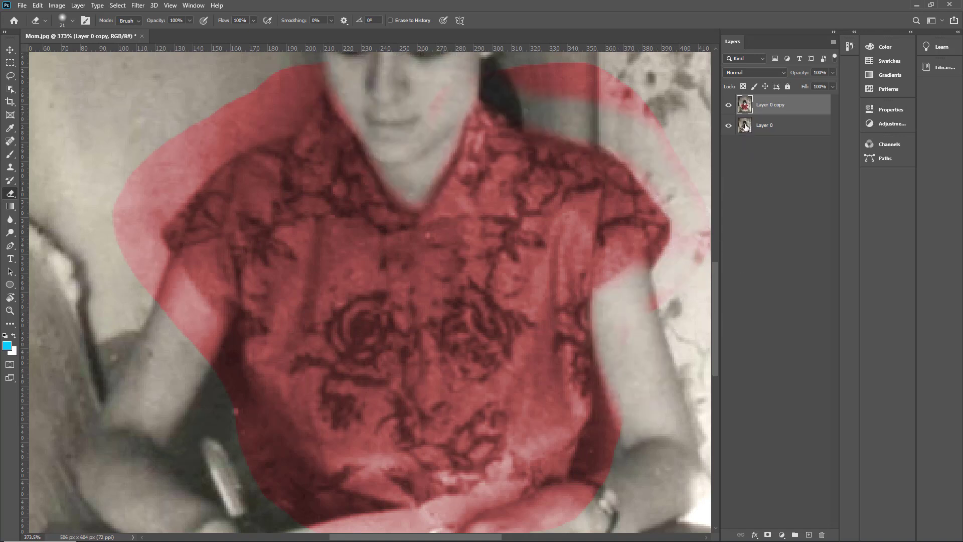
Erase the red excess beside the photo's right-hand arm, over the resting hand and along the paper edge on Layer 0 copy.
{"action": "left_click", "coordinate": [646, 273]}
{"action": "left_click", "coordinate": [661, 297]}
{"action": "scroll", "coordinate": [615, 312], "scroll_direction": "down", "scroll_amount": 1}
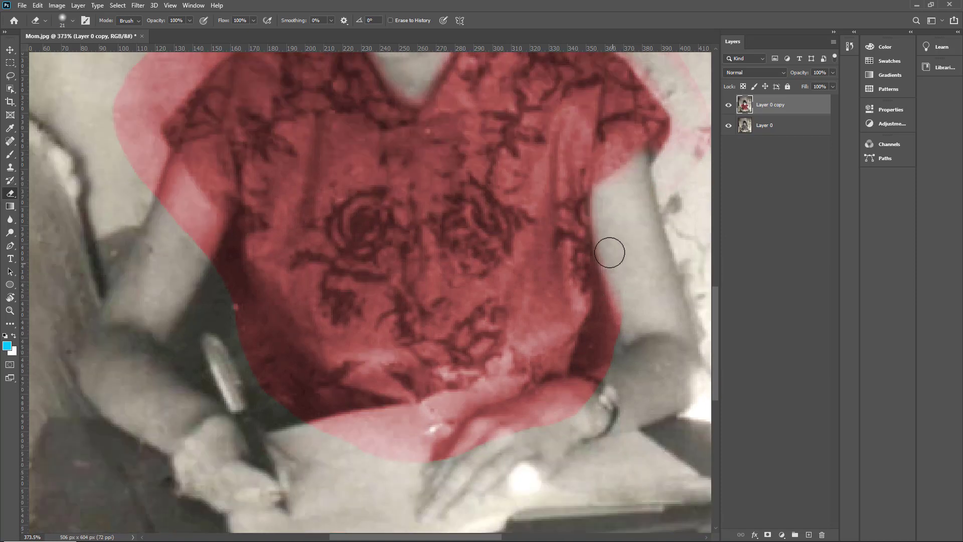
{"action": "mouse_move", "coordinate": [611, 275]}
{"action": "left_mouse_down"}
{"action": "mouse_move", "coordinate": [587, 375]}
{"action": "mouse_move", "coordinate": [603, 330]}
{"action": "mouse_move", "coordinate": [592, 351]}
{"action": "mouse_move", "coordinate": [592, 342]}
{"action": "mouse_move", "coordinate": [611, 315]}
{"action": "mouse_move", "coordinate": [614, 339]}
{"action": "mouse_move", "coordinate": [582, 381]}
{"action": "mouse_move", "coordinate": [588, 350]}
{"action": "mouse_move", "coordinate": [575, 401]}
{"action": "mouse_move", "coordinate": [579, 385]}
{"action": "mouse_move", "coordinate": [551, 397]}
{"action": "mouse_move", "coordinate": [501, 392]}
{"action": "mouse_move", "coordinate": [526, 393]}
{"action": "mouse_move", "coordinate": [429, 425]}
{"action": "mouse_move", "coordinate": [428, 455]}
{"action": "mouse_move", "coordinate": [574, 416]}
{"action": "mouse_move", "coordinate": [542, 419]}
{"action": "mouse_move", "coordinate": [542, 410]}
{"action": "mouse_move", "coordinate": [327, 444]}
{"action": "mouse_move", "coordinate": [410, 433]}
{"action": "mouse_move", "coordinate": [443, 412]}
{"action": "mouse_move", "coordinate": [354, 431]}
{"action": "mouse_move", "coordinate": [418, 419]}
{"action": "mouse_move", "coordinate": [390, 438]}
{"action": "mouse_move", "coordinate": [314, 434]}
{"action": "left_mouse_up"}
{"action": "scroll", "coordinate": [314, 434], "scroll_direction": "down", "scroll_amount": 1}
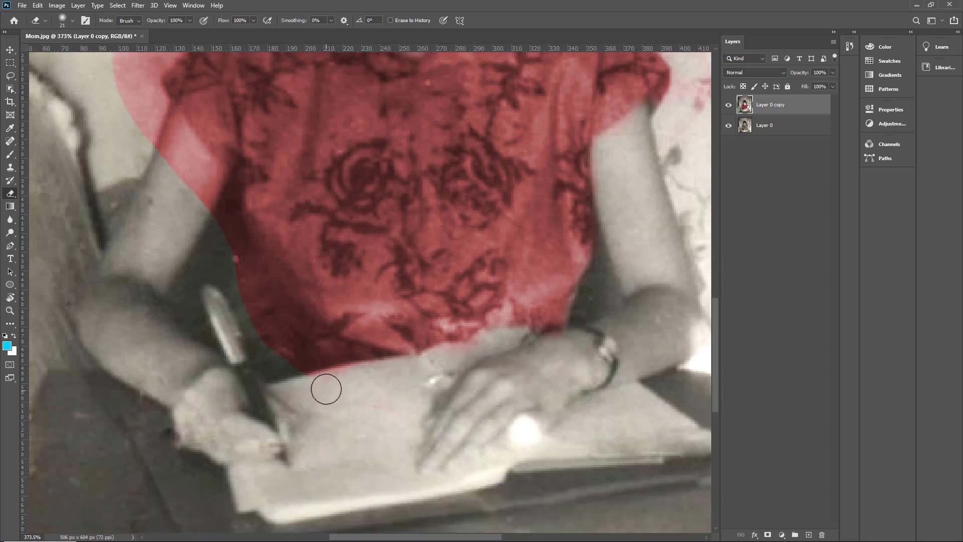
{"action": "mouse_move", "coordinate": [322, 380]}
{"action": "left_mouse_down"}
{"action": "mouse_move", "coordinate": [282, 387]}
{"action": "mouse_move", "coordinate": [331, 378]}
{"action": "mouse_move", "coordinate": [281, 381]}
{"action": "mouse_move", "coordinate": [386, 376]}
{"action": "mouse_move", "coordinate": [344, 378]}
{"action": "mouse_move", "coordinate": [371, 374]}
{"action": "left_mouse_up"}
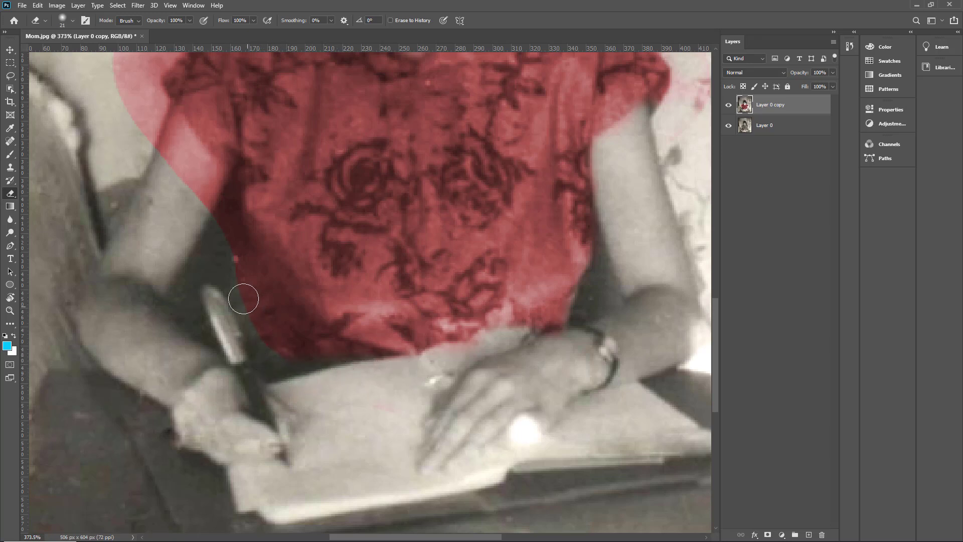
Erase the red excess behind the hair and above the photo's right-hand shoulder, and clean up the tint inside the neckline.
{"action": "scroll", "coordinate": [207, 179], "scroll_direction": "up", "scroll_amount": 2}
{"action": "scroll", "coordinate": [205, 185], "scroll_direction": "up", "scroll_amount": 10}
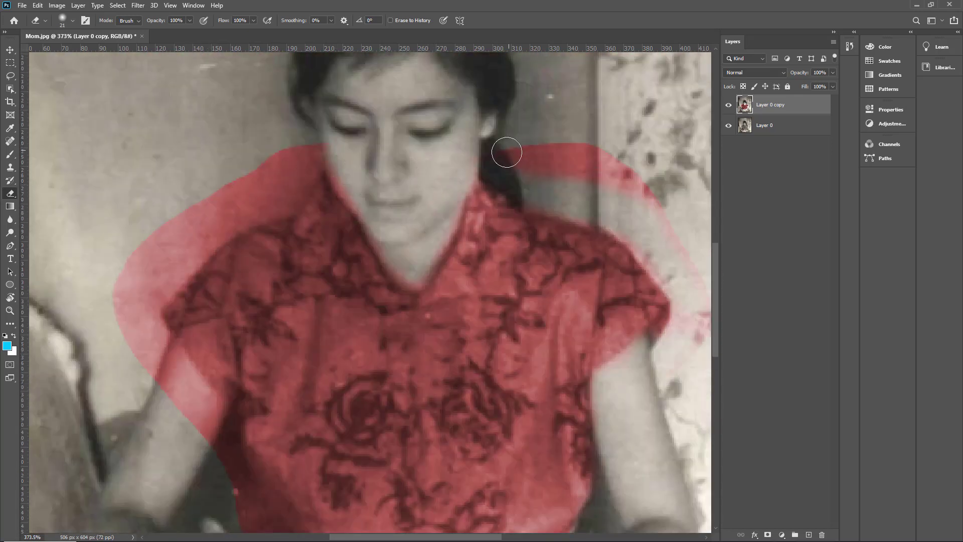
{"action": "mouse_move", "coordinate": [507, 146]}
{"action": "left_mouse_down"}
{"action": "mouse_move", "coordinate": [542, 173]}
{"action": "mouse_move", "coordinate": [558, 164]}
{"action": "mouse_move", "coordinate": [530, 160]}
{"action": "mouse_move", "coordinate": [620, 200]}
{"action": "mouse_move", "coordinate": [608, 149]}
{"action": "mouse_move", "coordinate": [591, 159]}
{"action": "mouse_move", "coordinate": [652, 195]}
{"action": "mouse_move", "coordinate": [684, 243]}
{"action": "left_mouse_up"}
{"action": "scroll", "coordinate": [672, 201], "scroll_direction": "down", "scroll_amount": 3}
{"action": "mouse_move", "coordinate": [625, 166]}
{"action": "left_mouse_down"}
{"action": "mouse_move", "coordinate": [700, 268]}
{"action": "mouse_move", "coordinate": [704, 292]}
{"action": "mouse_move", "coordinate": [697, 208]}
{"action": "mouse_move", "coordinate": [698, 256]}
{"action": "mouse_move", "coordinate": [670, 307]}
{"action": "mouse_move", "coordinate": [671, 345]}
{"action": "mouse_move", "coordinate": [674, 260]}
{"action": "left_mouse_up"}
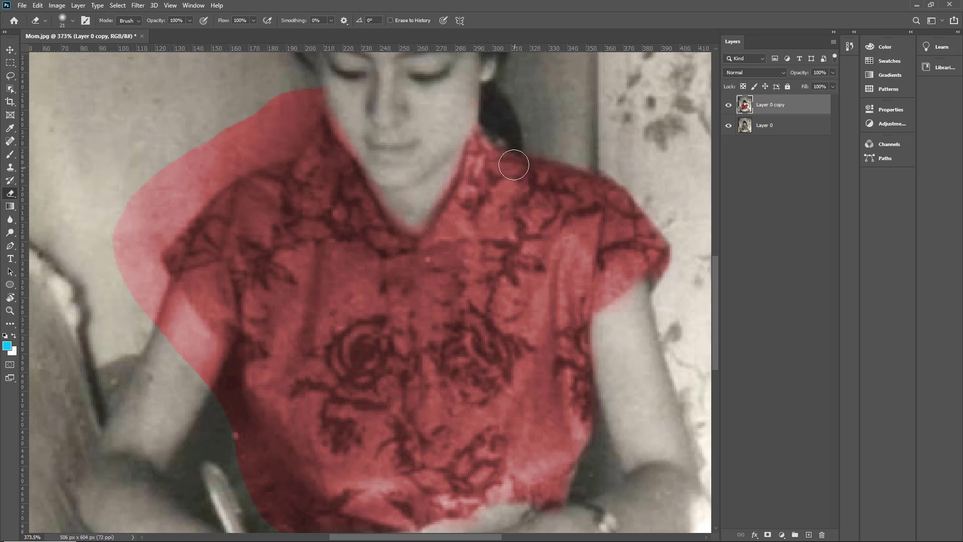
{"action": "key", "text": "ctrl+z"}
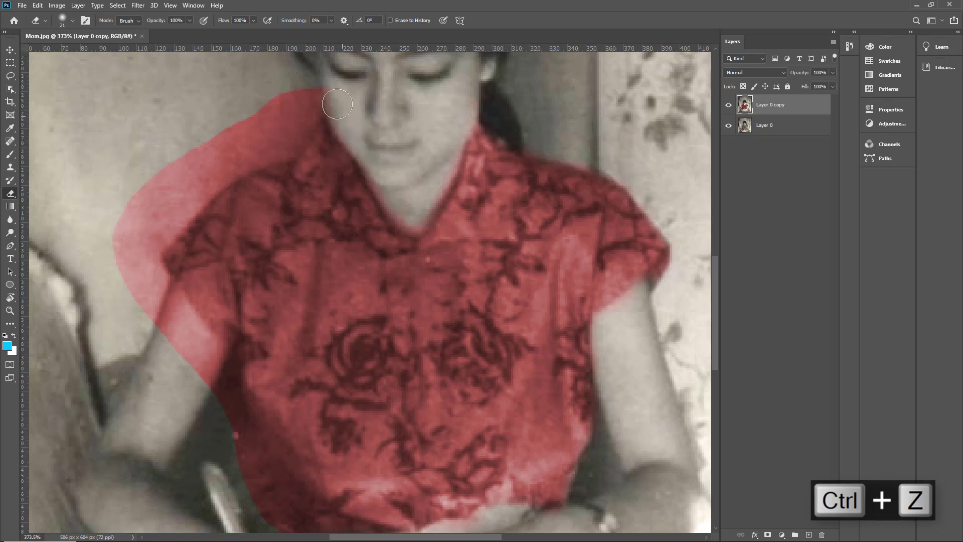
{"action": "mouse_move", "coordinate": [410, 220]}
{"action": "left_mouse_down"}
{"action": "mouse_move", "coordinate": [376, 157]}
{"action": "mouse_move", "coordinate": [412, 217]}
{"action": "mouse_move", "coordinate": [447, 144]}
{"action": "left_mouse_up"}
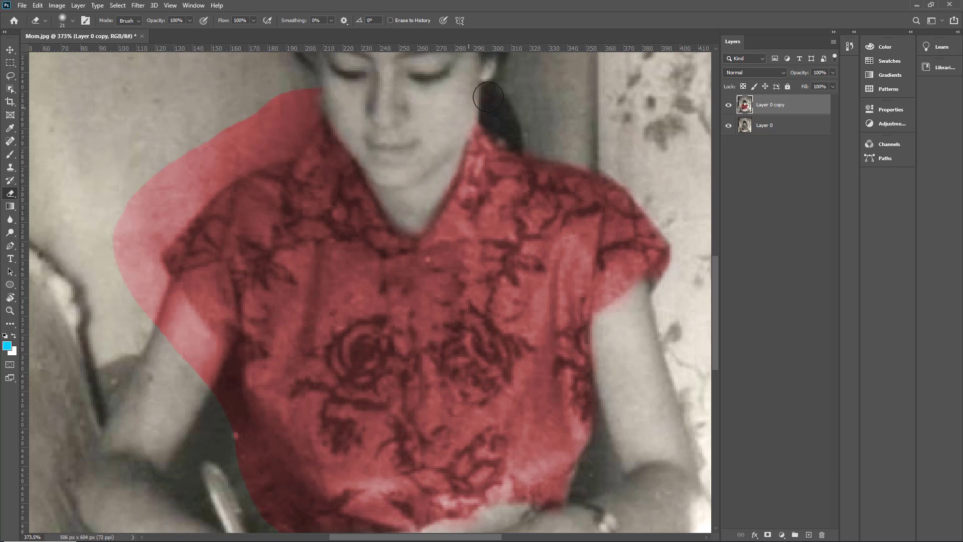
Erase the red excess on the wall around the photo's left-hand shoulder and sleeve, undoing imprecise strokes.
{"action": "mouse_move", "coordinate": [298, 76]}
{"action": "left_mouse_down"}
{"action": "mouse_move", "coordinate": [304, 108]}
{"action": "mouse_move", "coordinate": [319, 89]}
{"action": "mouse_move", "coordinate": [278, 147]}
{"action": "mouse_move", "coordinate": [257, 154]}
{"action": "mouse_move", "coordinate": [291, 97]}
{"action": "mouse_move", "coordinate": [194, 171]}
{"action": "mouse_move", "coordinate": [228, 124]}
{"action": "mouse_move", "coordinate": [298, 100]}
{"action": "mouse_move", "coordinate": [268, 129]}
{"action": "mouse_move", "coordinate": [299, 106]}
{"action": "mouse_move", "coordinate": [188, 159]}
{"action": "mouse_move", "coordinate": [113, 213]}
{"action": "mouse_move", "coordinate": [220, 151]}
{"action": "mouse_move", "coordinate": [238, 151]}
{"action": "mouse_move", "coordinate": [193, 185]}
{"action": "mouse_move", "coordinate": [233, 169]}
{"action": "mouse_move", "coordinate": [179, 198]}
{"action": "mouse_move", "coordinate": [151, 241]}
{"action": "left_mouse_up"}
{"action": "key", "text": "ctrl+z"}
{"action": "key", "text": "ctrl+z"}
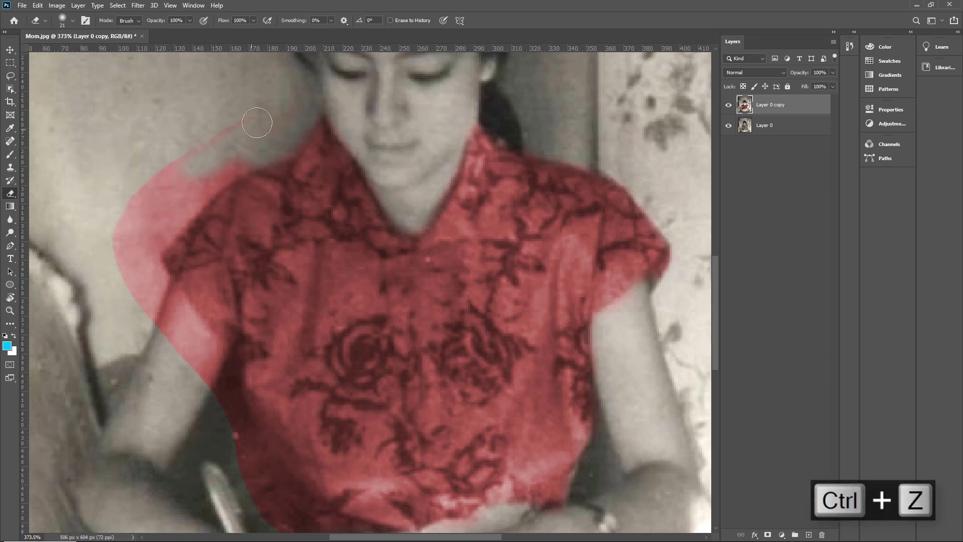
{"action": "mouse_move", "coordinate": [151, 199]}
{"action": "left_mouse_down"}
{"action": "mouse_move", "coordinate": [125, 248]}
{"action": "mouse_move", "coordinate": [179, 176]}
{"action": "left_mouse_up"}
{"action": "mouse_move", "coordinate": [245, 161]}
{"action": "left_mouse_down"}
{"action": "mouse_move", "coordinate": [174, 203]}
{"action": "mouse_move", "coordinate": [155, 229]}
{"action": "mouse_move", "coordinate": [198, 188]}
{"action": "left_mouse_up"}
{"action": "mouse_move", "coordinate": [146, 246]}
{"action": "left_mouse_down"}
{"action": "mouse_move", "coordinate": [154, 325]}
{"action": "mouse_move", "coordinate": [143, 268]}
{"action": "mouse_move", "coordinate": [165, 309]}
{"action": "left_mouse_up"}
{"action": "scroll", "coordinate": [165, 309], "scroll_direction": "down", "scroll_amount": 3}
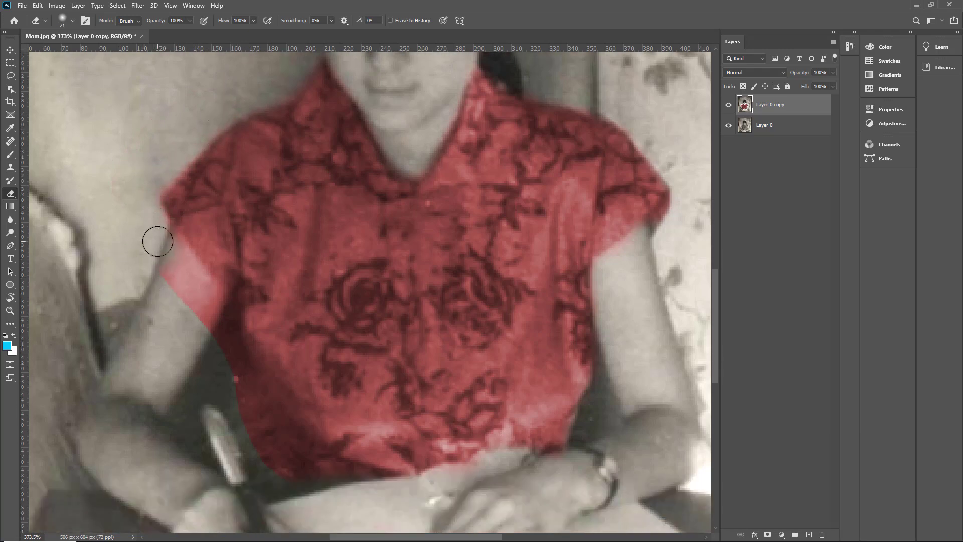
Erase the red tint from the photo's left-hand upper arm and the dark area between the arm and the blouse's waist.
{"action": "mouse_move", "coordinate": [157, 239]}
{"action": "left_mouse_down"}
{"action": "mouse_move", "coordinate": [210, 309]}
{"action": "mouse_move", "coordinate": [152, 267]}
{"action": "mouse_move", "coordinate": [195, 327]}
{"action": "mouse_move", "coordinate": [205, 314]}
{"action": "mouse_move", "coordinate": [236, 439]}
{"action": "mouse_move", "coordinate": [223, 335]}
{"action": "mouse_move", "coordinate": [248, 448]}
{"action": "left_mouse_up"}
{"action": "scroll", "coordinate": [246, 430], "scroll_direction": "down", "scroll_amount": 2}
{"action": "scroll", "coordinate": [246, 430], "scroll_direction": "down", "scroll_amount": 1}
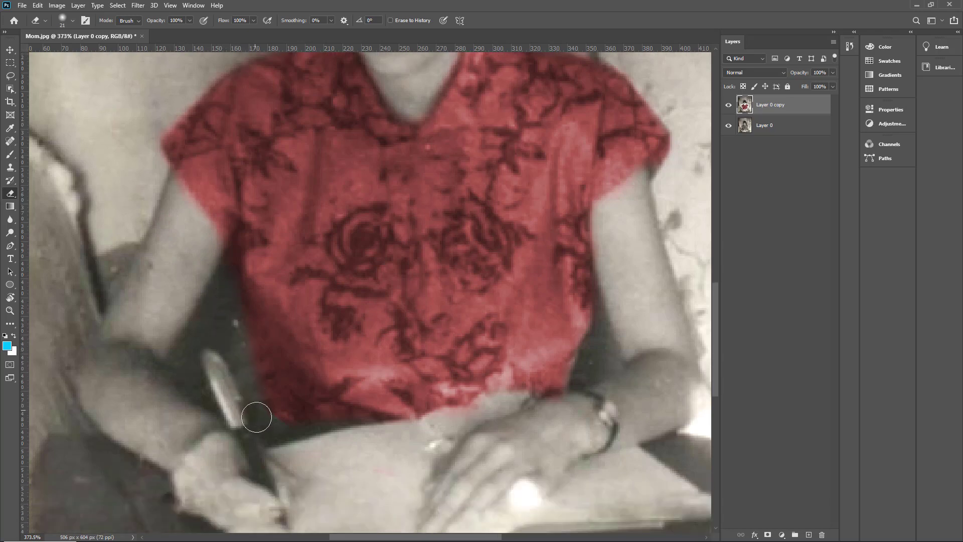
{"action": "mouse_move", "coordinate": [259, 406]}
{"action": "left_mouse_down"}
{"action": "mouse_move", "coordinate": [245, 327]}
{"action": "mouse_move", "coordinate": [257, 380]}
{"action": "left_mouse_up"}
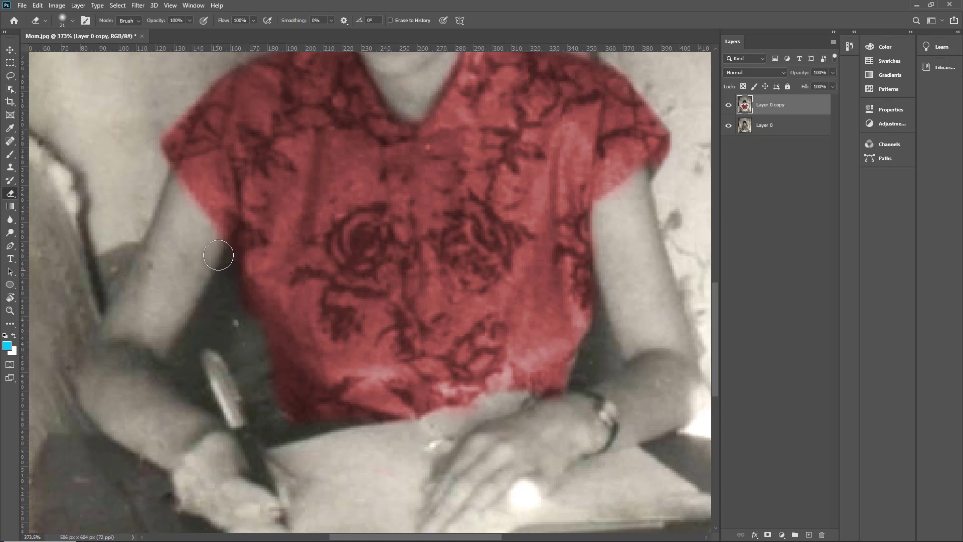
{"action": "key", "text": "ctrl+0"}
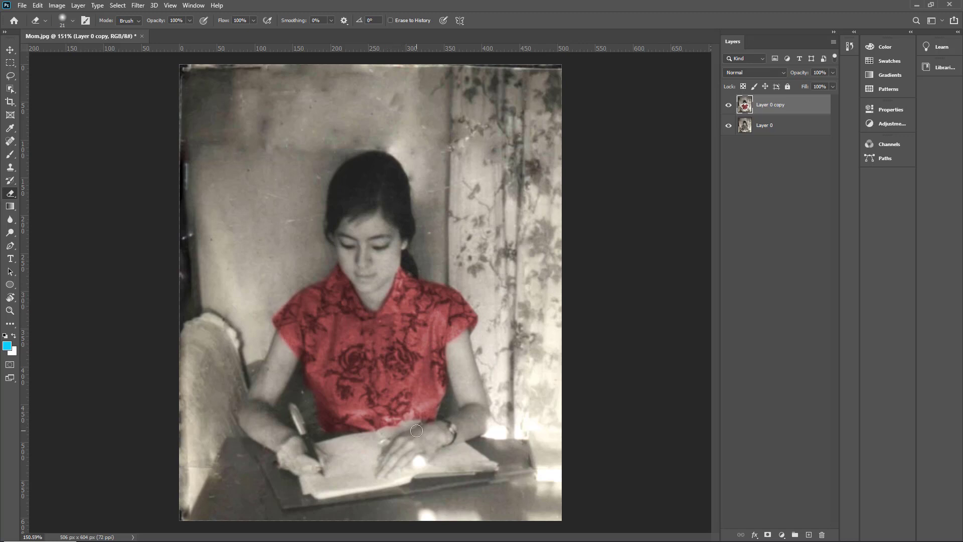
Duplicate Layer 0 as Layer 0 copy 2, undoing an unneeded blank layer, and hide Layer 0 copy.
{"action": "left_click", "coordinate": [773, 129]}
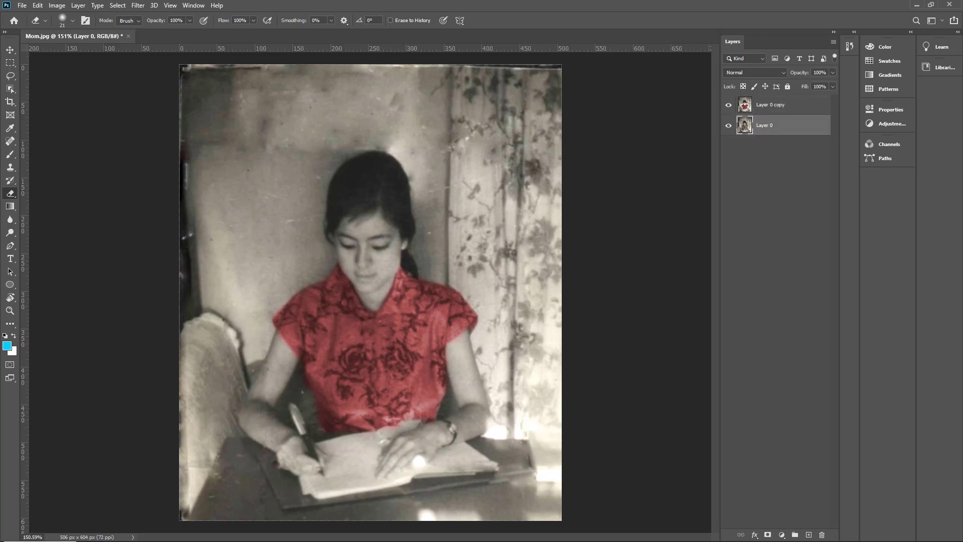
{"action": "left_click", "coordinate": [809, 535]}
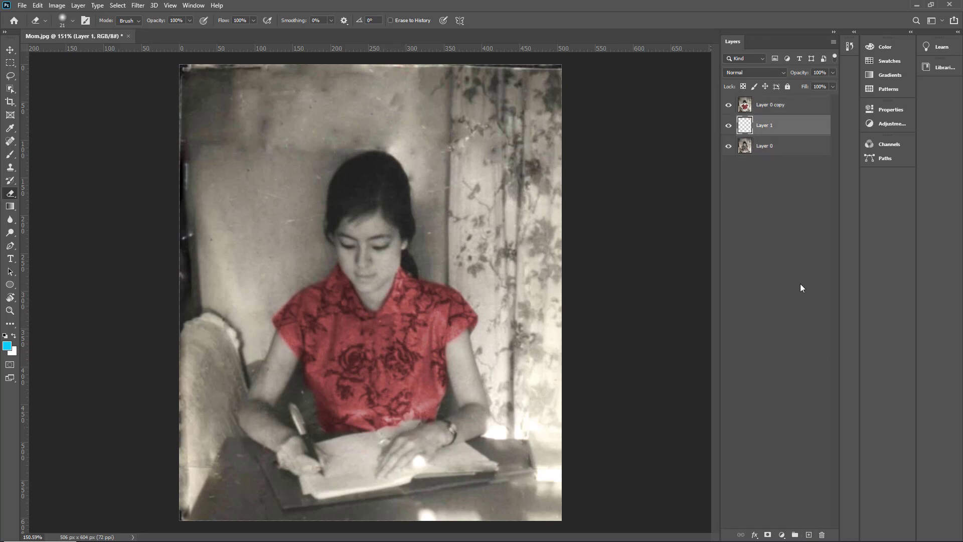
{"action": "key", "text": "ctrl+z"}
{"action": "right_click", "coordinate": [771, 127]}
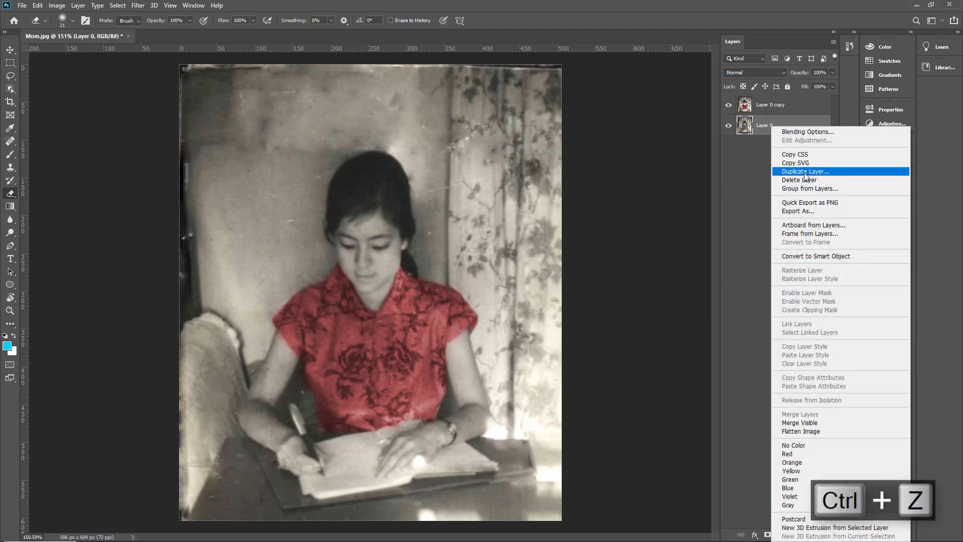
{"action": "left_click", "coordinate": [805, 171]}
{"action": "left_click", "coordinate": [564, 156]}
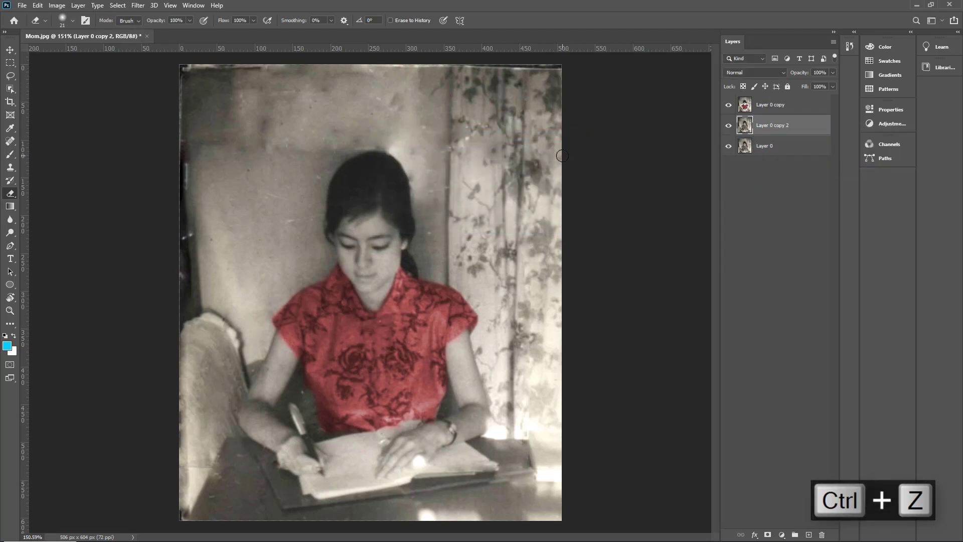
{"action": "left_click", "coordinate": [730, 109]}
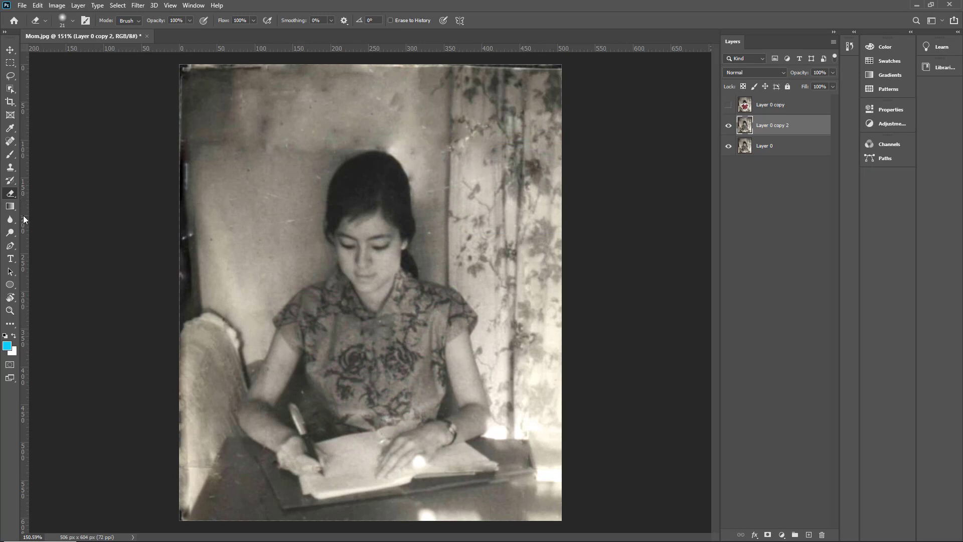
Set the Pen tool to Path mode, undoing a trial segment drawn in Shape mode along the inner arm.
{"action": "left_click", "coordinate": [10, 245]}
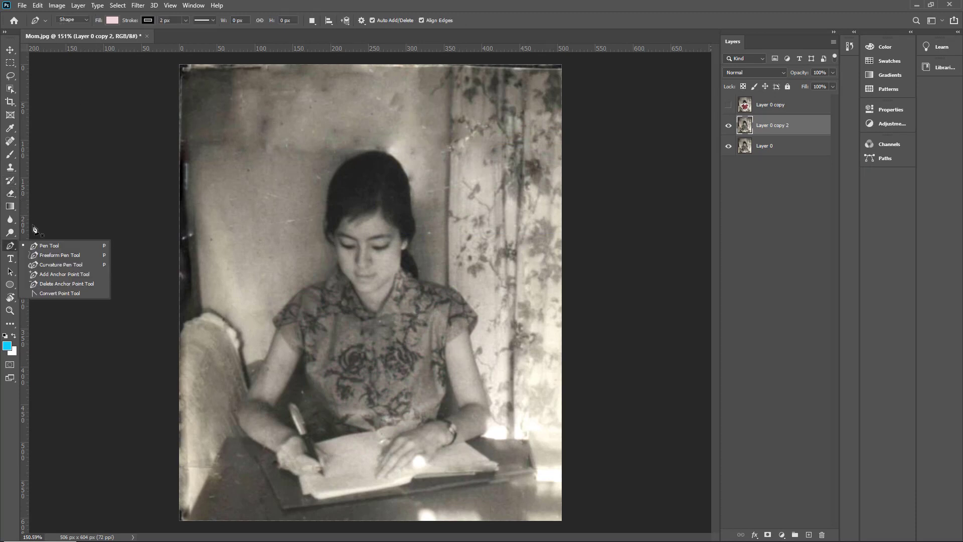
{"action": "left_click", "coordinate": [45, 247]}
{"action": "scroll", "coordinate": [345, 364], "scroll_direction": "down", "scroll_amount": 2}
{"action": "scroll", "coordinate": [355, 424], "scroll_direction": "up", "scroll_amount": 3}
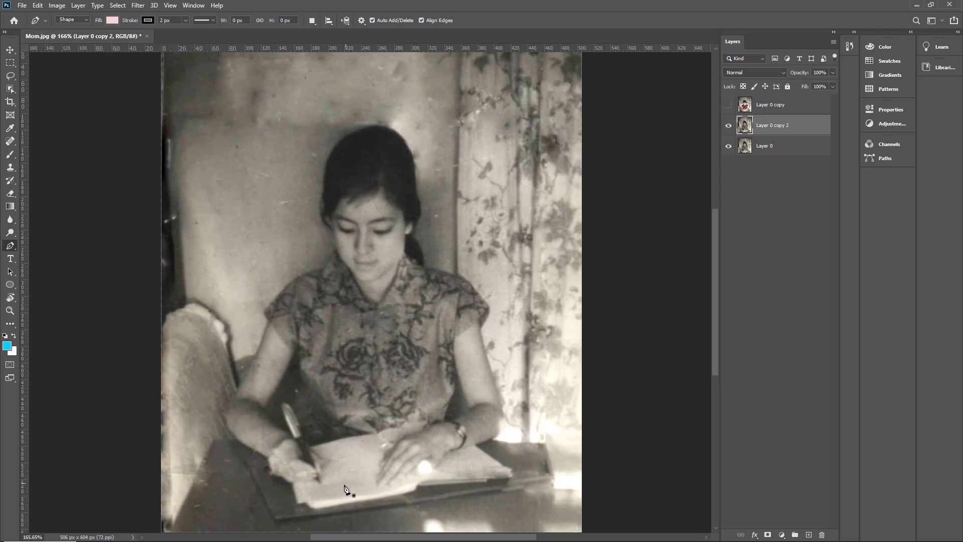
{"action": "scroll", "coordinate": [345, 489], "scroll_direction": "up", "scroll_amount": 2}
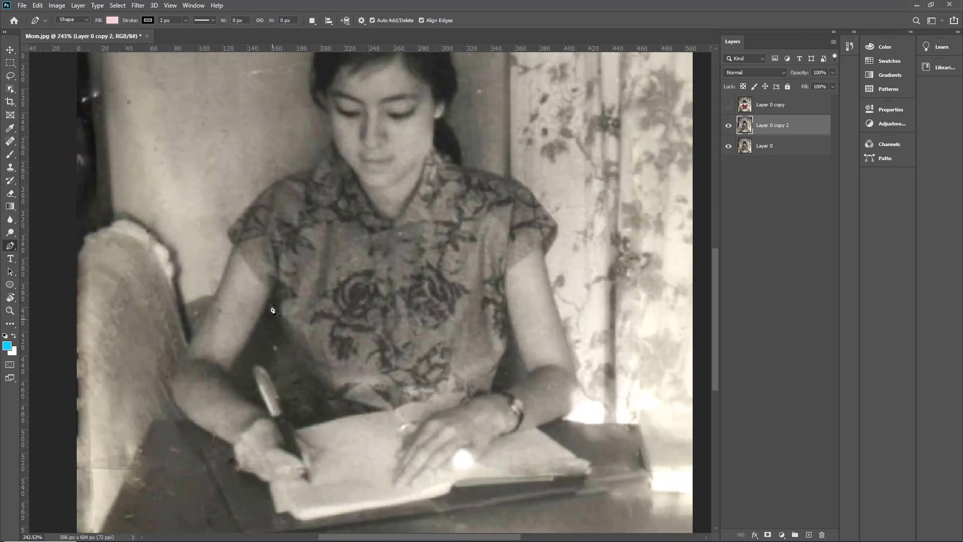
{"action": "scroll", "coordinate": [274, 300], "scroll_direction": "up", "scroll_amount": 1}
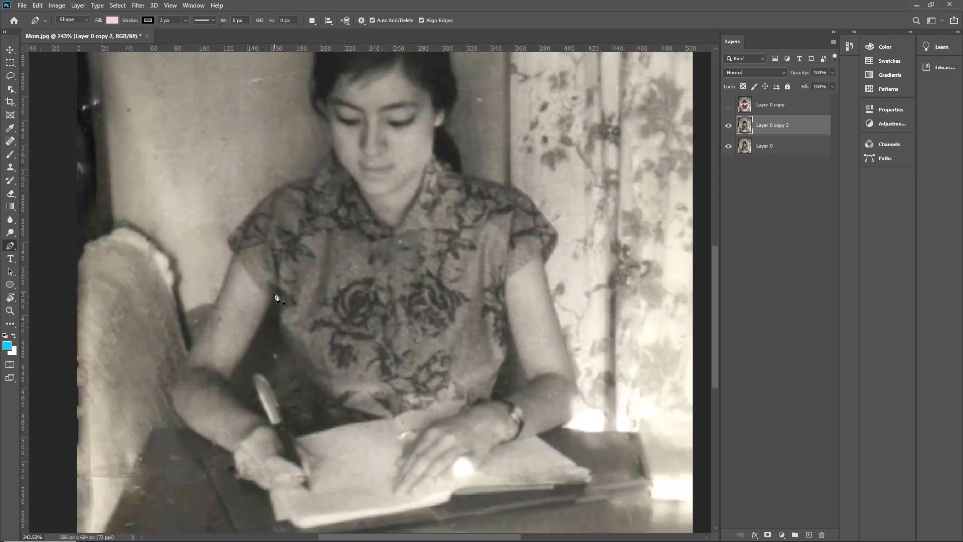
{"action": "scroll", "coordinate": [275, 297], "scroll_direction": "up", "scroll_amount": 2}
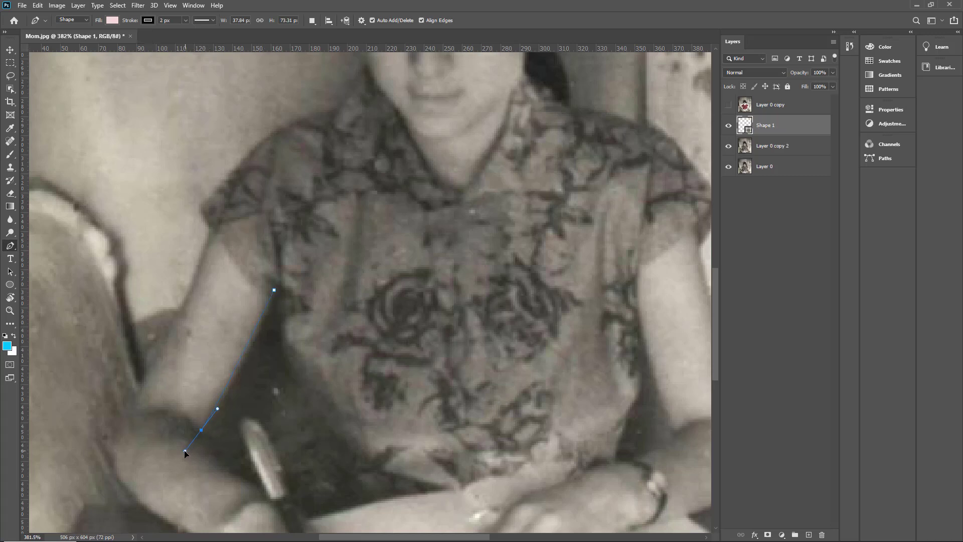
{"action": "left_click_drag", "start_coordinate": [179, 457], "coordinate": [179, 456]}
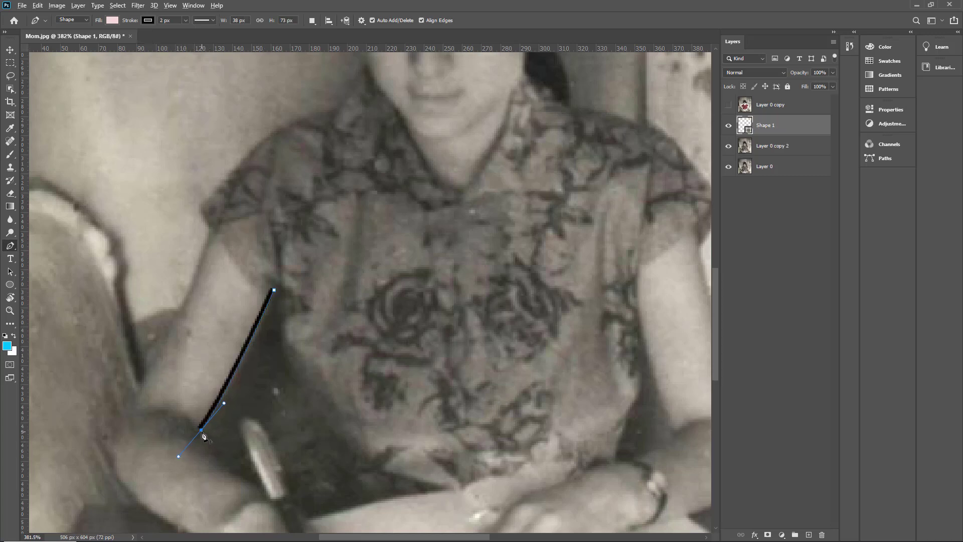
{"action": "key", "text": "ctrl+z"}
{"action": "key", "text": "ctrl+z"}
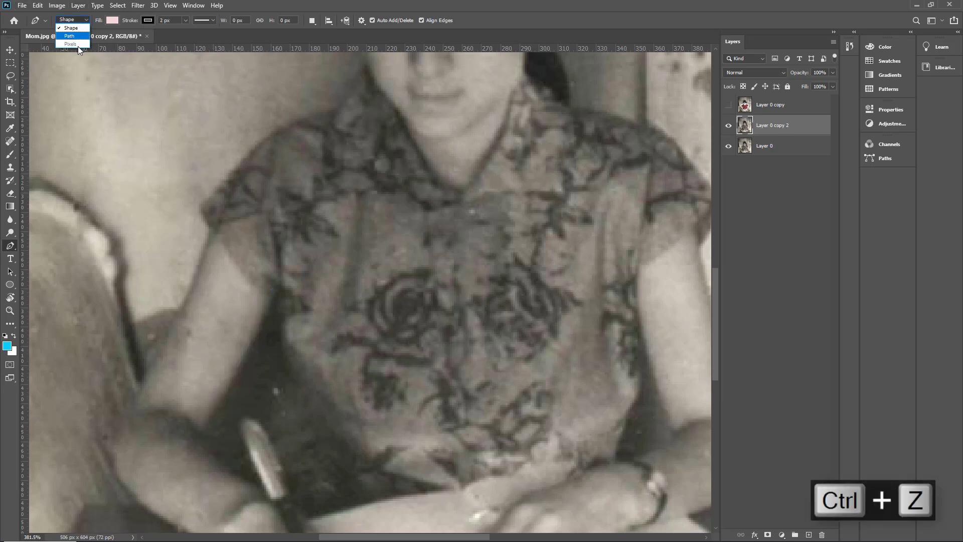
{"action": "left_click", "coordinate": [71, 36]}
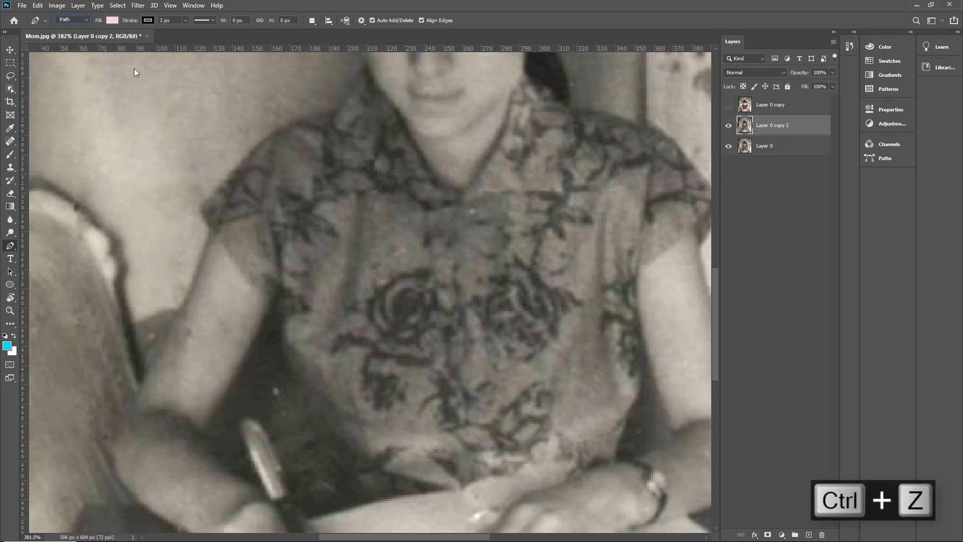
Trace a path from the sleeve down the inner side of the writing arm and around the hand holding the pen.
{"action": "left_click", "coordinate": [272, 300]}
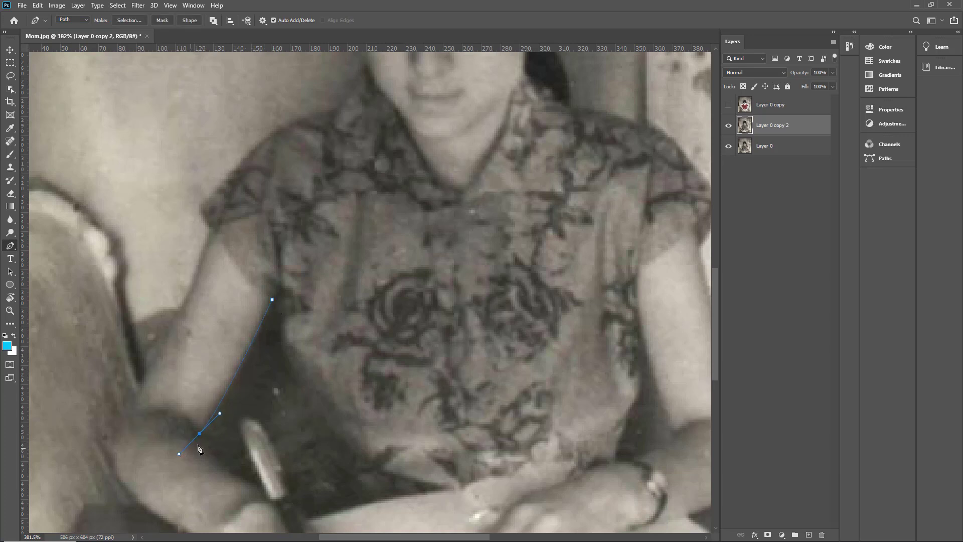
{"action": "scroll", "coordinate": [221, 422], "scroll_direction": "down", "scroll_amount": 3}
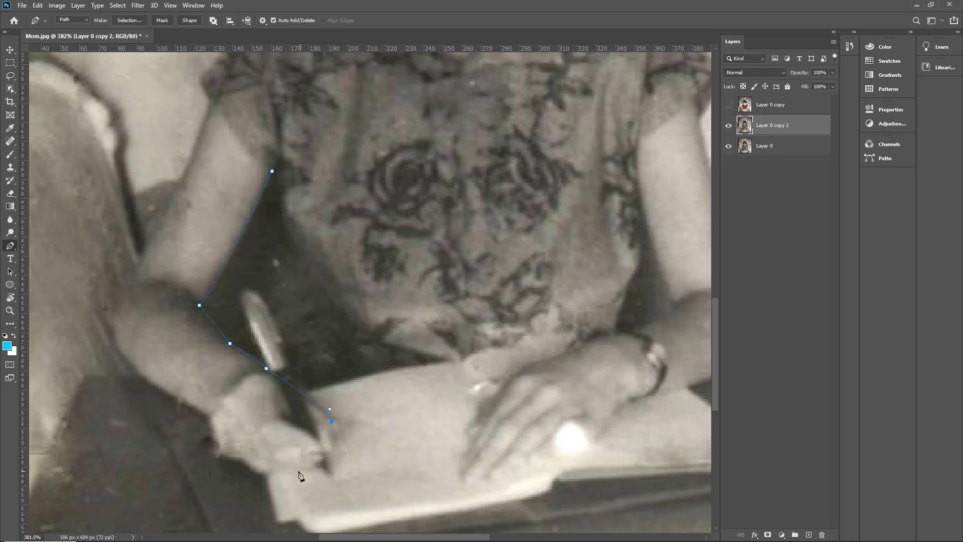
{"action": "left_click_drag", "start_coordinate": [292, 470], "coordinate": [238, 474]}
{"action": "key", "text": "ctrl+z"}
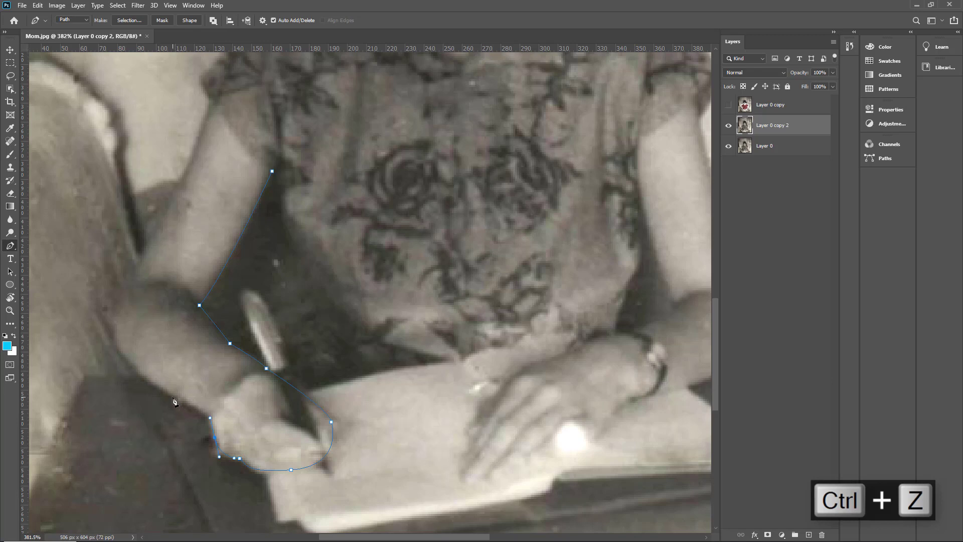
Continue the path along the underside of the forearm, around the elbow and up the outer side of the upper arm.
{"action": "left_click_drag", "start_coordinate": [173, 397], "coordinate": [147, 386]}
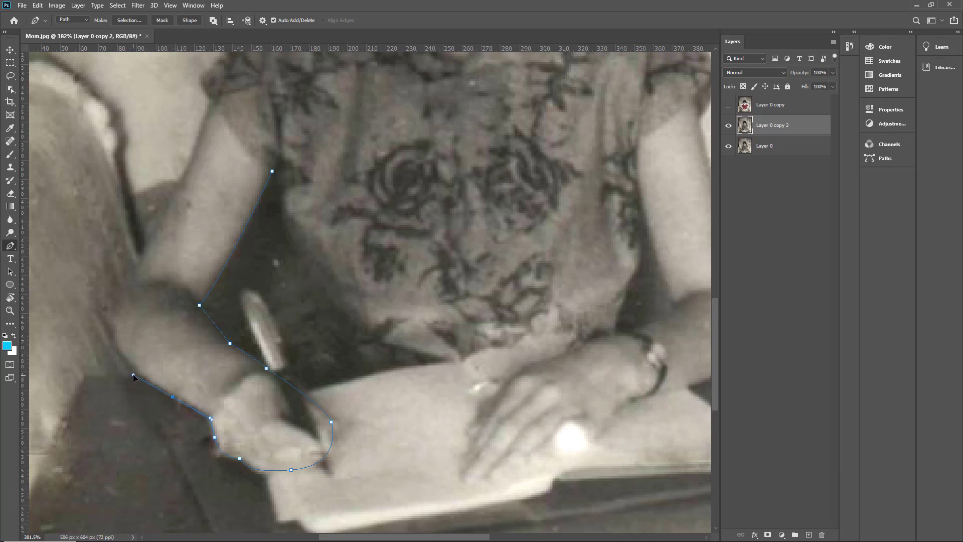
{"action": "key", "text": "ctrl+z"}
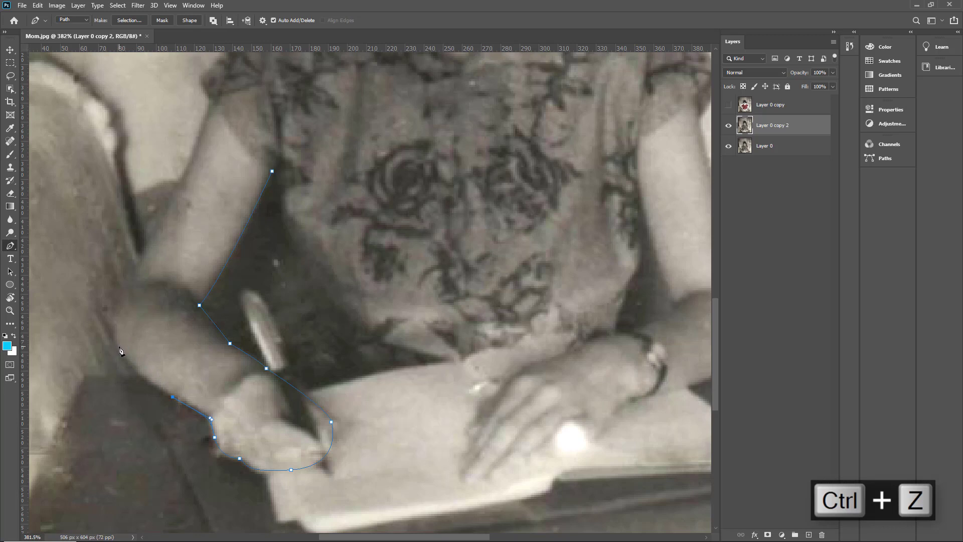
{"action": "scroll", "coordinate": [117, 258], "scroll_direction": "down", "scroll_amount": 1}
{"action": "scroll", "coordinate": [131, 298], "scroll_direction": "up", "scroll_amount": 3}
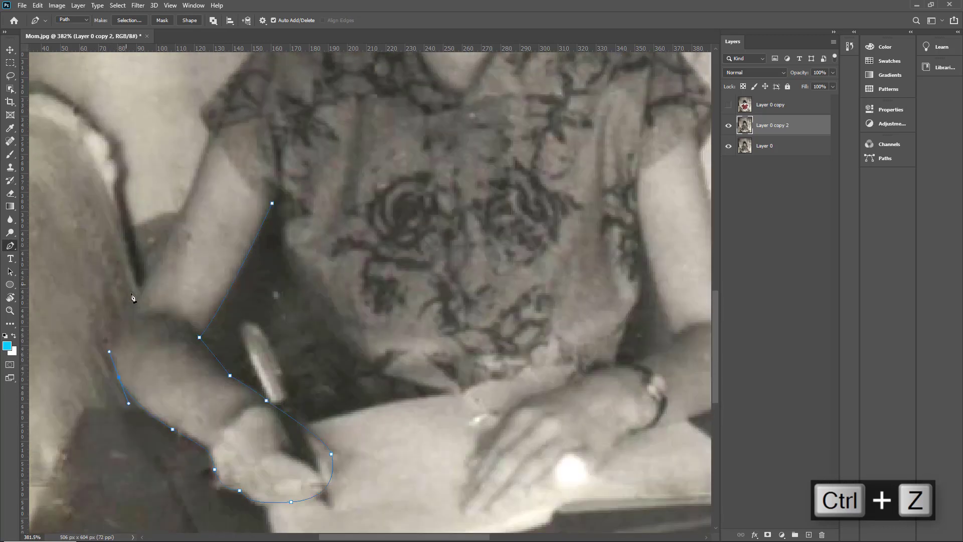
{"action": "left_click_drag", "start_coordinate": [142, 332], "coordinate": [154, 302]}
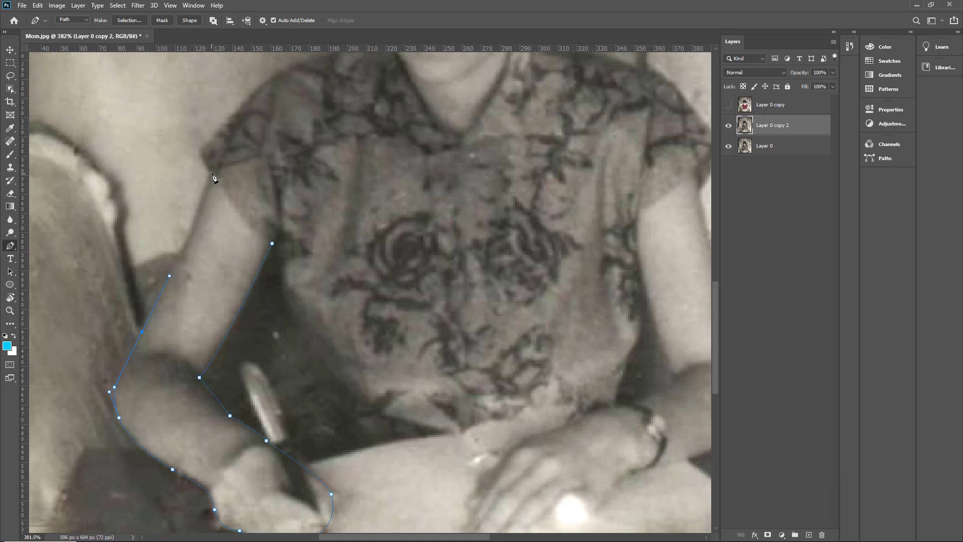
Continue the path across the shoulder, up the side of the neck and face, and over the hair above the forehead.
{"action": "scroll", "coordinate": [236, 200], "scroll_direction": "up", "scroll_amount": 4}
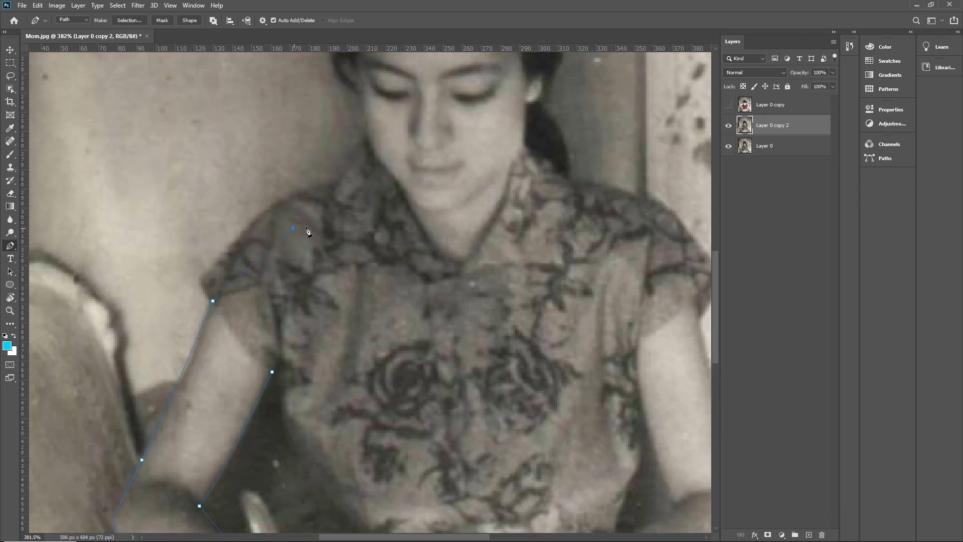
{"action": "scroll", "coordinate": [356, 251], "scroll_direction": "up", "scroll_amount": 2}
{"action": "scroll", "coordinate": [366, 258], "scroll_direction": "up", "scroll_amount": 3}
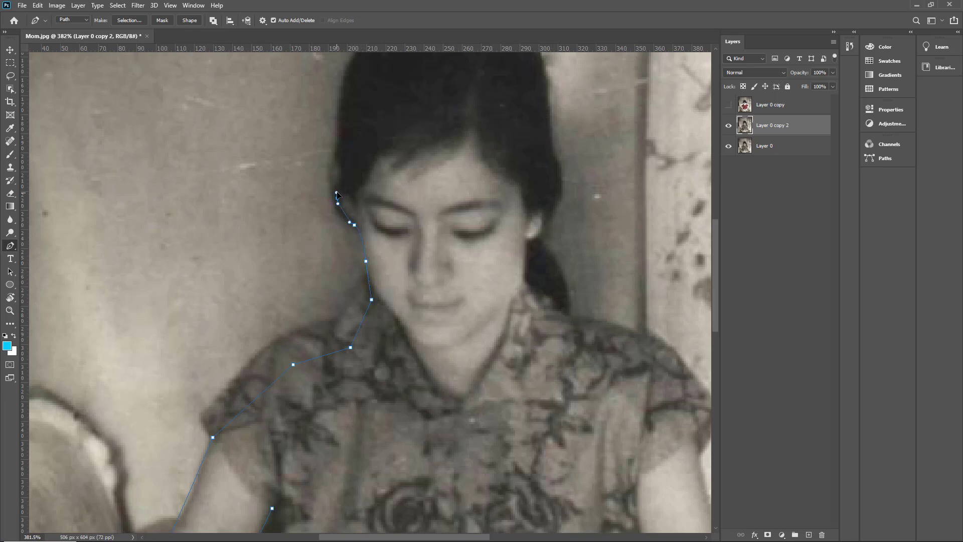
{"action": "left_click", "coordinate": [416, 113]}
{"action": "left_click", "coordinate": [467, 97]}
{"action": "left_click", "coordinate": [525, 133]}
{"action": "scroll", "coordinate": [539, 186], "scroll_direction": "up", "scroll_amount": 3}
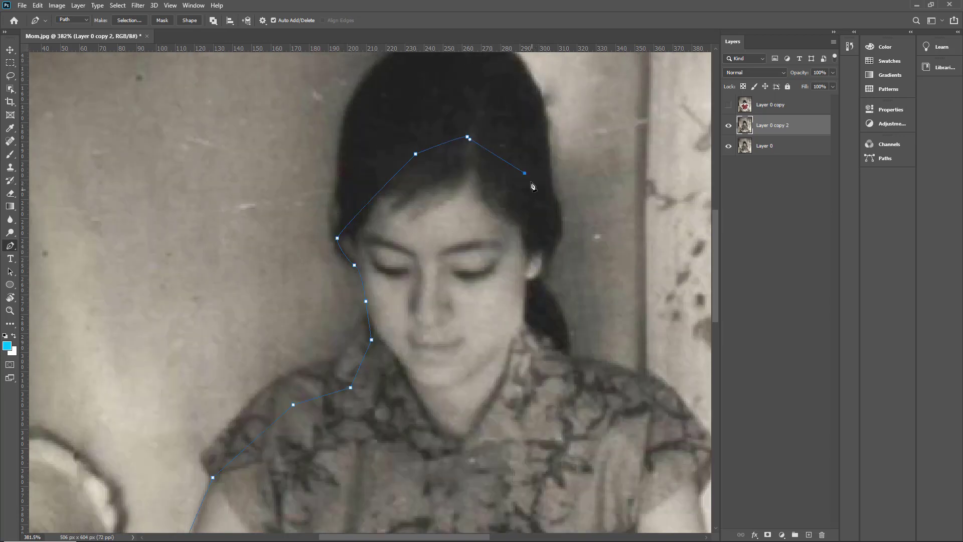
Continue the path down the opposite side of the face, past the ear to the blouse collar.
{"action": "scroll", "coordinate": [542, 262], "scroll_direction": "down", "scroll_amount": 2}
{"action": "left_click", "coordinate": [548, 242]}
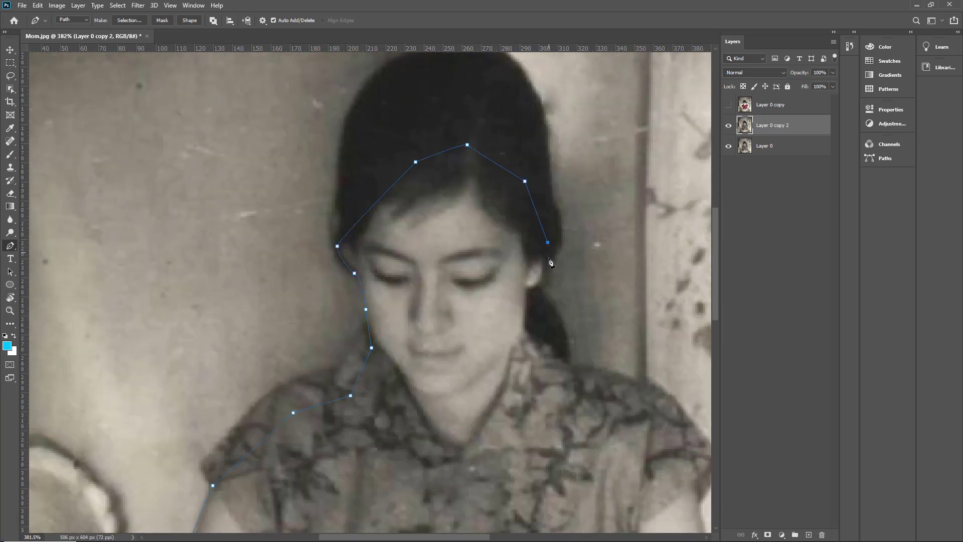
{"action": "left_click", "coordinate": [532, 301]}
{"action": "left_click", "coordinate": [531, 354]}
Extend the path across the other shoulder, down the outer side of the resting arm and around the elbow to the wrist.
{"action": "scroll", "coordinate": [557, 291], "scroll_direction": "down", "scroll_amount": 5}
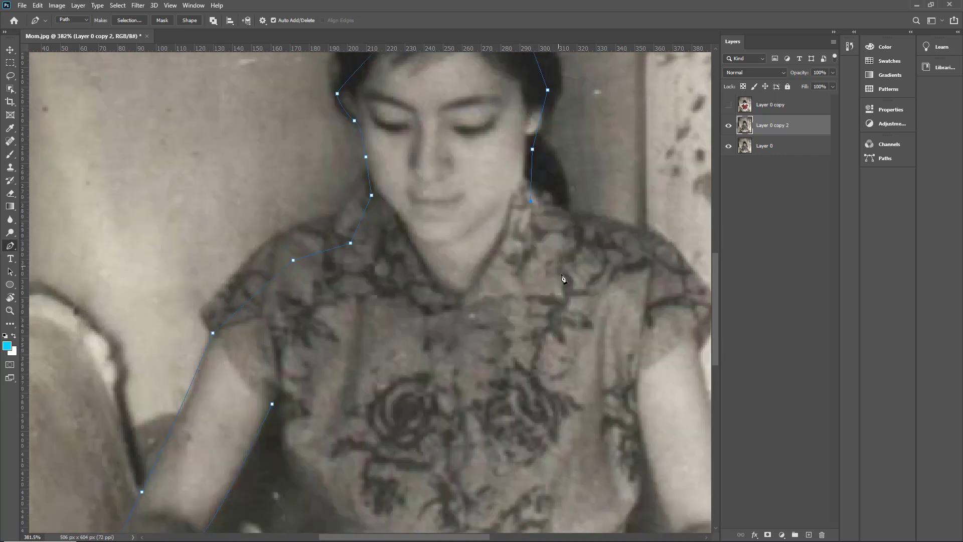
{"action": "scroll", "coordinate": [563, 279], "scroll_direction": "down", "scroll_amount": 3}
{"action": "scroll", "coordinate": [604, 250], "scroll_direction": "up", "scroll_amount": 5}
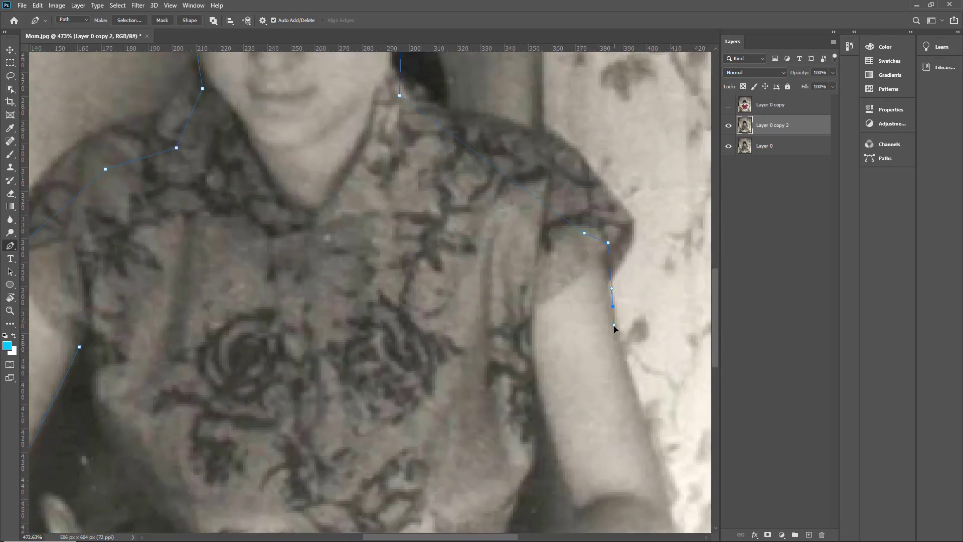
{"action": "scroll", "coordinate": [630, 354], "scroll_direction": "down", "scroll_amount": 4}
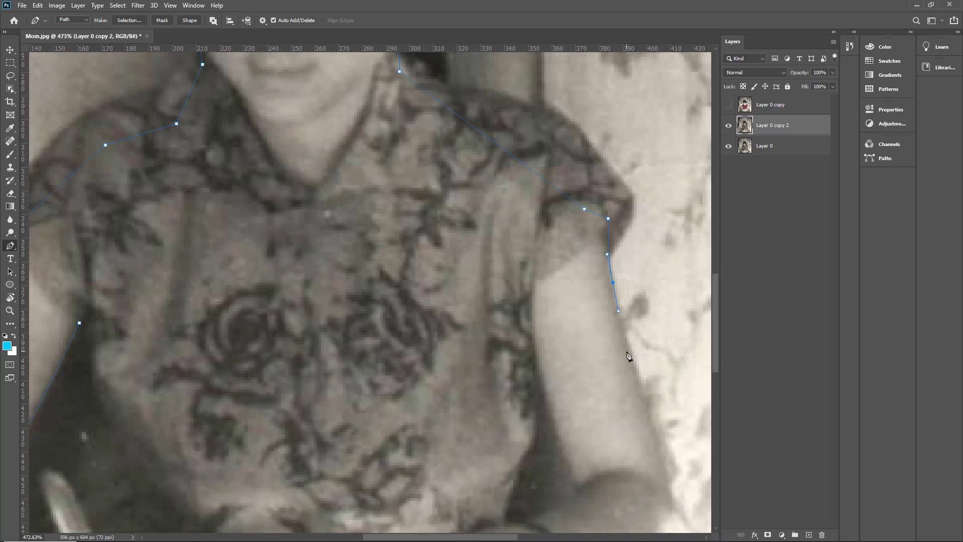
{"action": "left_click", "coordinate": [668, 382]}
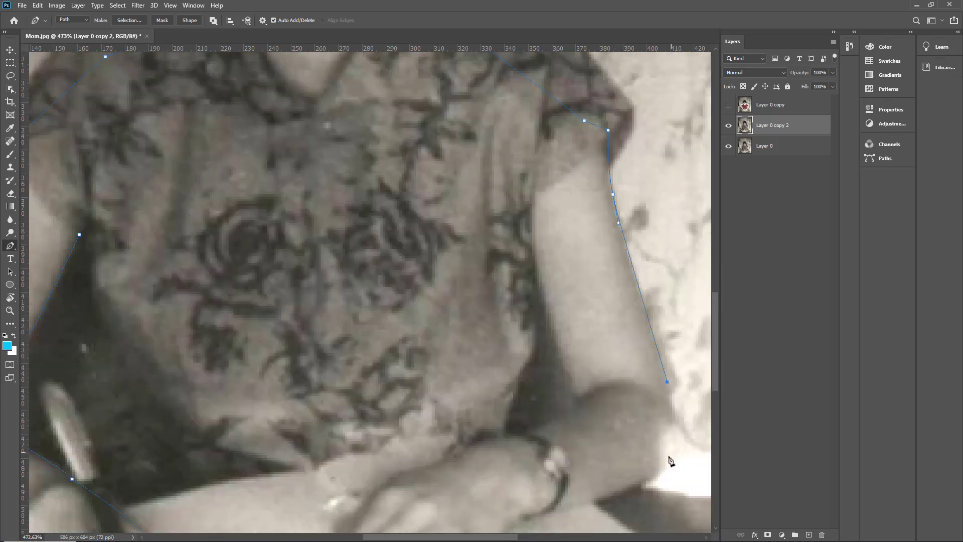
{"action": "left_click_drag", "start_coordinate": [636, 490], "coordinate": [592, 510]}
{"action": "scroll", "coordinate": [592, 457], "scroll_direction": "down", "scroll_amount": 1}
{"action": "scroll", "coordinate": [592, 457], "scroll_direction": "down", "scroll_amount": 2}
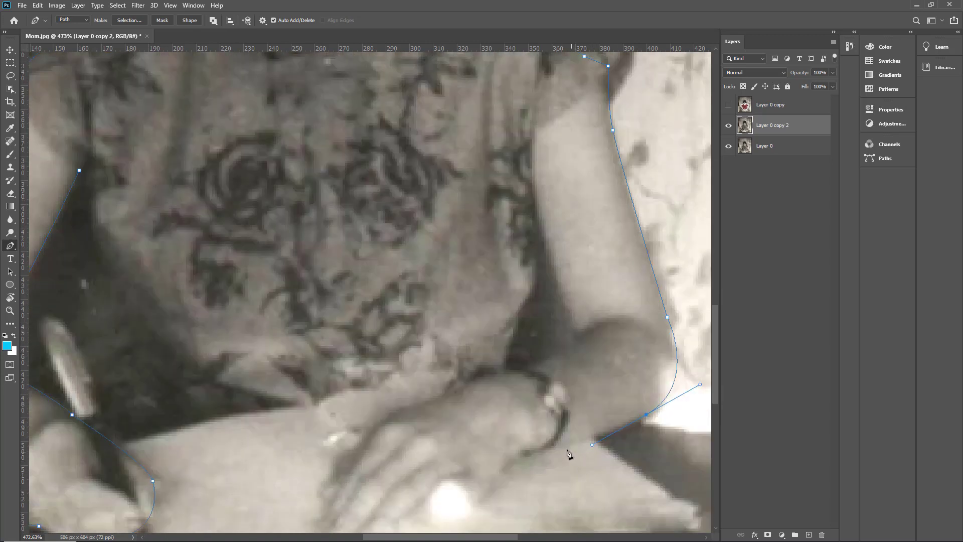
{"action": "left_click", "coordinate": [561, 446]}
Trace the path around the fingers of the resting hand, undoing one misplaced anchor point near the fingertips.
{"action": "scroll", "coordinate": [532, 462], "scroll_direction": "down", "scroll_amount": 3}
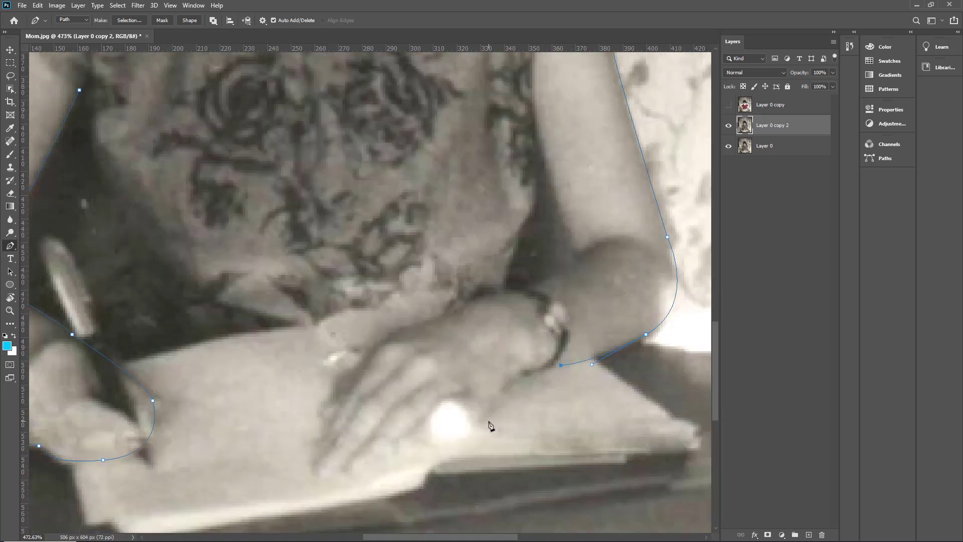
{"action": "left_click_drag", "start_coordinate": [476, 423], "coordinate": [461, 445]}
{"action": "left_click_drag", "start_coordinate": [428, 486], "coordinate": [427, 490]}
{"action": "left_click", "coordinate": [476, 422], "text": "alt"}
{"action": "left_click_drag", "start_coordinate": [357, 474], "coordinate": [318, 433]}
{"action": "left_click", "coordinate": [326, 419]}
{"action": "left_click", "coordinate": [317, 410]}
{"action": "key", "text": "ctrl+z"}
{"action": "left_click_drag", "start_coordinate": [326, 419], "coordinate": [329, 399]}
Continue the path up the inner side of the resting arm to the sleeve and across the blouse to its starting point.
{"action": "scroll", "coordinate": [554, 198], "scroll_direction": "up", "scroll_amount": 5}
{"action": "left_click_drag", "start_coordinate": [530, 169], "coordinate": [538, 156]}
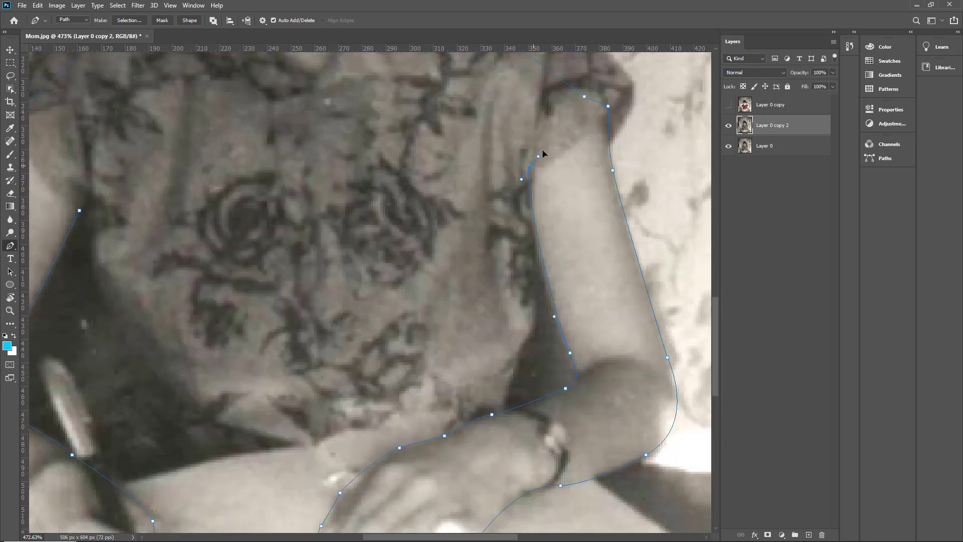
{"action": "scroll", "coordinate": [489, 132], "scroll_direction": "down", "scroll_amount": 1}
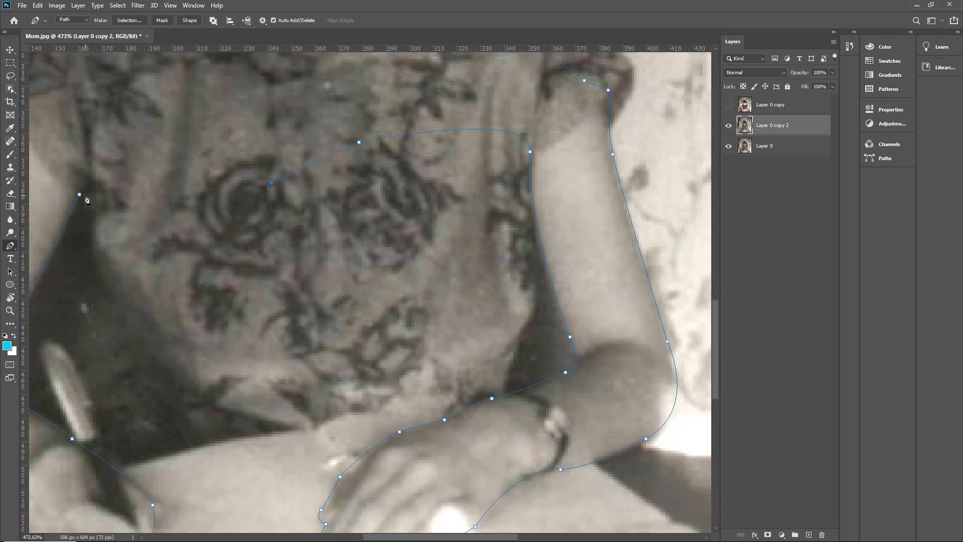
Convert the skin path into a new anti-aliased selection with a feather radius of 0 pixels.
{"action": "scroll", "coordinate": [292, 213], "scroll_direction": "down", "scroll_amount": 11}
{"action": "scroll", "coordinate": [324, 222], "scroll_direction": "up", "scroll_amount": 2}
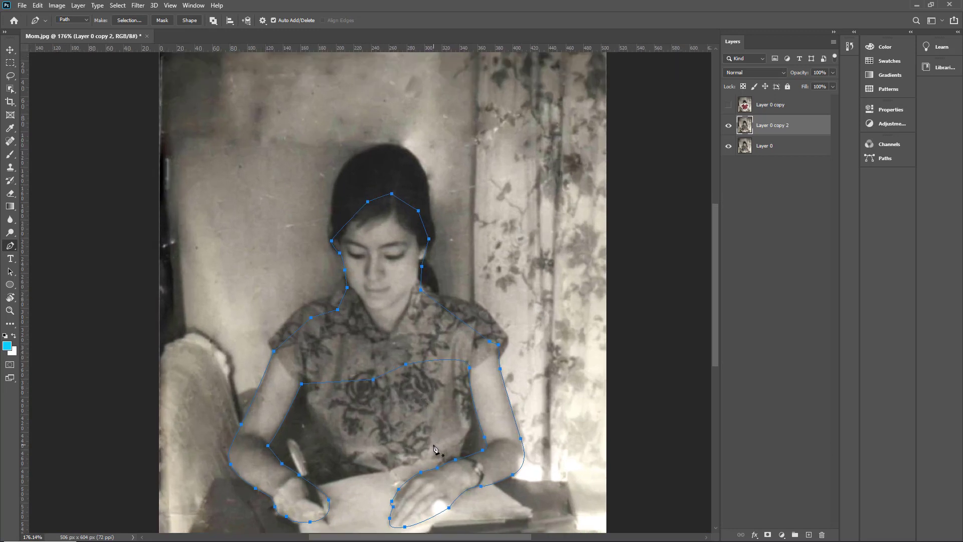
{"action": "scroll", "coordinate": [397, 332], "scroll_direction": "down", "scroll_amount": 3}
{"action": "right_click", "coordinate": [382, 265]}
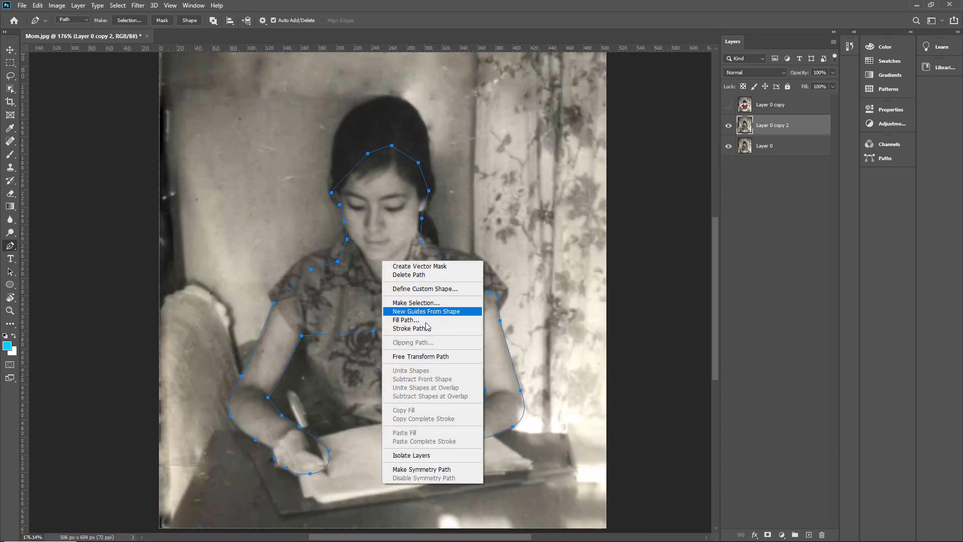
{"action": "left_click", "coordinate": [429, 304]}
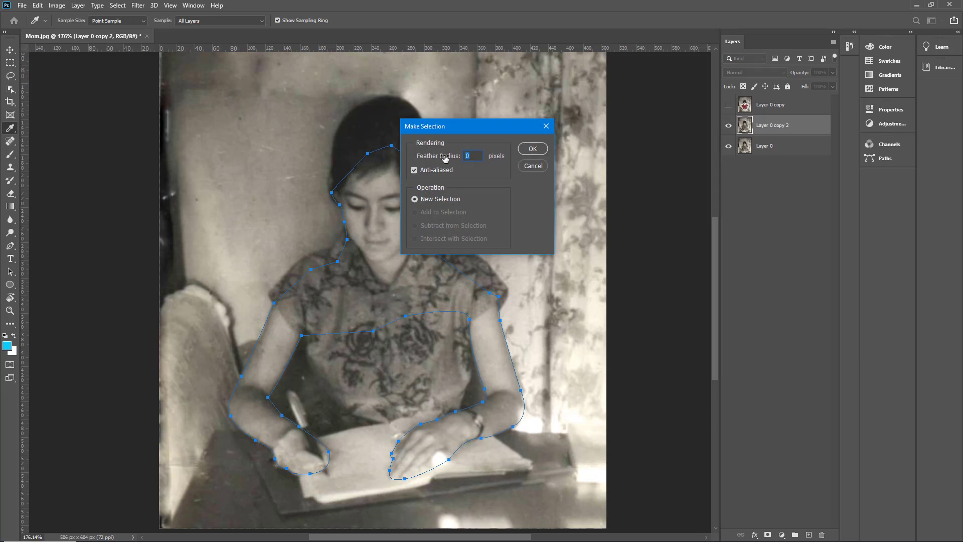
{"action": "left_click", "coordinate": [533, 149]}
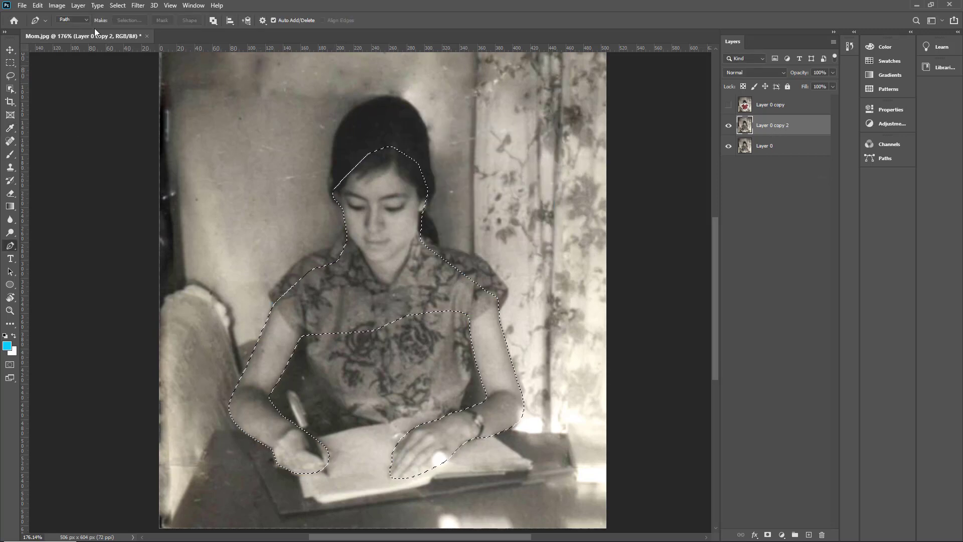
Colorize the selected skin on Layer 0 copy 2 with Hue/Saturation, using hue 26 and saturation 22.
{"action": "left_click", "coordinate": [61, 7]}
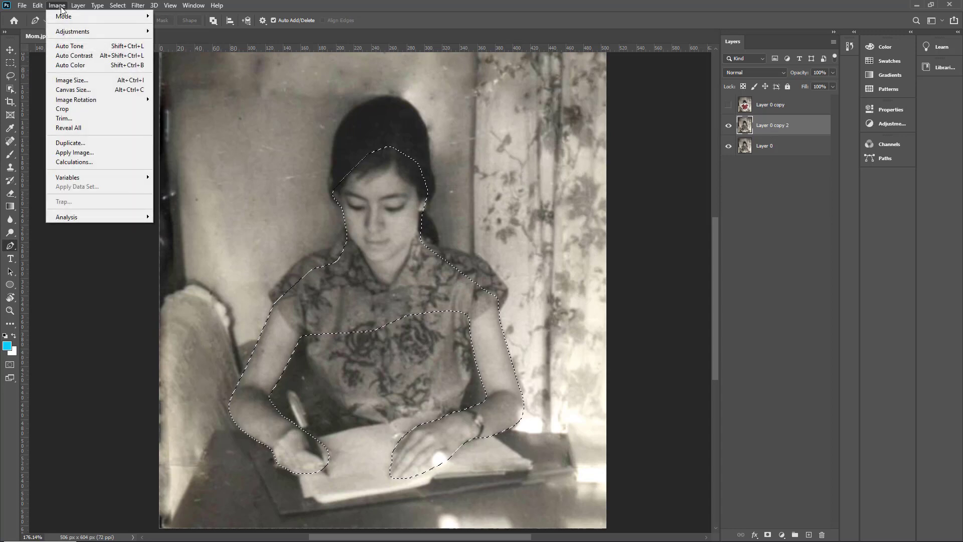
{"action": "mouse_move", "coordinate": [73, 31]}
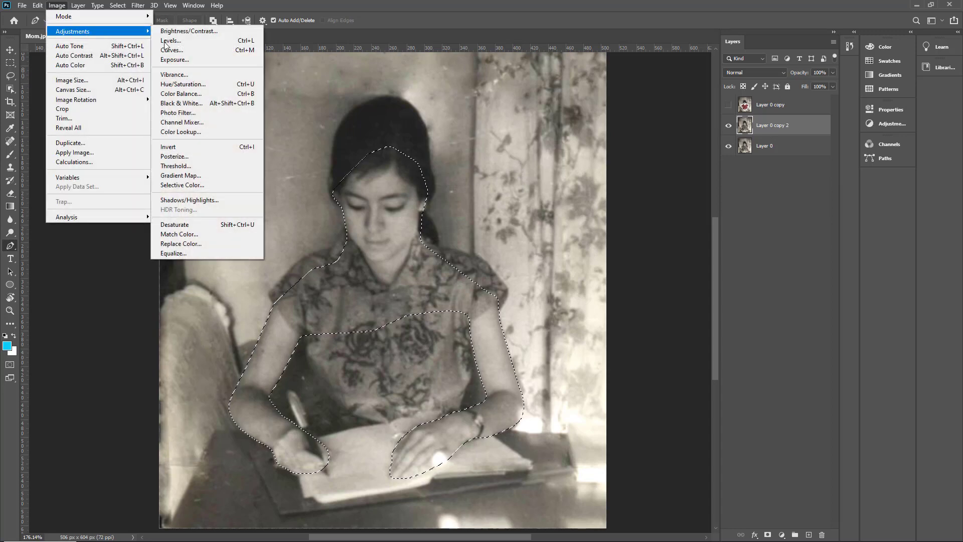
{"action": "left_click", "coordinate": [186, 84]}
{"action": "left_click", "coordinate": [713, 291]}
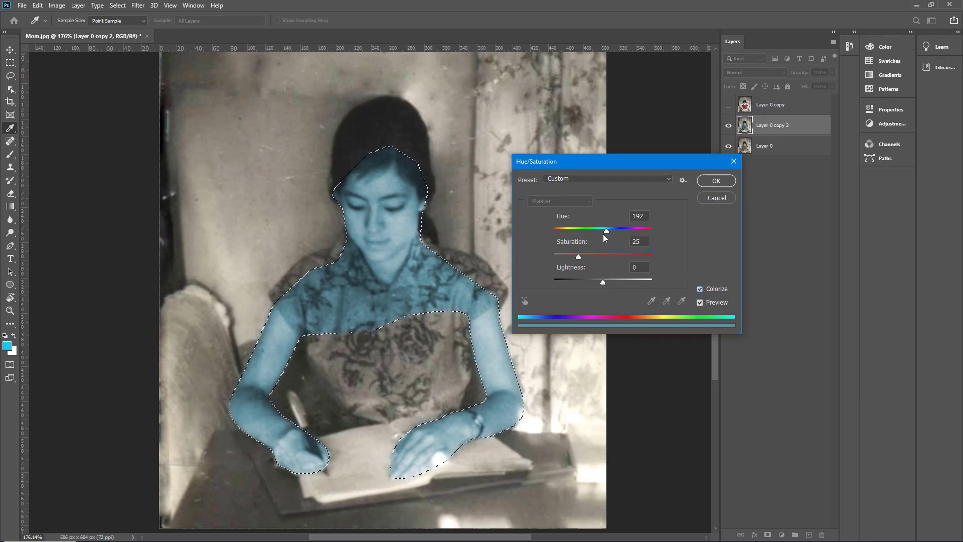
{"action": "left_click_drag", "start_coordinate": [605, 235], "coordinate": [566, 235]}
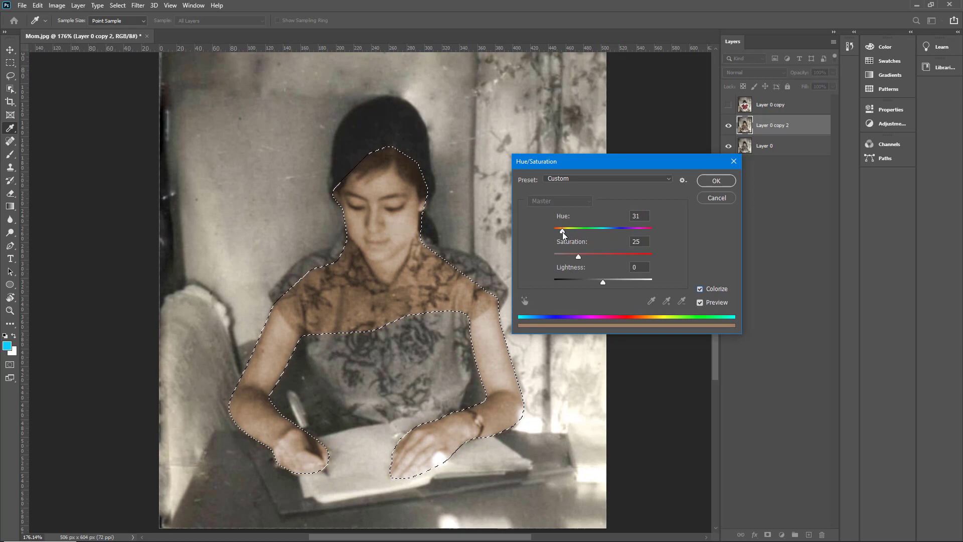
{"action": "left_click_drag", "start_coordinate": [562, 232], "coordinate": [576, 256]}
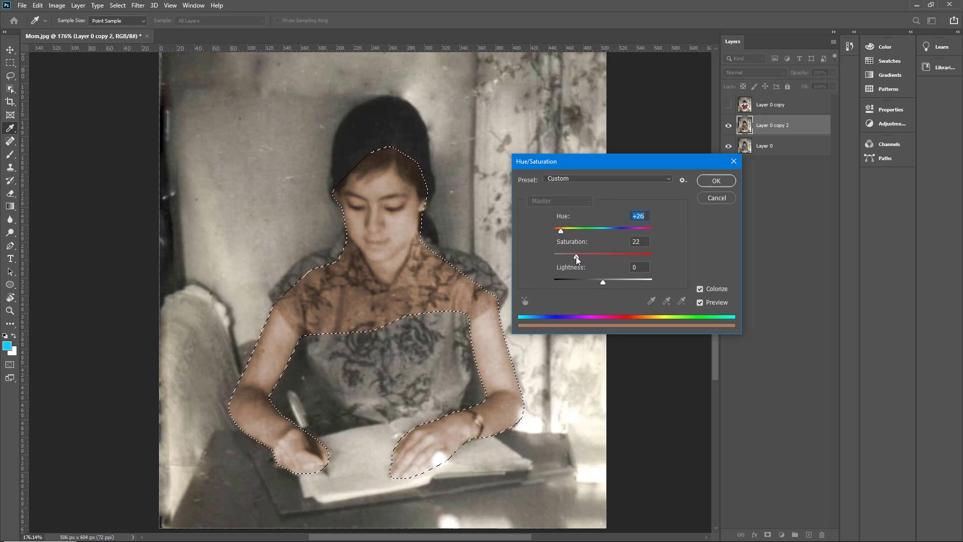
{"action": "left_click", "coordinate": [577, 256]}
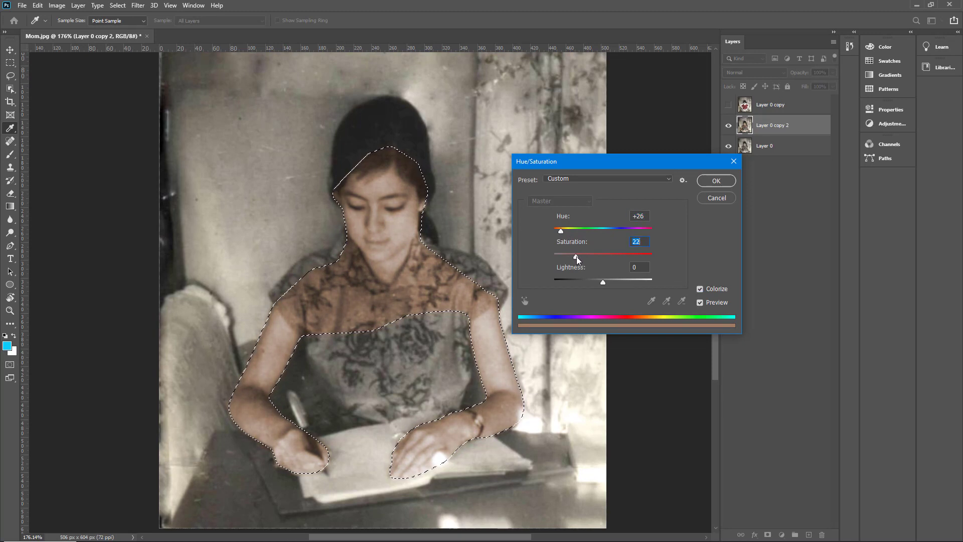
{"action": "left_click", "coordinate": [716, 181]}
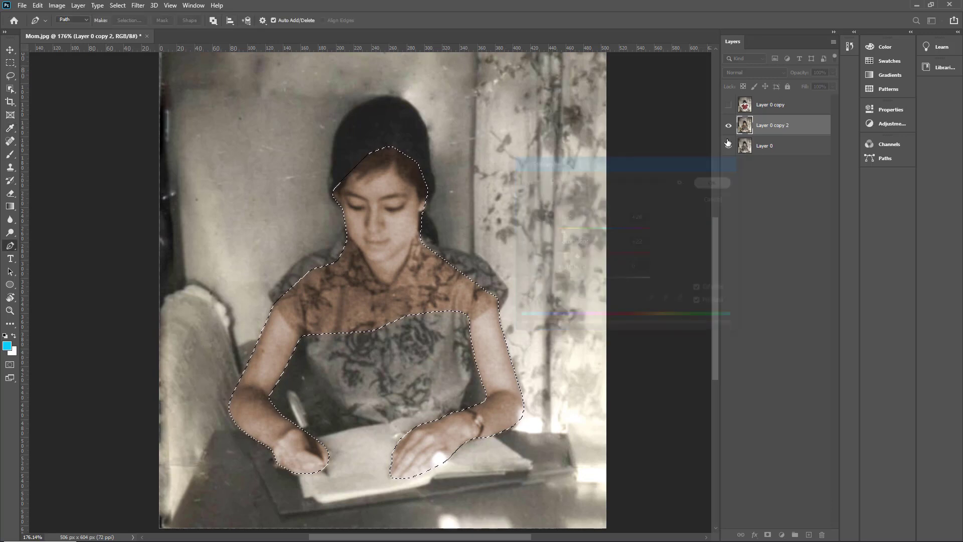
Make Layer 0 copy visible, toggle it and Layer 0 copy 2 to compare the tints, and clear the selection.
{"action": "left_click", "coordinate": [728, 106]}
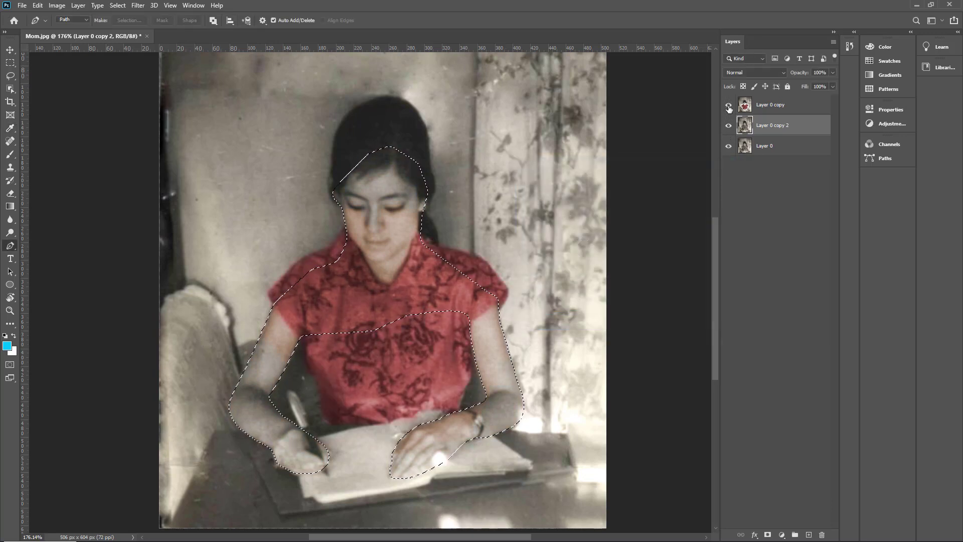
{"action": "left_click", "coordinate": [728, 106]}
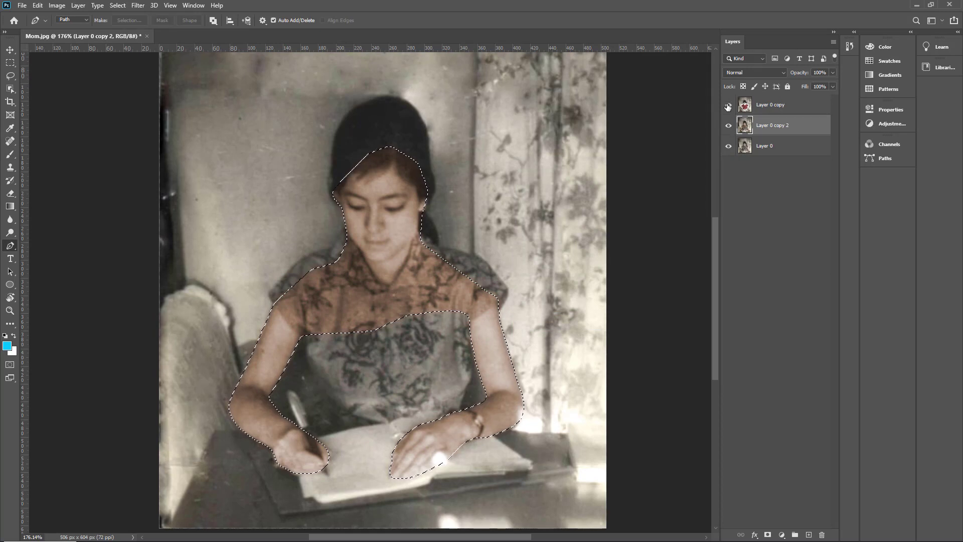
{"action": "left_click", "coordinate": [729, 106]}
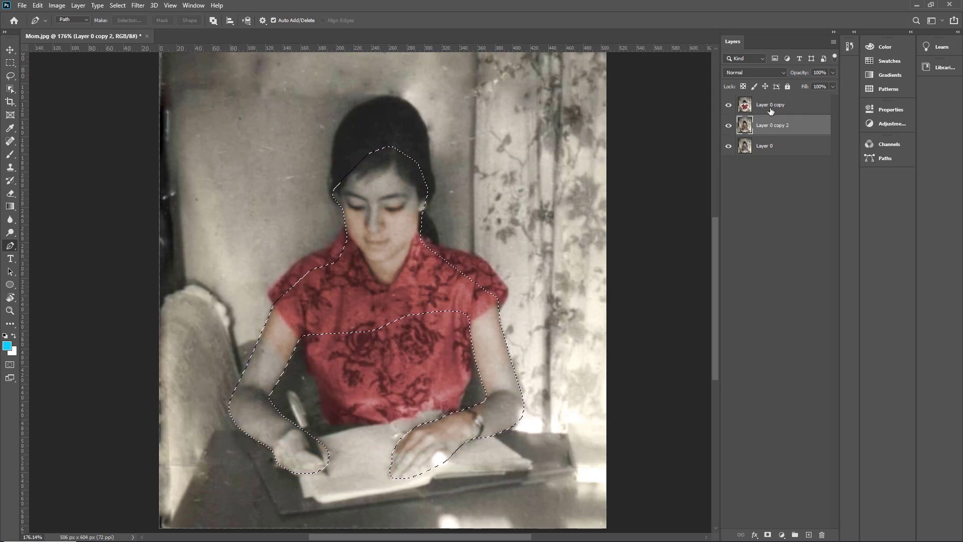
{"action": "left_click", "coordinate": [728, 126]}
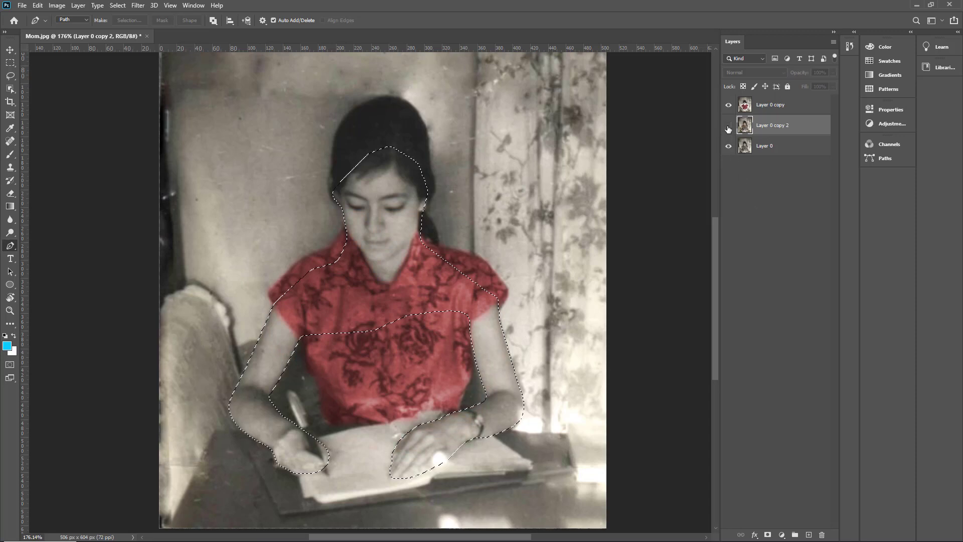
{"action": "left_click", "coordinate": [729, 126]}
{"action": "key", "text": "ctrl+d"}
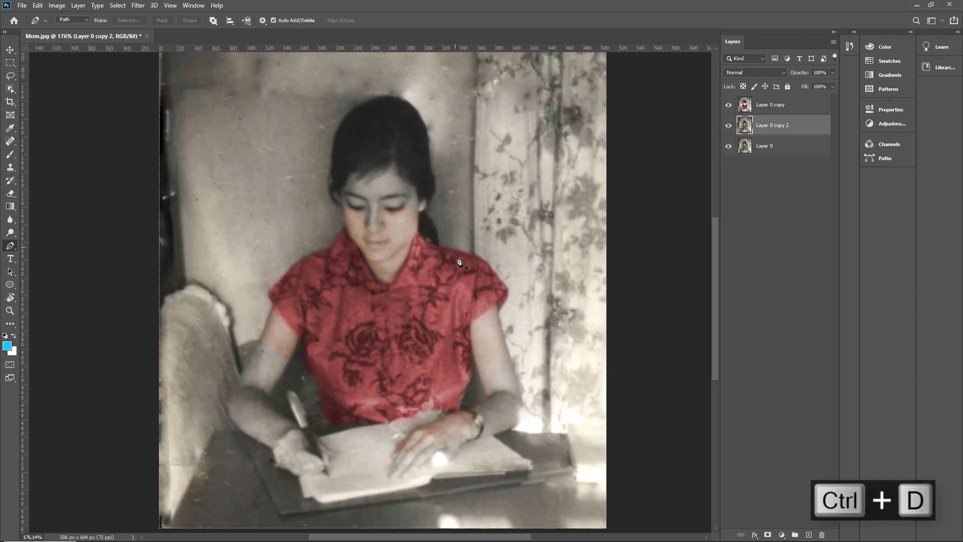
Erase Layer 0 copy over the resting arm and hand to reveal the skin tint beneath.
{"action": "left_click", "coordinate": [753, 108]}
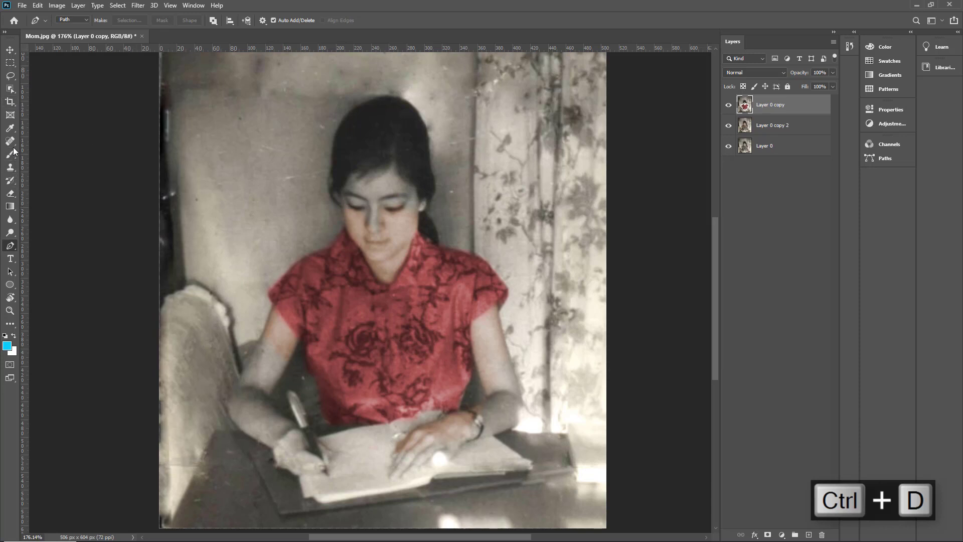
{"action": "left_click", "coordinate": [10, 194]}
{"action": "mouse_move", "coordinate": [494, 380]}
{"action": "left_mouse_down"}
{"action": "mouse_move", "coordinate": [490, 429]}
{"action": "mouse_move", "coordinate": [511, 434]}
{"action": "mouse_move", "coordinate": [523, 369]}
{"action": "mouse_move", "coordinate": [510, 364]}
{"action": "mouse_move", "coordinate": [522, 400]}
{"action": "left_mouse_up"}
{"action": "scroll", "coordinate": [521, 399], "scroll_direction": "down", "scroll_amount": 5}
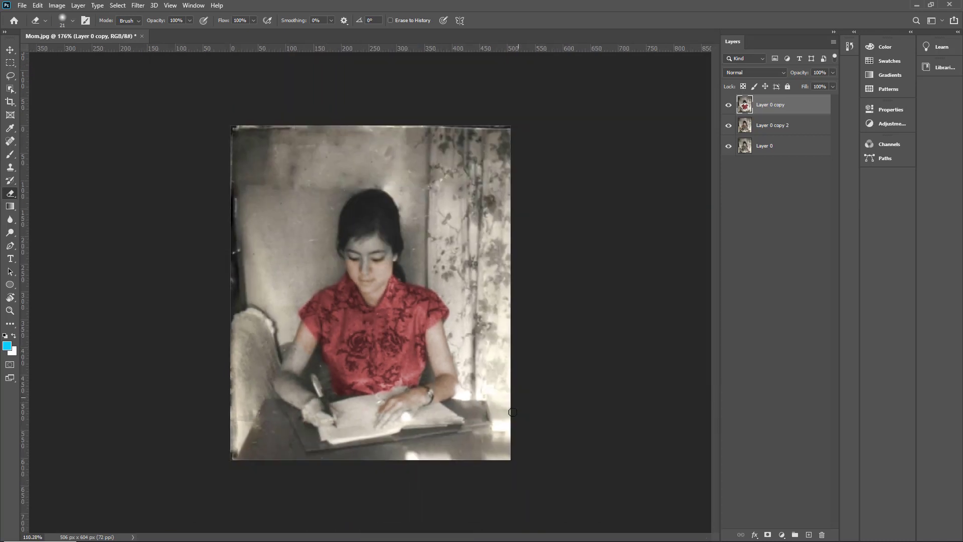
{"action": "scroll", "coordinate": [492, 399], "scroll_direction": "up", "scroll_amount": 5}
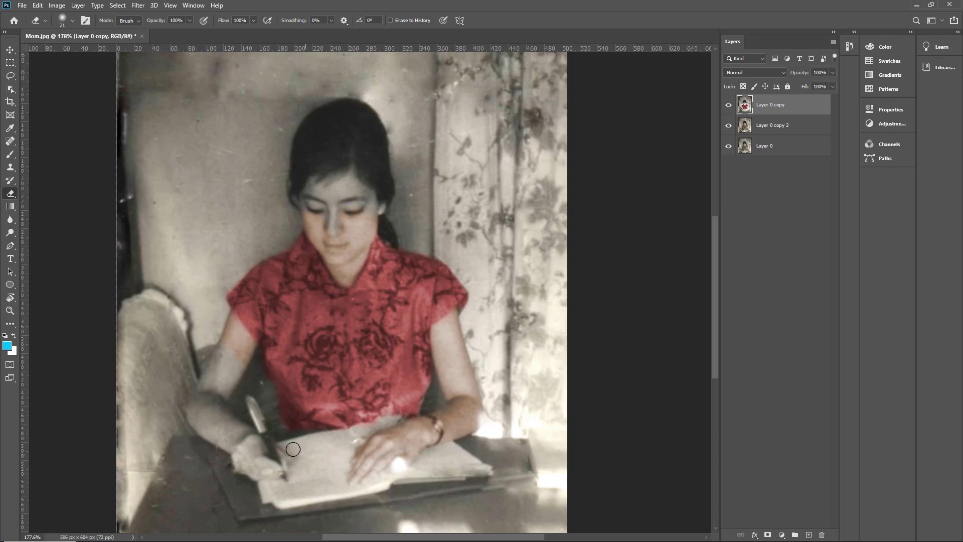
Erase the grey areas of Layer 0 copy over the writing hand, forearm and elbow.
{"action": "left_click_drag", "start_coordinate": [263, 434], "coordinate": [252, 469]}
{"action": "mouse_move", "coordinate": [224, 373]}
{"action": "left_mouse_down"}
{"action": "mouse_move", "coordinate": [207, 396]}
{"action": "mouse_move", "coordinate": [233, 368]}
{"action": "mouse_move", "coordinate": [240, 375]}
{"action": "mouse_move", "coordinate": [234, 357]}
{"action": "mouse_move", "coordinate": [214, 364]}
{"action": "mouse_move", "coordinate": [194, 423]}
{"action": "mouse_move", "coordinate": [199, 379]}
{"action": "mouse_move", "coordinate": [199, 410]}
{"action": "left_mouse_up"}
Erase the remaining grey patches of Layer 0 copy on the forehead, around the eyes and along the nose.
{"action": "scroll", "coordinate": [324, 157], "scroll_direction": "up", "scroll_amount": 7}
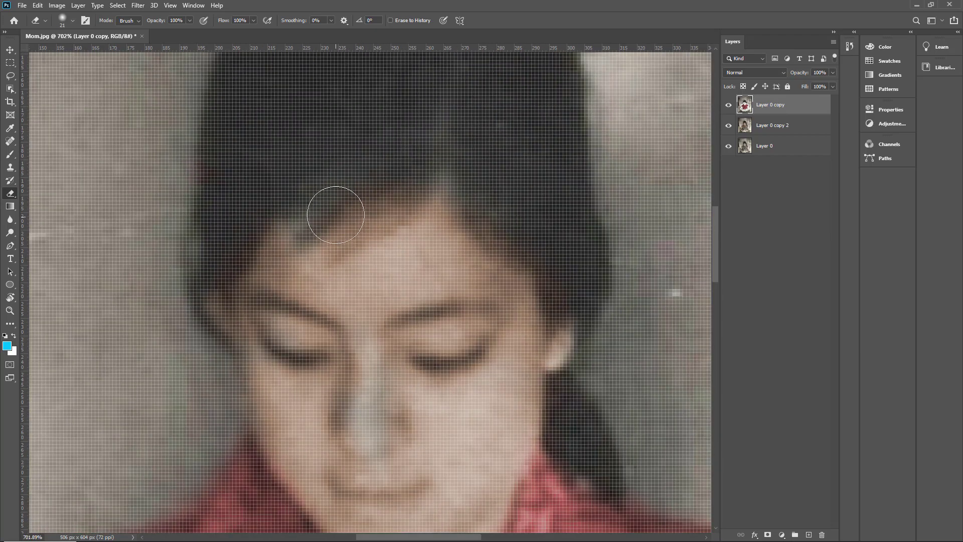
{"action": "scroll", "coordinate": [376, 203], "scroll_direction": "down", "scroll_amount": 2}
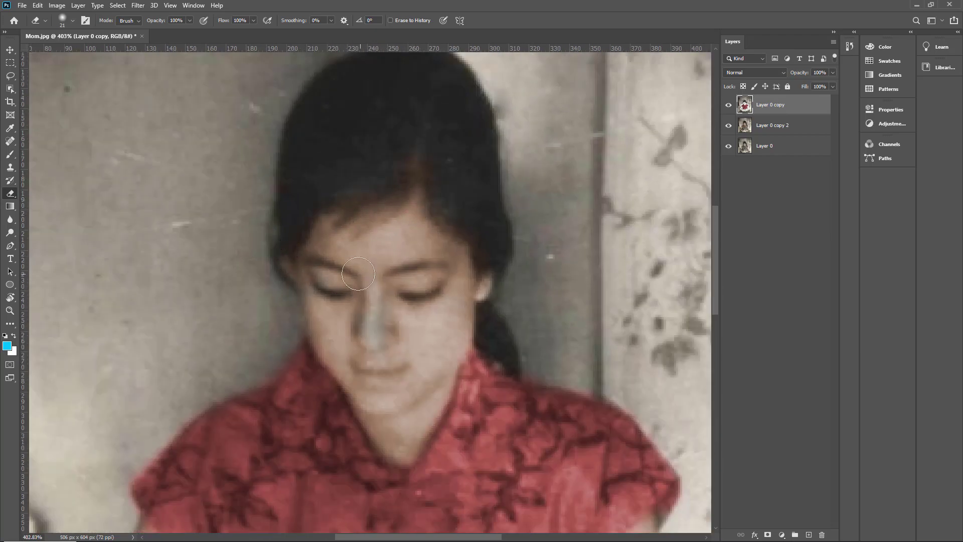
{"action": "left_click_drag", "start_coordinate": [373, 311], "coordinate": [372, 320]}
{"action": "scroll", "coordinate": [441, 325], "scroll_direction": "down", "scroll_amount": 5}
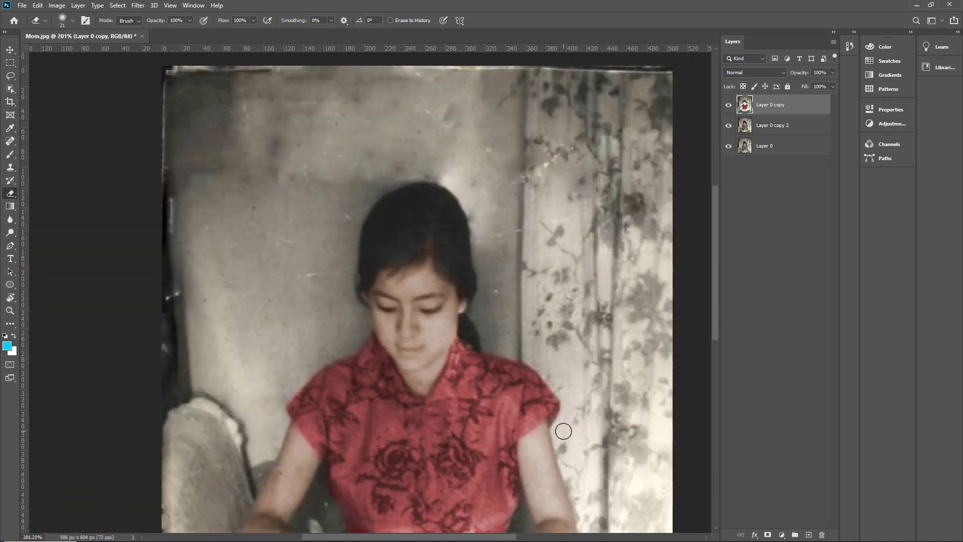
{"action": "scroll", "coordinate": [562, 433], "scroll_direction": "down", "scroll_amount": 5}
{"action": "scroll", "coordinate": [486, 387], "scroll_direction": "up", "scroll_amount": 4}
{"action": "scroll", "coordinate": [486, 387], "scroll_direction": "up", "scroll_amount": 2}
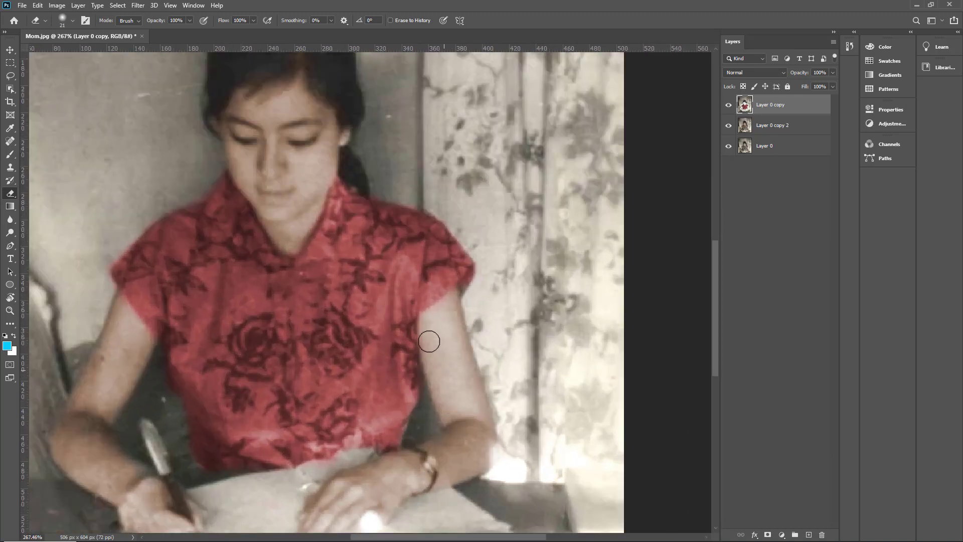
Examine the blended skin tint around the arms, hands and paper, both up close and across the whole photo.
{"action": "scroll", "coordinate": [459, 412], "scroll_direction": "down", "scroll_amount": 3}
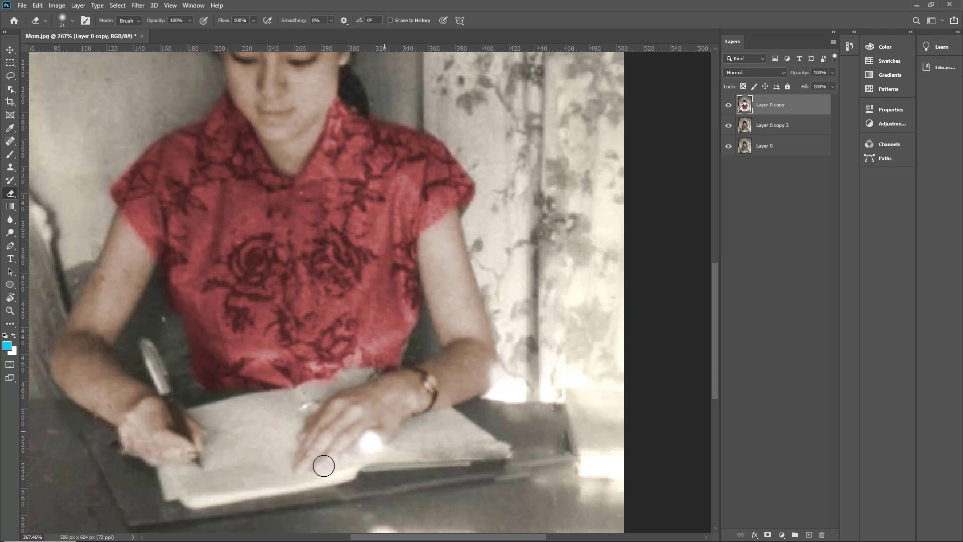
{"action": "scroll", "coordinate": [386, 398], "scroll_direction": "down", "scroll_amount": 3}
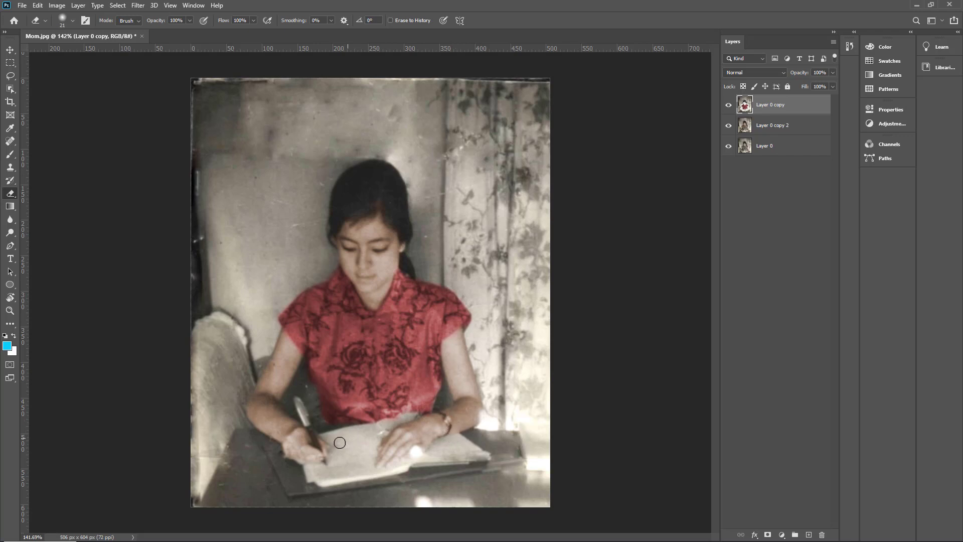
{"action": "scroll", "coordinate": [333, 441], "scroll_direction": "up", "scroll_amount": 2}
{"action": "scroll", "coordinate": [331, 470], "scroll_direction": "up", "scroll_amount": 2}
{"action": "scroll", "coordinate": [326, 471], "scroll_direction": "down", "scroll_amount": 2}
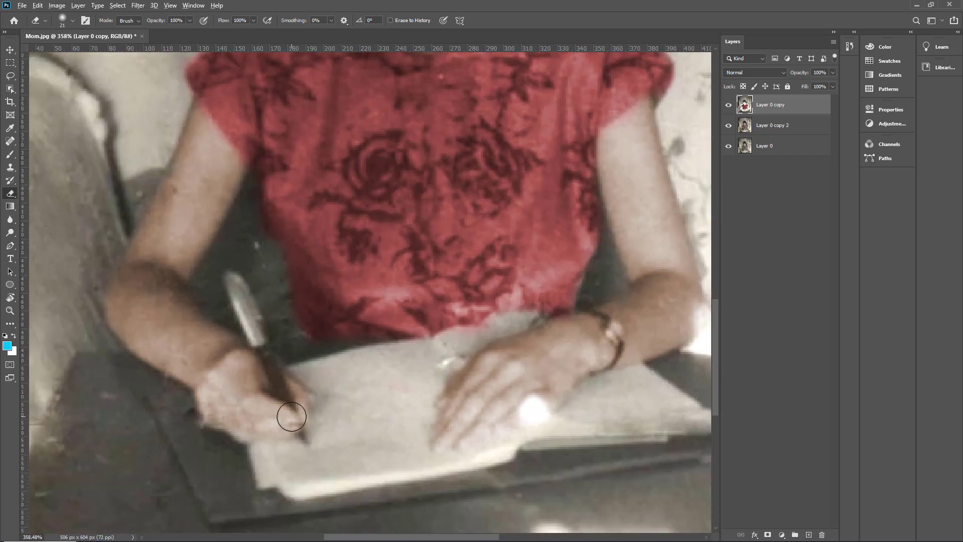
{"action": "scroll", "coordinate": [291, 417], "scroll_direction": "up", "scroll_amount": 1}
Select Layer 0 copy 2, reduce the eraser brush to size 9, and check the tinting over the whole photo.
{"action": "left_click", "coordinate": [760, 127]}
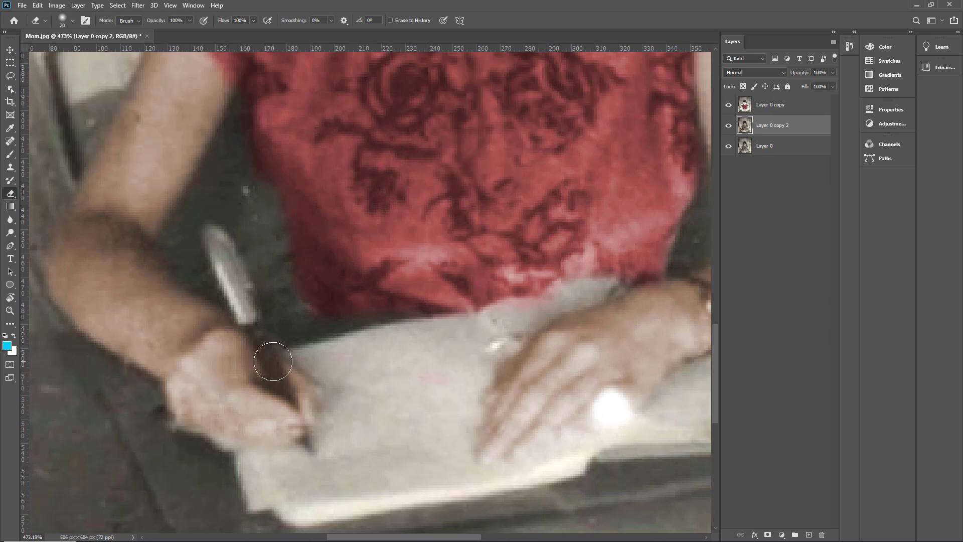
{"action": "key", "text": "bracketleft"}
{"action": "key", "text": "bracketleft"}
{"action": "scroll", "coordinate": [321, 292], "scroll_direction": "down", "scroll_amount": 8}
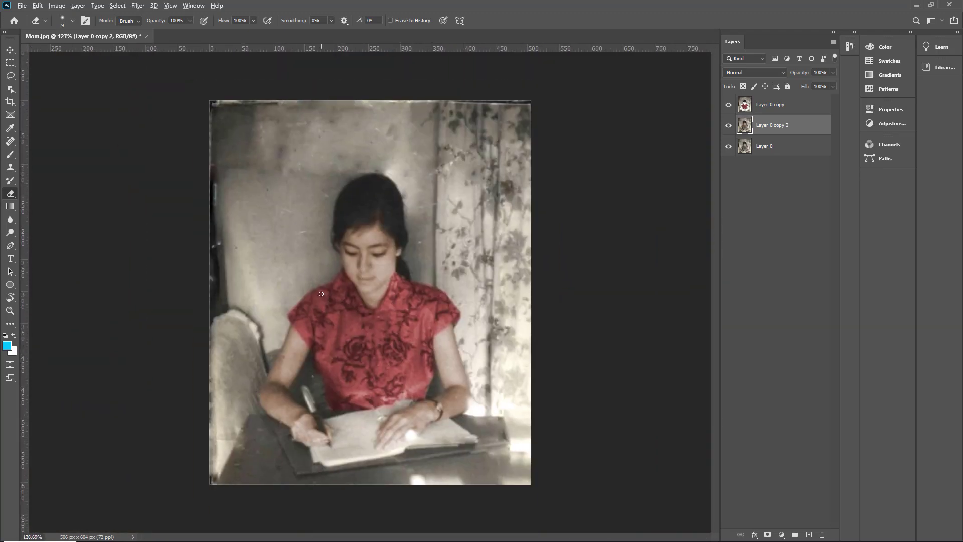
{"action": "scroll", "coordinate": [321, 293], "scroll_direction": "up", "scroll_amount": 1}
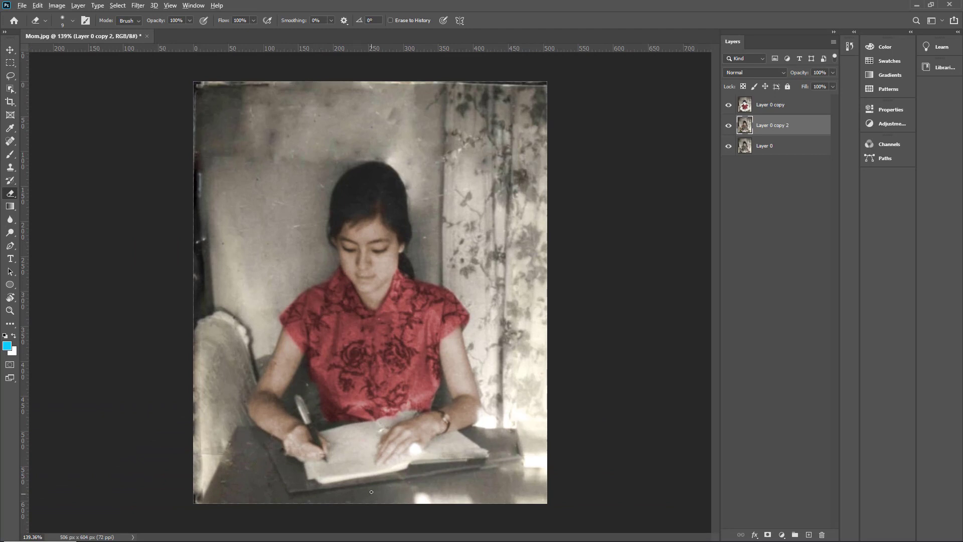
{"action": "scroll", "coordinate": [372, 492], "scroll_direction": "up", "scroll_amount": 4}
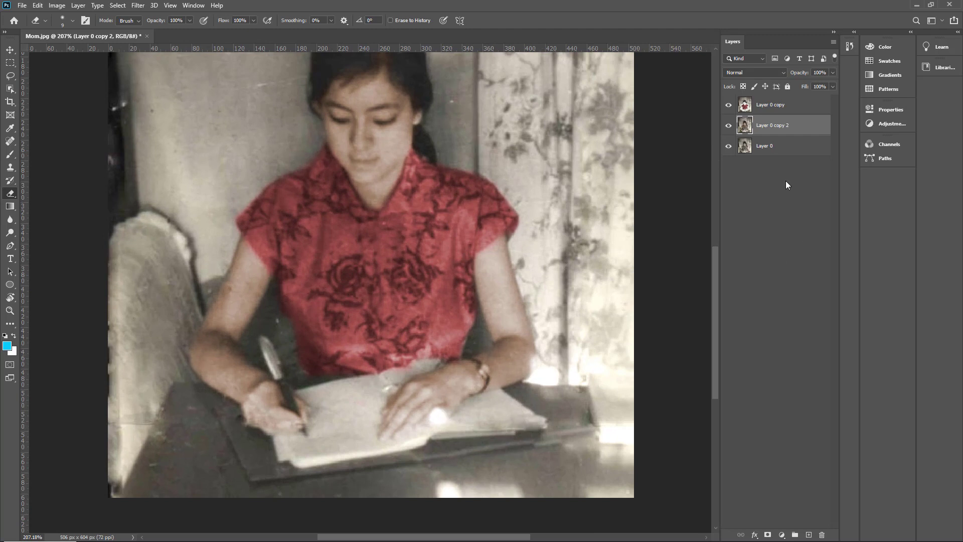
Duplicate Layer 0 within Mom.jpg and hide Layer 0 copy and Layer 0 copy 2.
{"action": "left_click", "coordinate": [761, 146]}
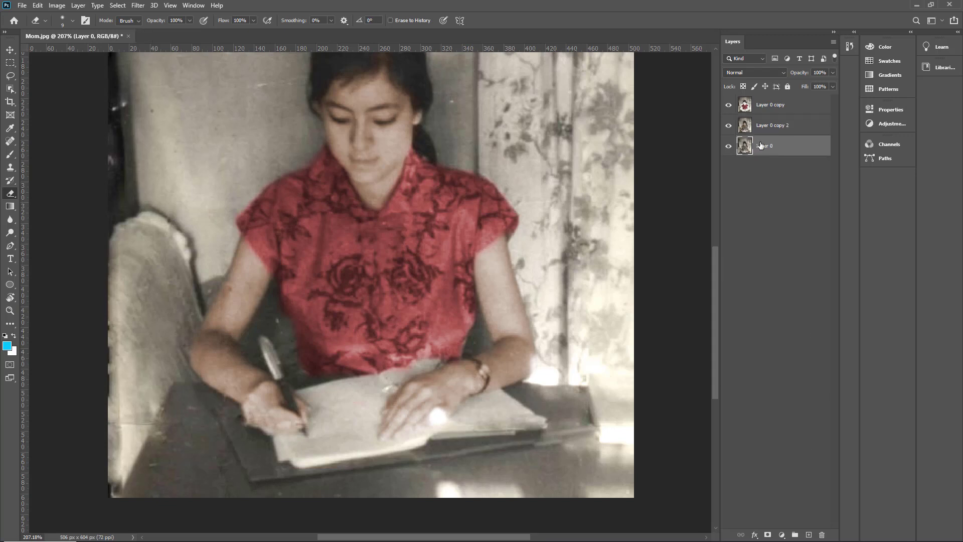
{"action": "right_click", "coordinate": [762, 150]}
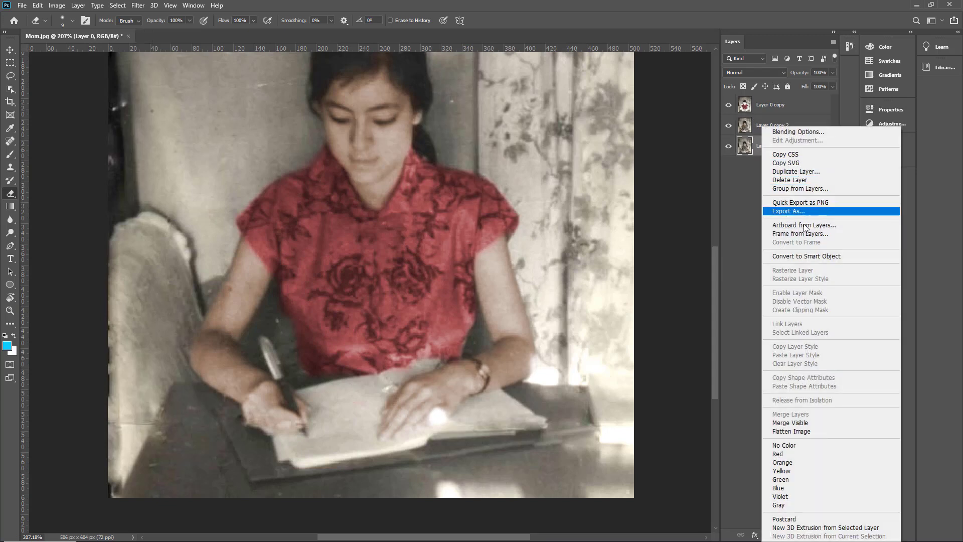
{"action": "left_click", "coordinate": [802, 173]}
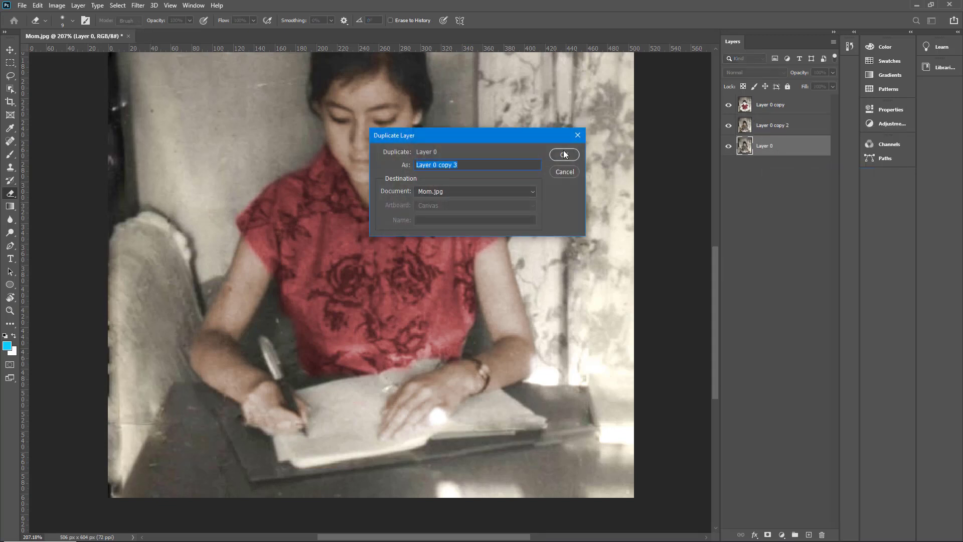
{"action": "left_click", "coordinate": [564, 154]}
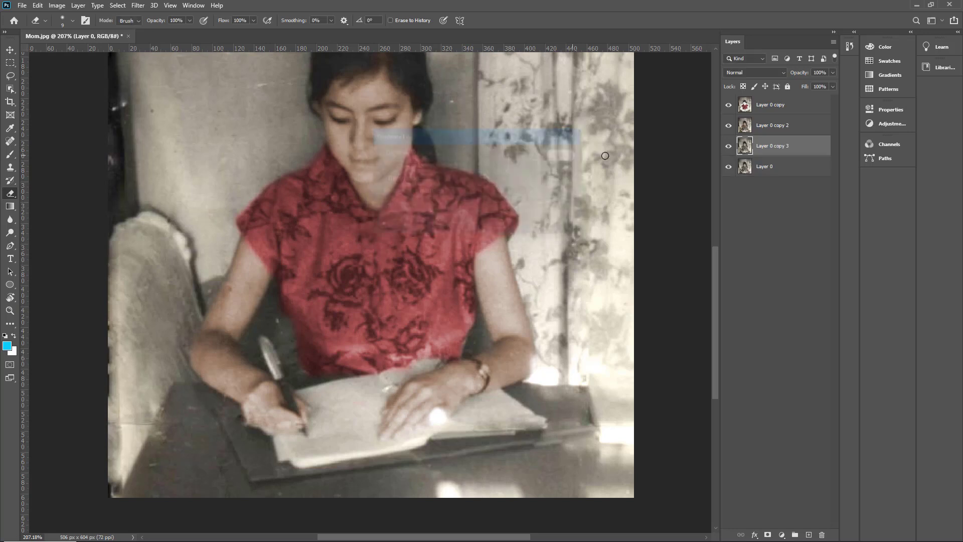
{"action": "left_click", "coordinate": [728, 105]}
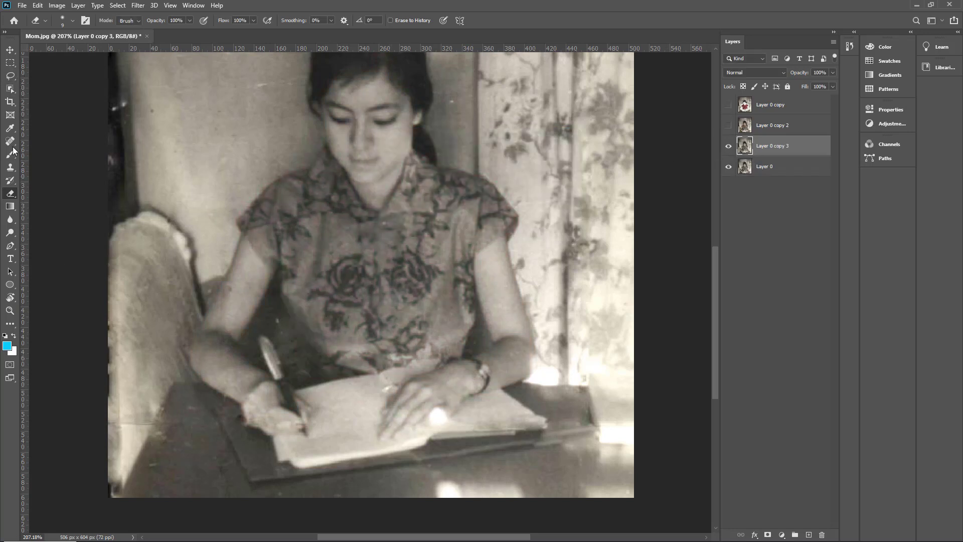
Trace a closed Pen path around the tabletop, including the hands and papers, down past the photo's lower edge.
{"action": "left_click", "coordinate": [10, 246]}
{"action": "scroll", "coordinate": [132, 489], "scroll_direction": "up", "scroll_amount": 2}
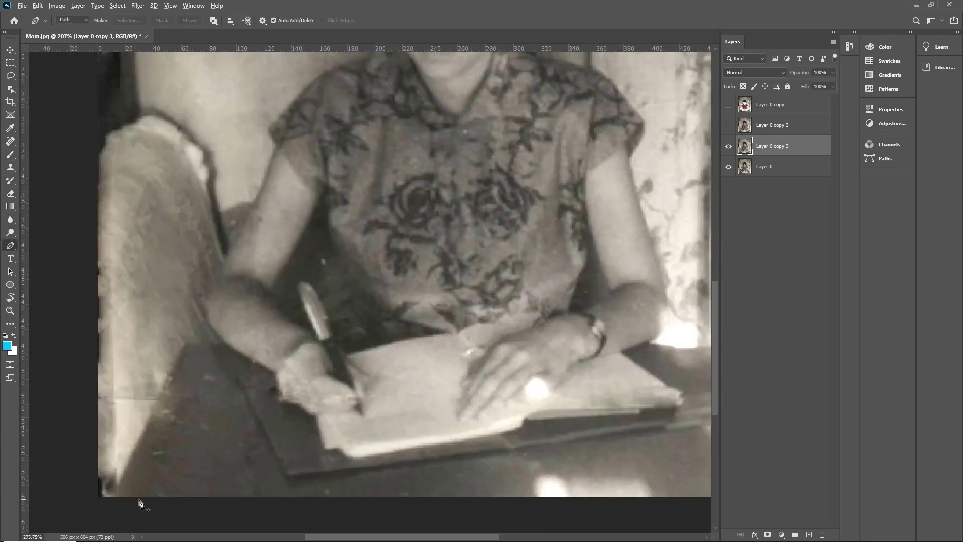
{"action": "left_click", "coordinate": [110, 497]}
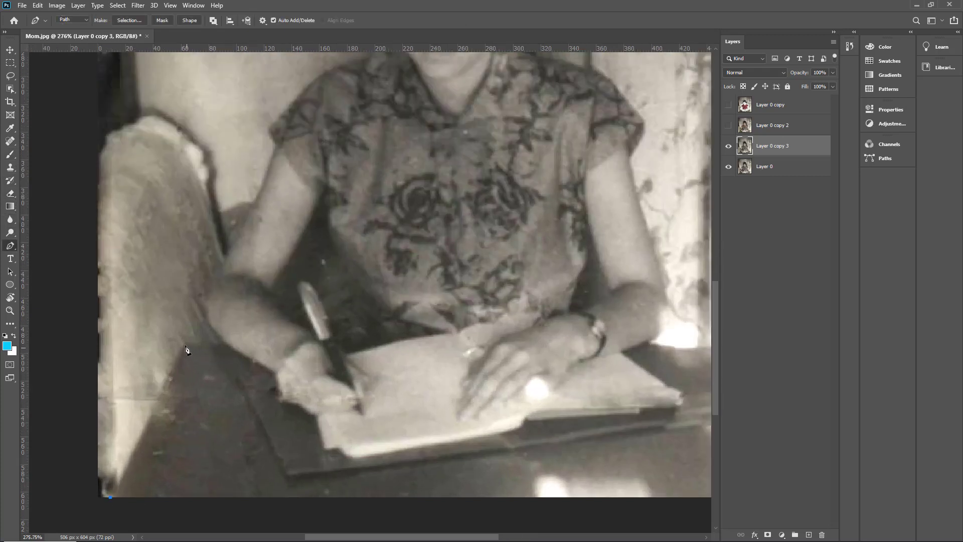
{"action": "scroll", "coordinate": [416, 344], "scroll_direction": "down", "scroll_amount": 2}
{"action": "scroll", "coordinate": [659, 362], "scroll_direction": "up", "scroll_amount": 1}
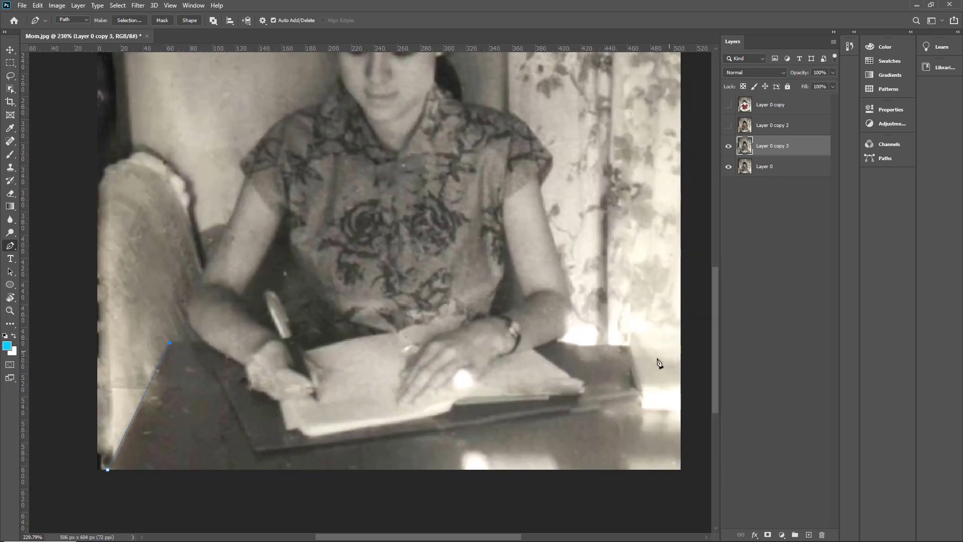
{"action": "left_click", "coordinate": [628, 346]}
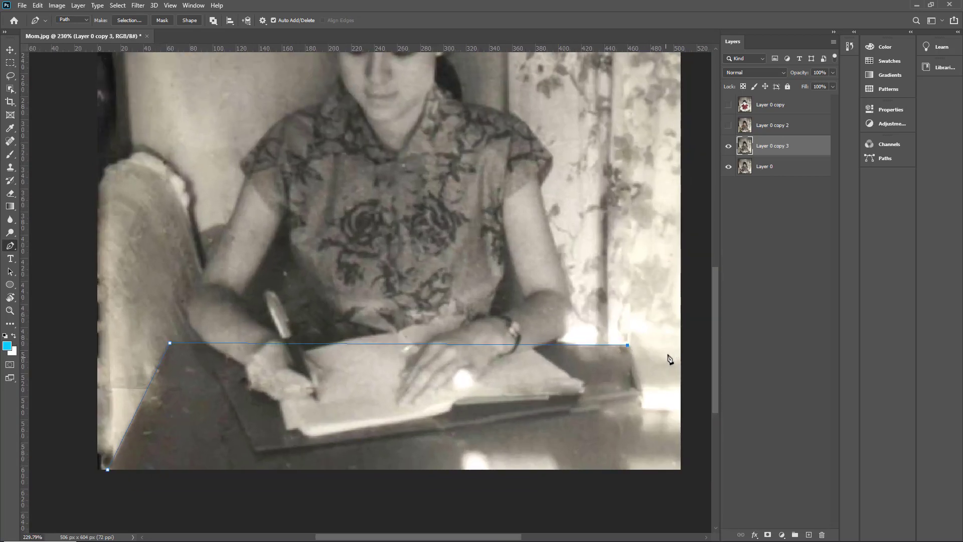
{"action": "scroll", "coordinate": [667, 404], "scroll_direction": "up", "scroll_amount": 2}
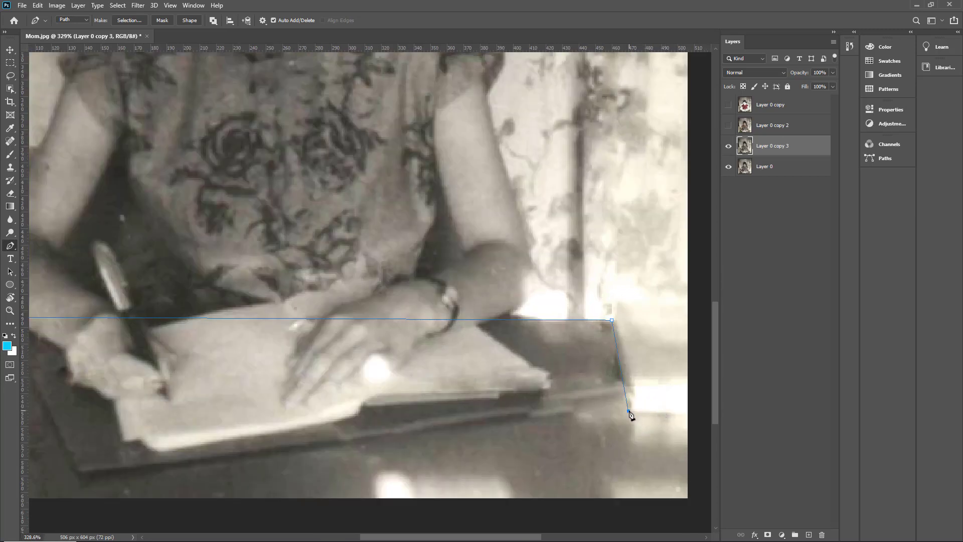
{"action": "left_click", "coordinate": [690, 413]}
{"action": "left_click", "coordinate": [700, 503]}
{"action": "scroll", "coordinate": [693, 508], "scroll_direction": "down", "scroll_amount": 2}
{"action": "left_click", "coordinate": [129, 507]}
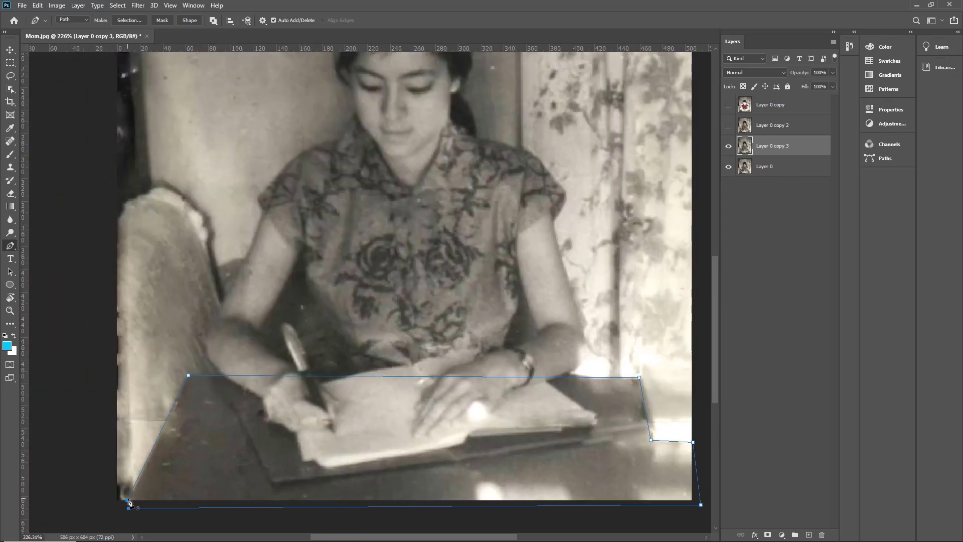
{"action": "left_click", "coordinate": [127, 503]}
Convert the tabletop path into a new anti-aliased selection with a feather radius of 3 pixels.
{"action": "scroll", "coordinate": [295, 428], "scroll_direction": "down", "scroll_amount": 2}
{"action": "scroll", "coordinate": [295, 428], "scroll_direction": "up", "scroll_amount": 1}
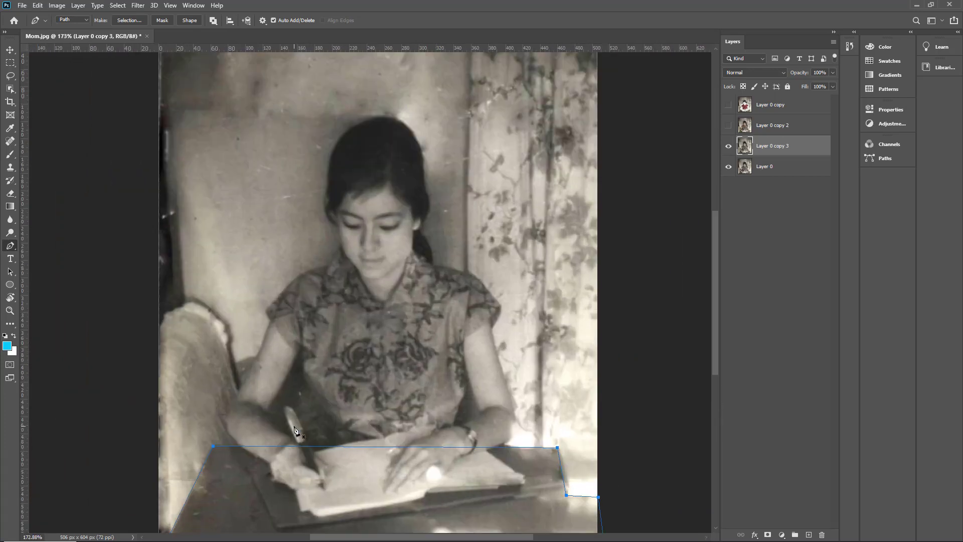
{"action": "scroll", "coordinate": [301, 418], "scroll_direction": "down", "scroll_amount": 1}
{"action": "scroll", "coordinate": [301, 418], "scroll_direction": "up", "scroll_amount": 2}
{"action": "scroll", "coordinate": [421, 436], "scroll_direction": "down", "scroll_amount": 3}
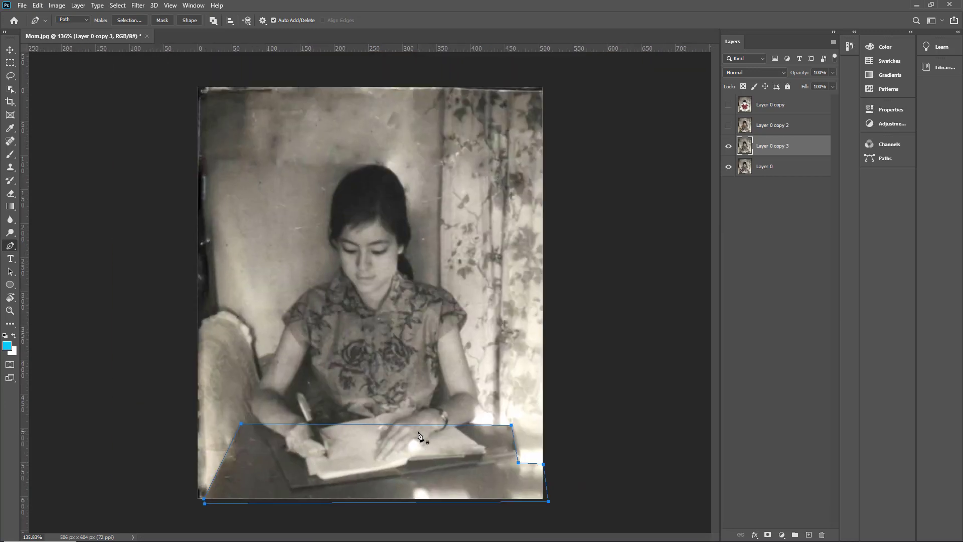
{"action": "scroll", "coordinate": [443, 472], "scroll_direction": "up", "scroll_amount": 1}
{"action": "scroll", "coordinate": [433, 463], "scroll_direction": "up", "scroll_amount": 1}
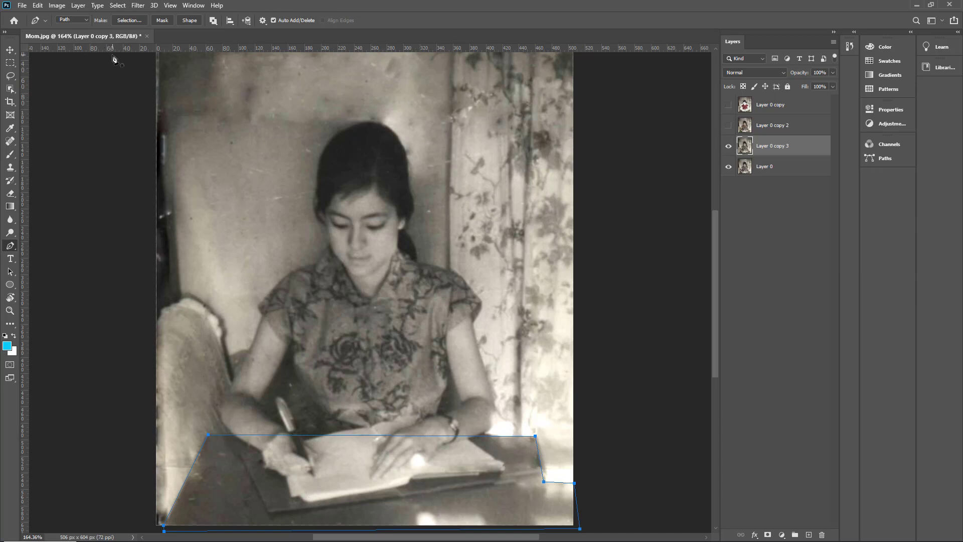
{"action": "right_click", "coordinate": [368, 474]}
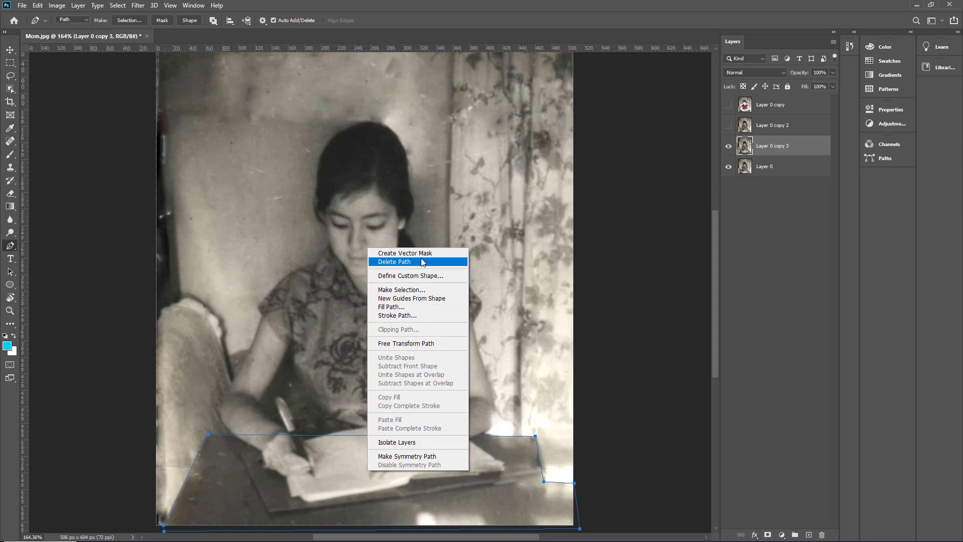
{"action": "left_click", "coordinate": [424, 290]}
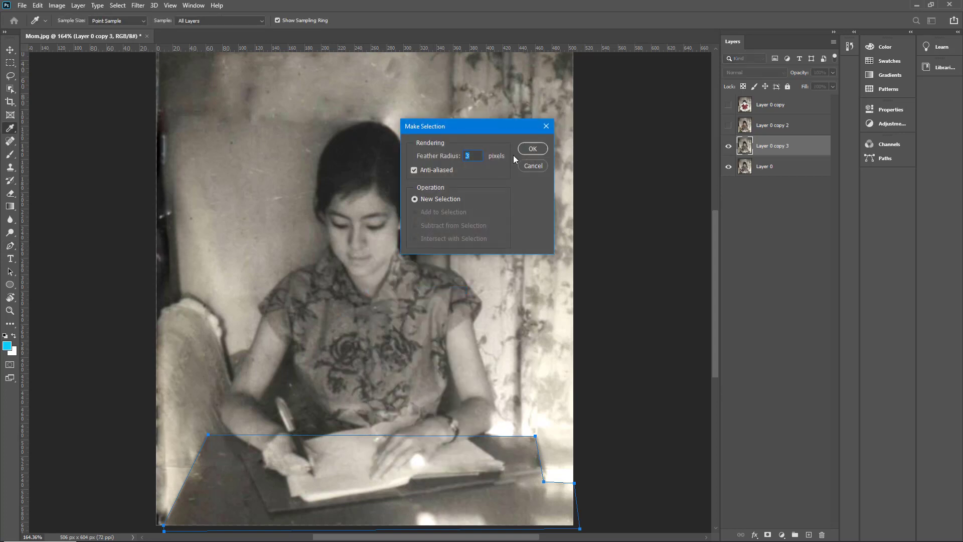
{"action": "left_click", "coordinate": [533, 149]}
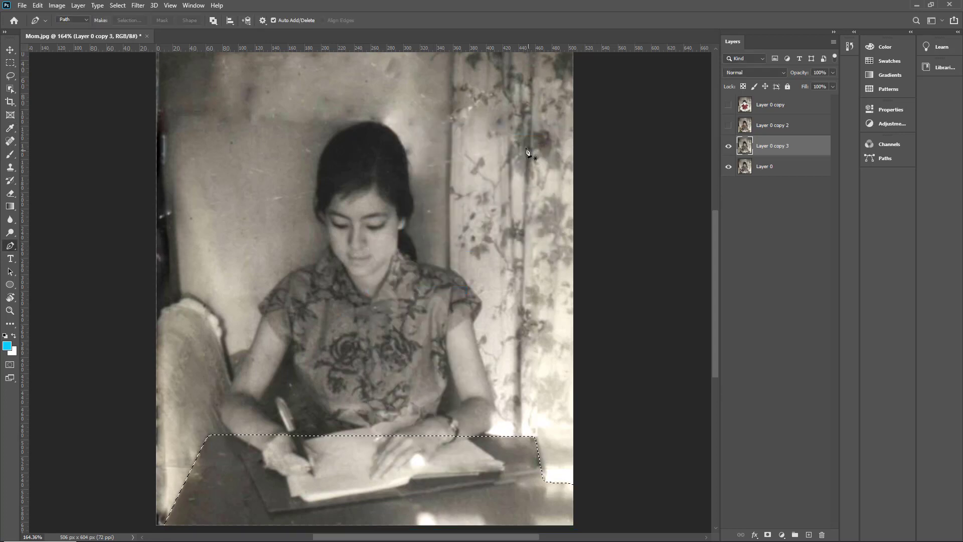
Colorize the selected tabletop brown using Hue/Saturation with hue 22 and saturation 25, and clear the selection.
{"action": "left_click", "coordinate": [58, 6]}
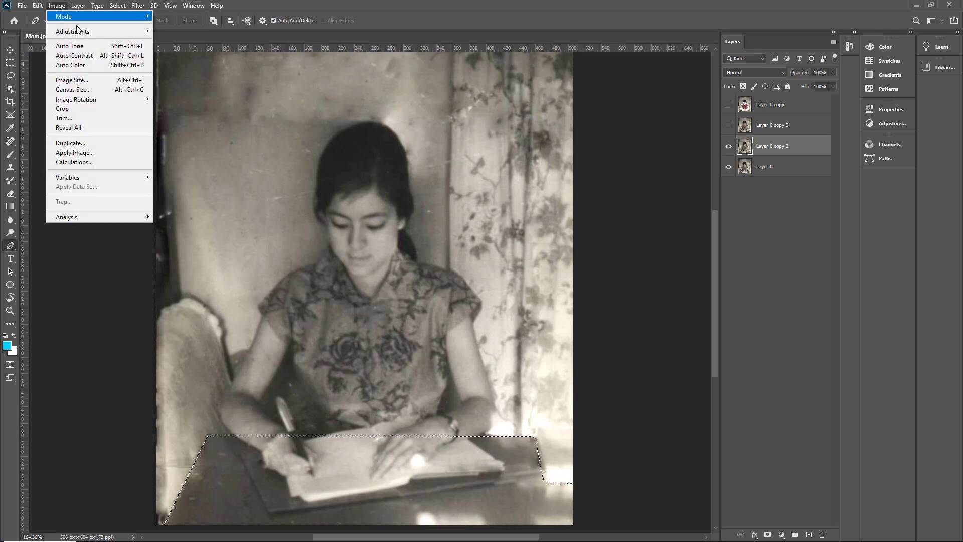
{"action": "mouse_move", "coordinate": [82, 33]}
{"action": "left_click", "coordinate": [225, 85]}
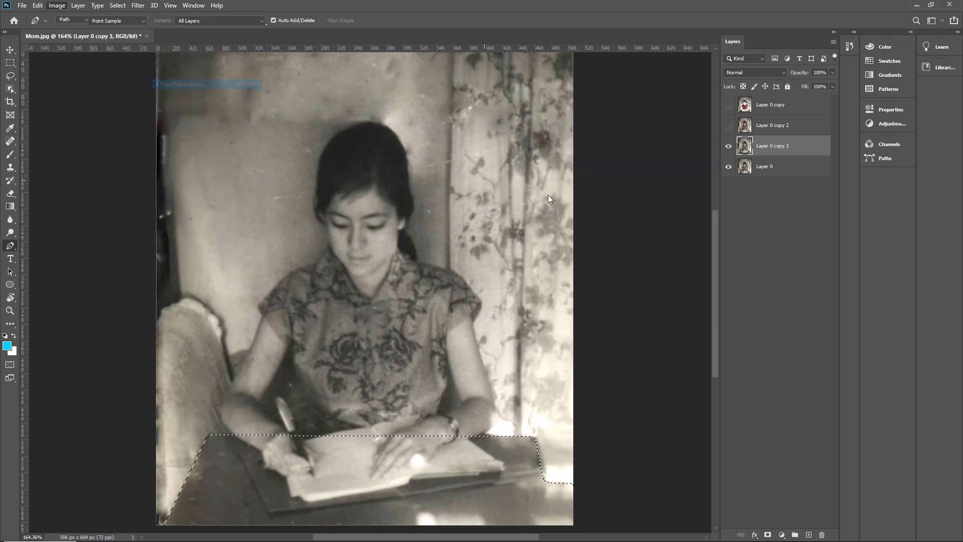
{"action": "left_click", "coordinate": [713, 293]}
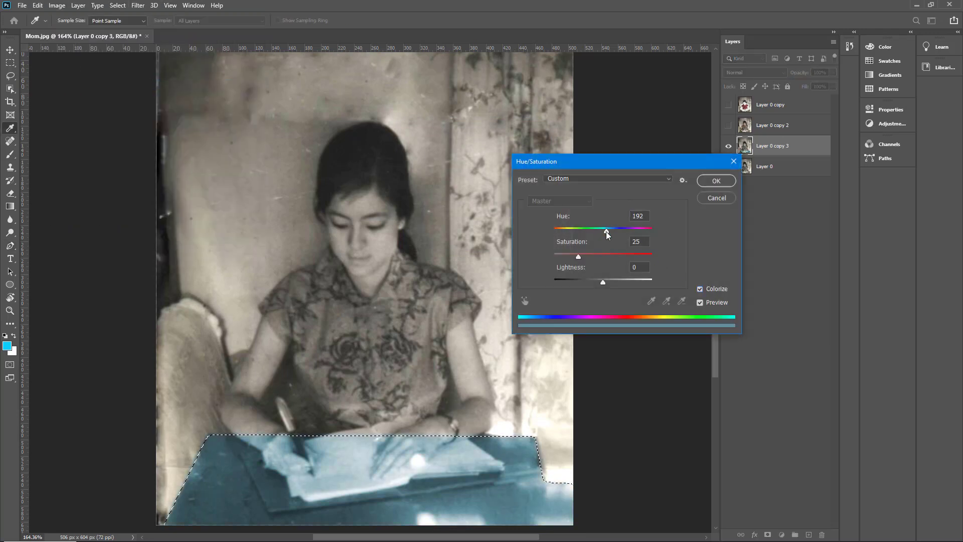
{"action": "left_click_drag", "start_coordinate": [585, 237], "coordinate": [559, 244]}
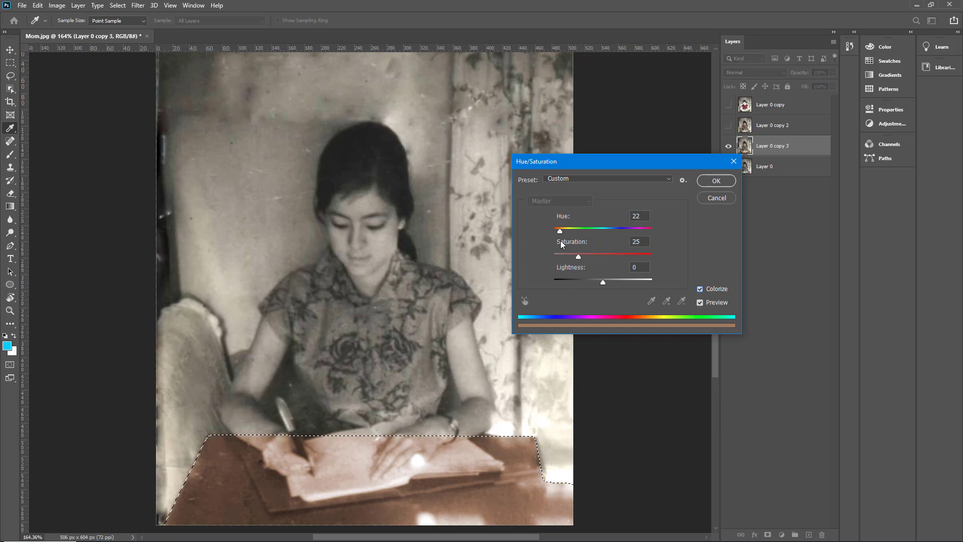
{"action": "left_click", "coordinate": [713, 182]}
{"action": "key", "text": "p"}
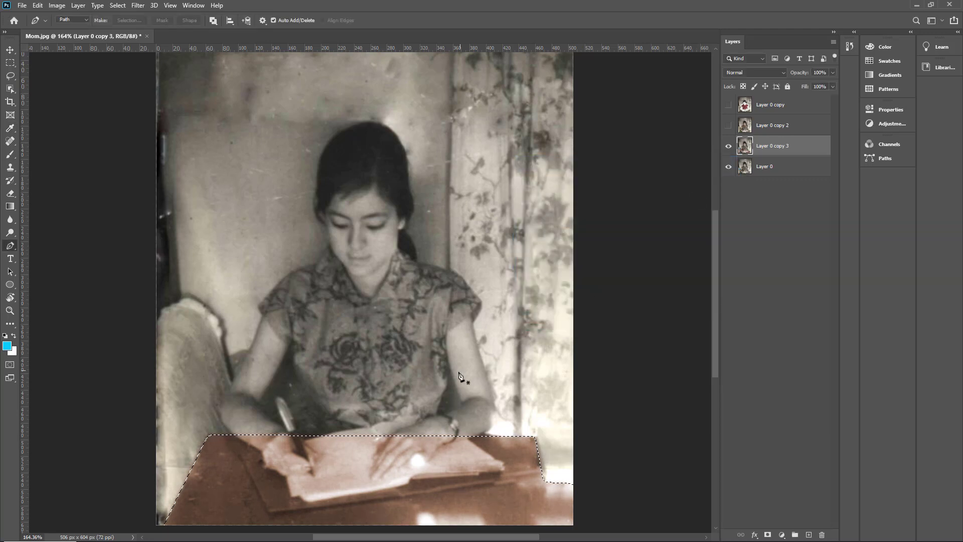
{"action": "key", "text": "ctrl+d"}
Erase the brown tint of Layer 0 copy 3 over the hands, papers and dark folder with a size 25 eraser.
{"action": "scroll", "coordinate": [400, 468], "scroll_direction": "up", "scroll_amount": 2}
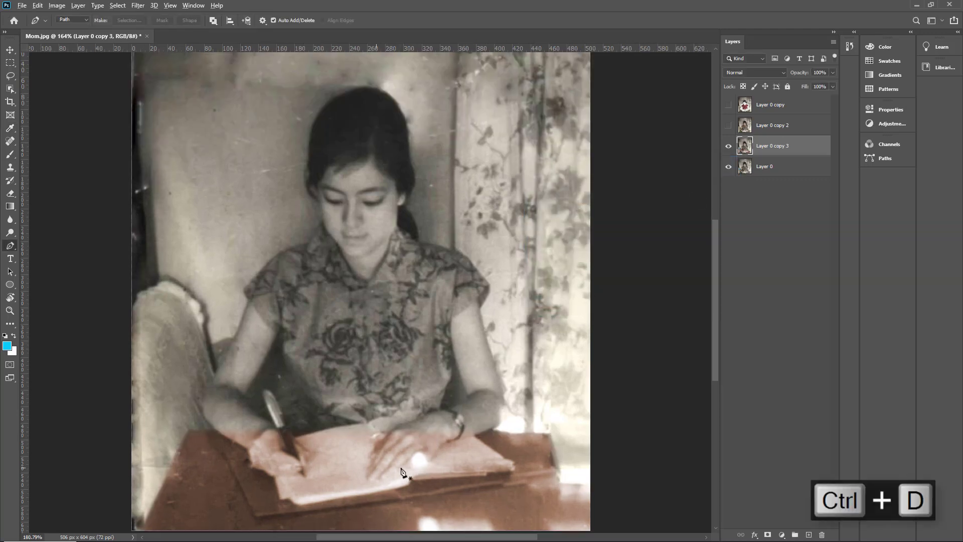
{"action": "scroll", "coordinate": [393, 436], "scroll_direction": "down", "scroll_amount": 2}
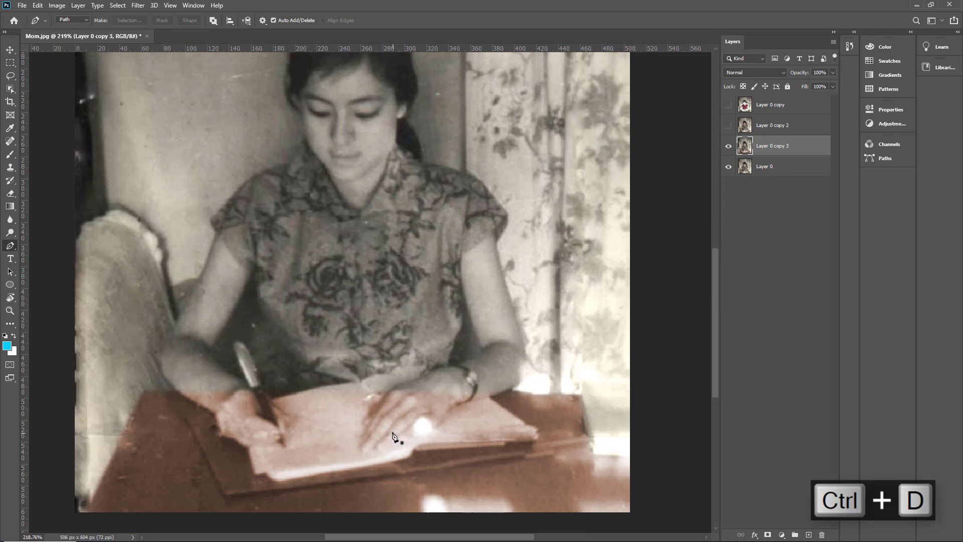
{"action": "left_click", "coordinate": [728, 126]}
{"action": "scroll", "coordinate": [269, 445], "scroll_direction": "up", "scroll_amount": 2}
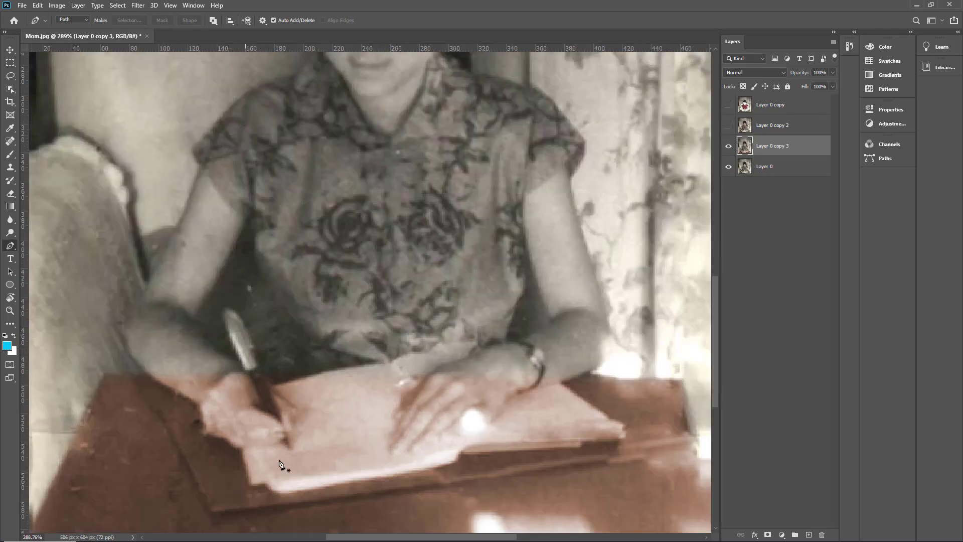
{"action": "scroll", "coordinate": [457, 477], "scroll_direction": "up", "scroll_amount": 1}
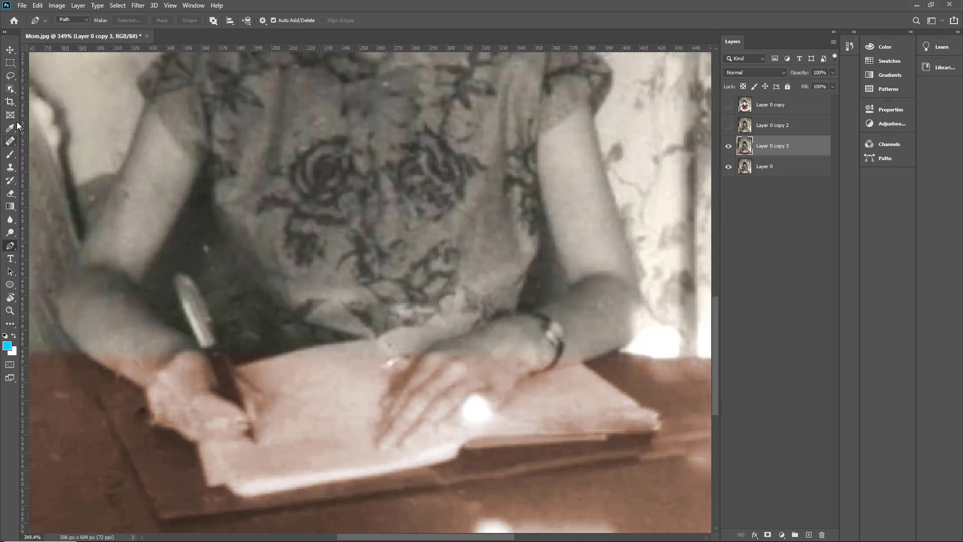
{"action": "left_click", "coordinate": [11, 194]}
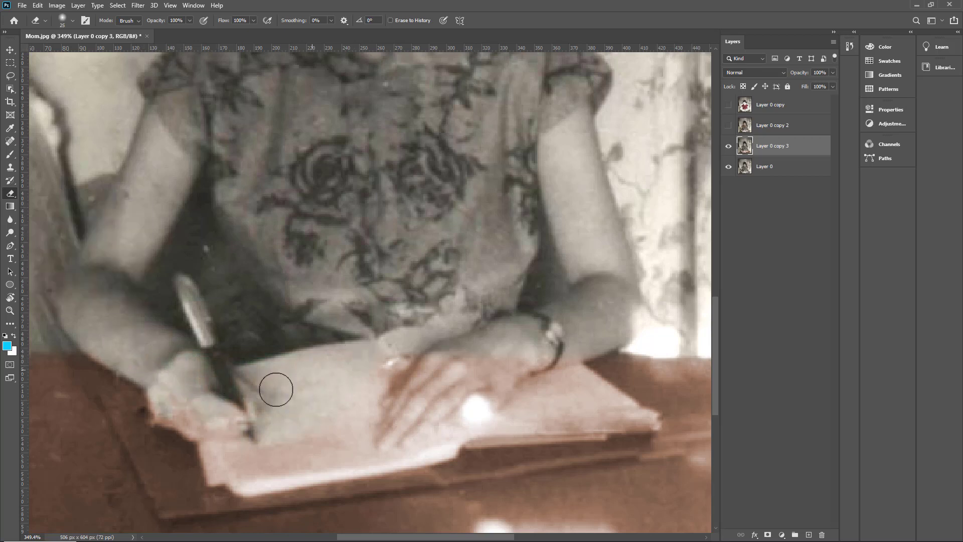
{"action": "scroll", "coordinate": [450, 369], "scroll_direction": "down", "scroll_amount": 3}
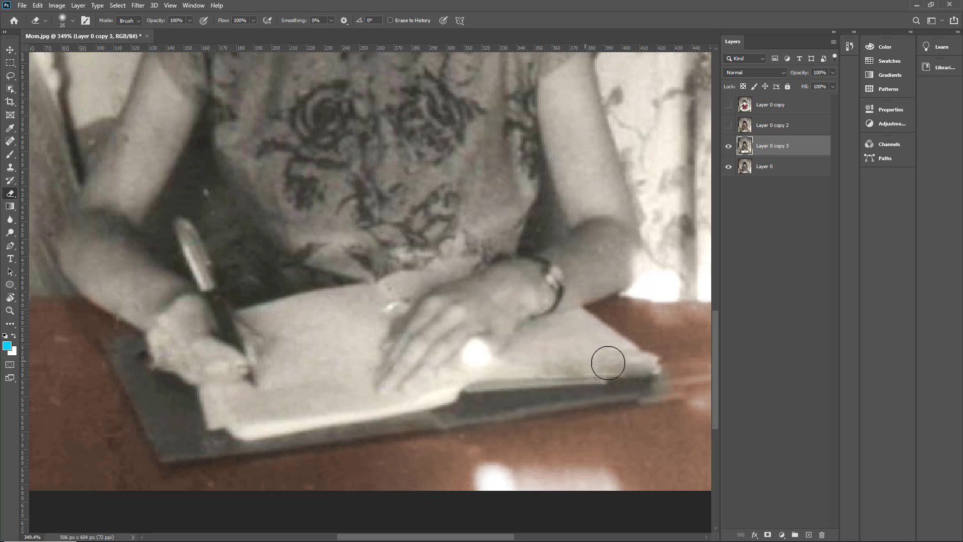
Erase the brown tint of Layer 0 copy 3 over the thin strip extending from the folder's right corner with a size 7 eraser.
{"action": "scroll", "coordinate": [481, 367], "scroll_direction": "down", "scroll_amount": 2}
{"action": "scroll", "coordinate": [463, 348], "scroll_direction": "down", "scroll_amount": 1}
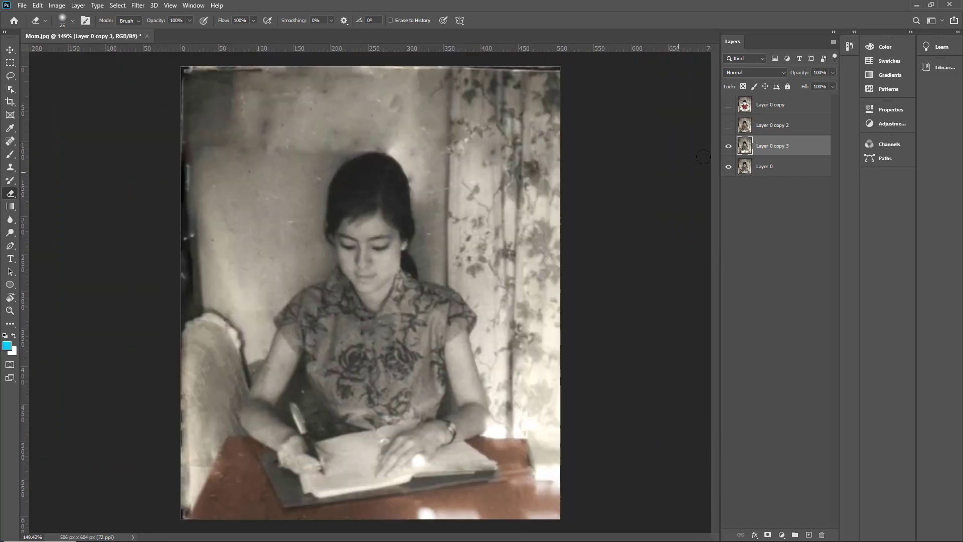
{"action": "scroll", "coordinate": [537, 499], "scroll_direction": "up", "scroll_amount": 4}
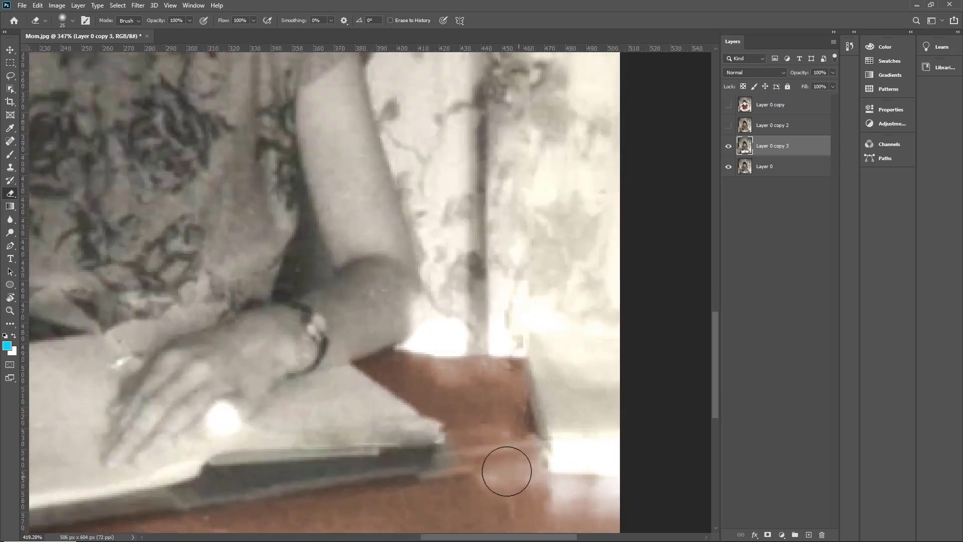
{"action": "scroll", "coordinate": [425, 448], "scroll_direction": "down", "scroll_amount": 4}
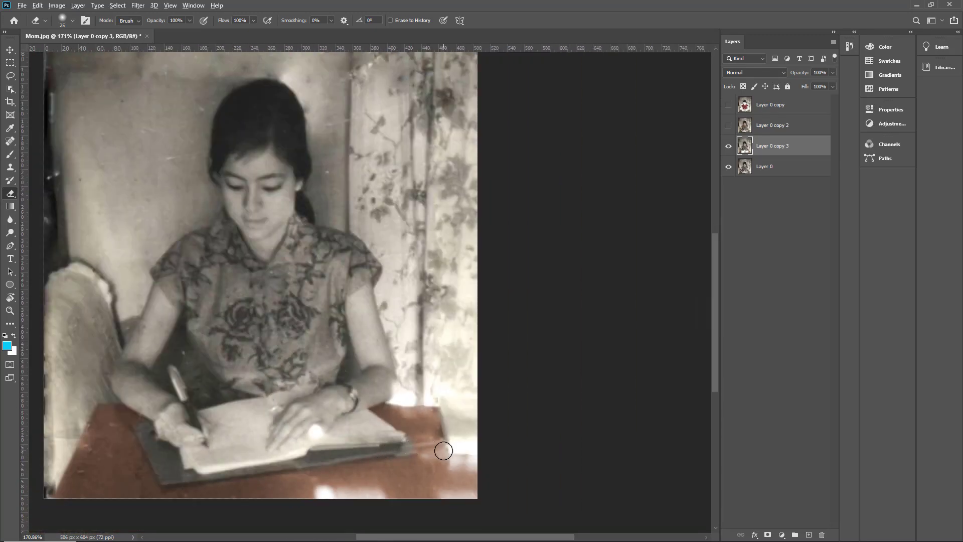
{"action": "scroll", "coordinate": [441, 448], "scroll_direction": "up", "scroll_amount": 3}
{"action": "scroll", "coordinate": [422, 430], "scroll_direction": "down", "scroll_amount": 3}
{"action": "scroll", "coordinate": [422, 431], "scroll_direction": "down", "scroll_amount": 2}
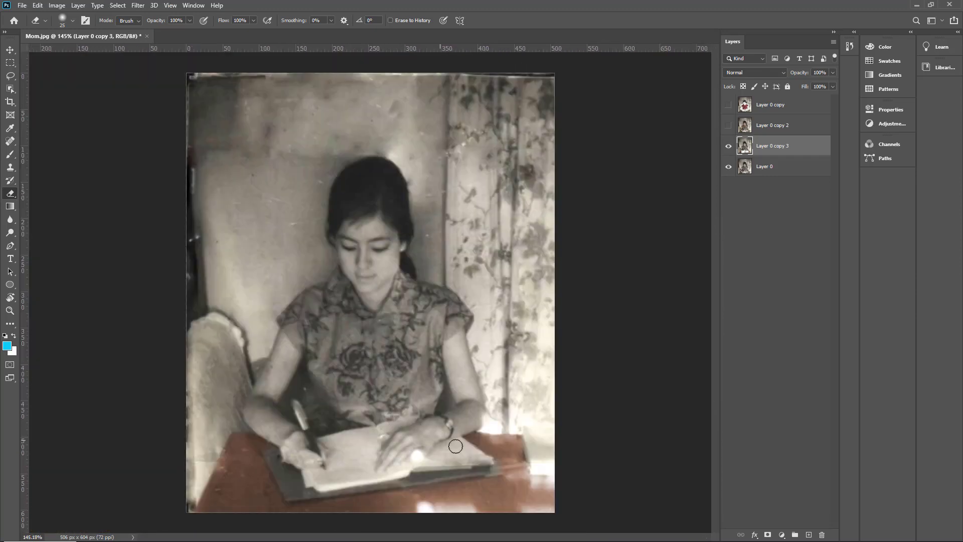
{"action": "scroll", "coordinate": [502, 452], "scroll_direction": "up", "scroll_amount": 6}
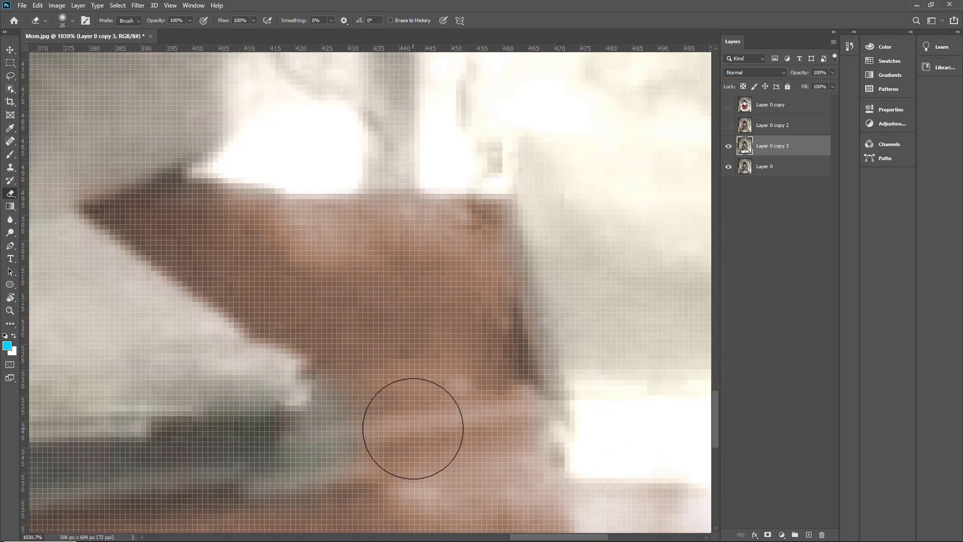
{"action": "key", "text": "bracketleft"}
{"action": "key", "text": "bracketleft"}
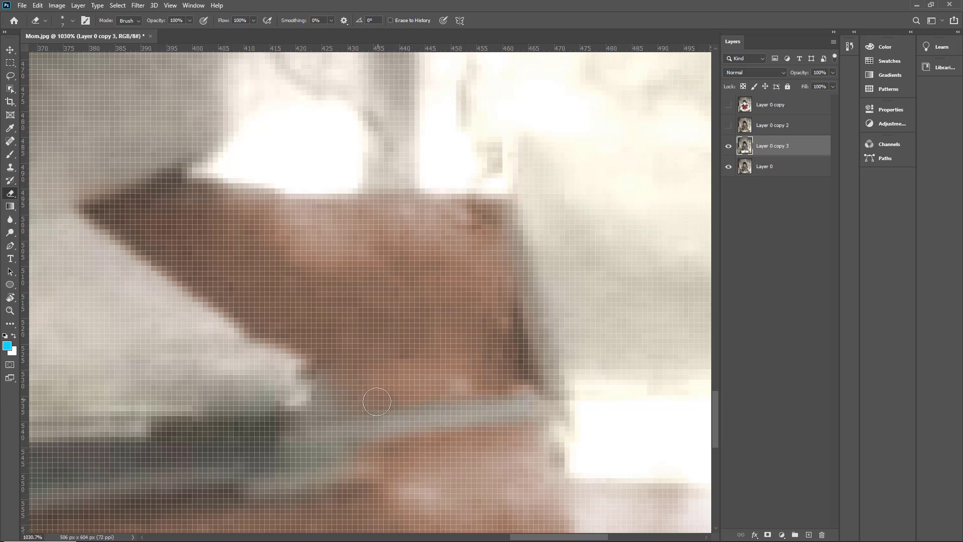
Make Layer 0 copy 2 and Layer 0 copy visible again to show all tinted layers together.
{"action": "key", "text": "ctrl+0"}
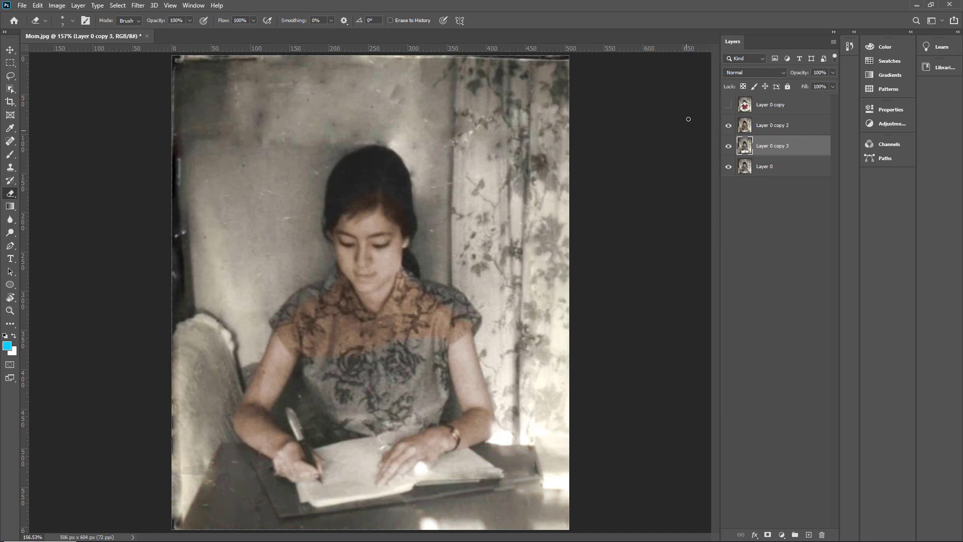
{"action": "left_click", "coordinate": [730, 105]}
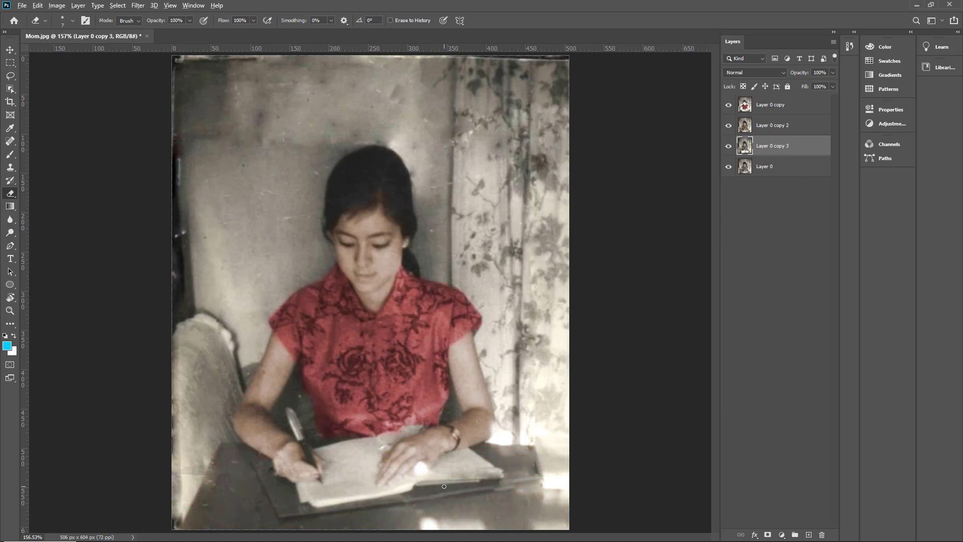
{"action": "scroll", "coordinate": [444, 486], "scroll_direction": "up", "scroll_amount": 1}
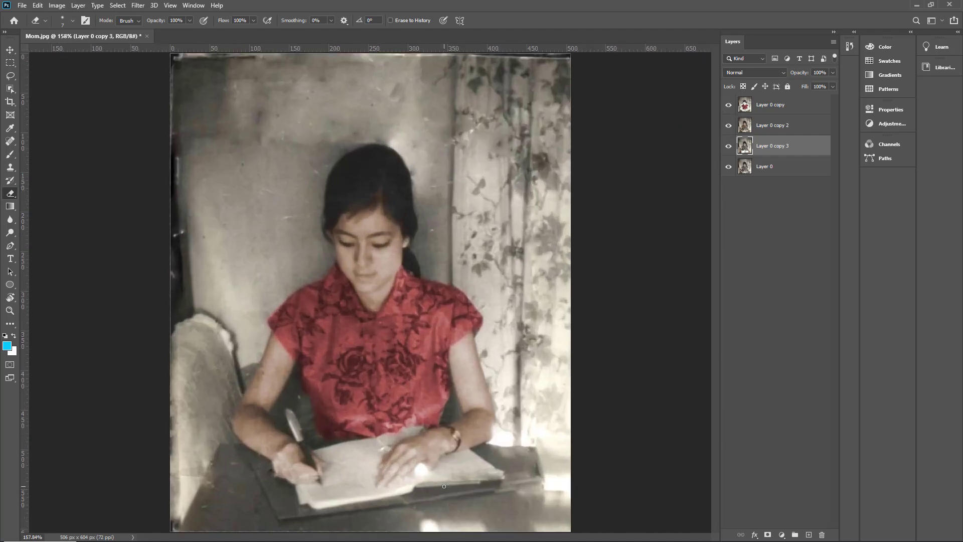
Erase the tabletop area from Layer 0 copy and Layer 0 copy 2 with a size 90 eraser to uncover the brown table.
{"action": "left_click", "coordinate": [766, 111]}
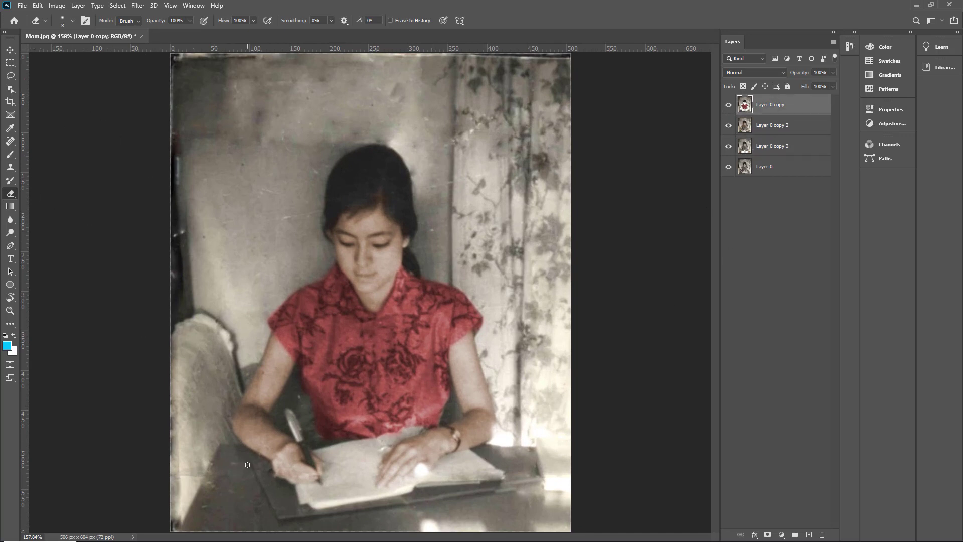
{"action": "key", "text": "bracketright"}
{"action": "key", "text": "bracketright"}
{"action": "key", "text": "bracketright"}
{"action": "left_click", "coordinate": [777, 132]}
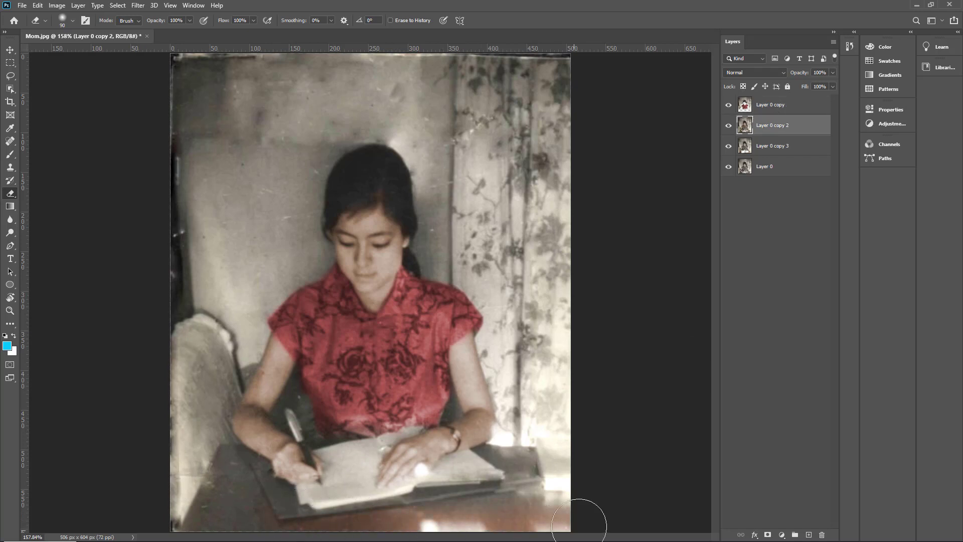
{"action": "scroll", "coordinate": [579, 524], "scroll_direction": "up", "scroll_amount": 5}
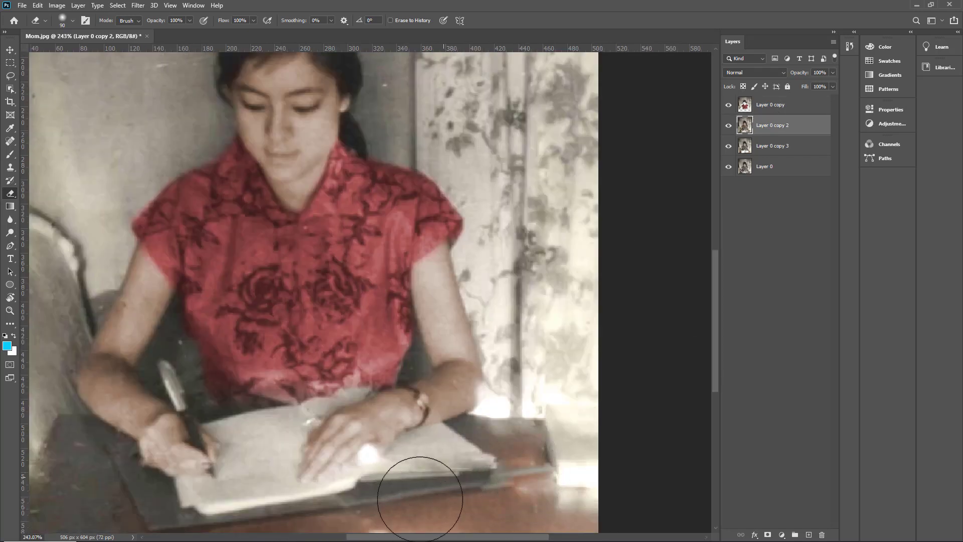
{"action": "mouse_move", "coordinate": [420, 499]}
{"action": "left_mouse_down"}
{"action": "mouse_move", "coordinate": [526, 477]}
{"action": "mouse_move", "coordinate": [542, 462]}
{"action": "left_mouse_up"}
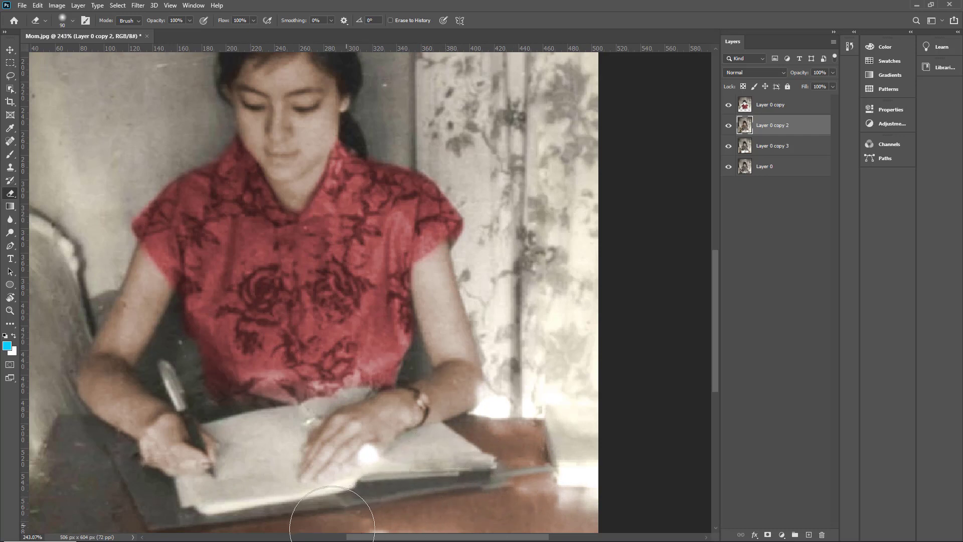
{"action": "scroll", "coordinate": [289, 505], "scroll_direction": "down", "scroll_amount": 3}
{"action": "scroll", "coordinate": [258, 503], "scroll_direction": "up", "scroll_amount": 2}
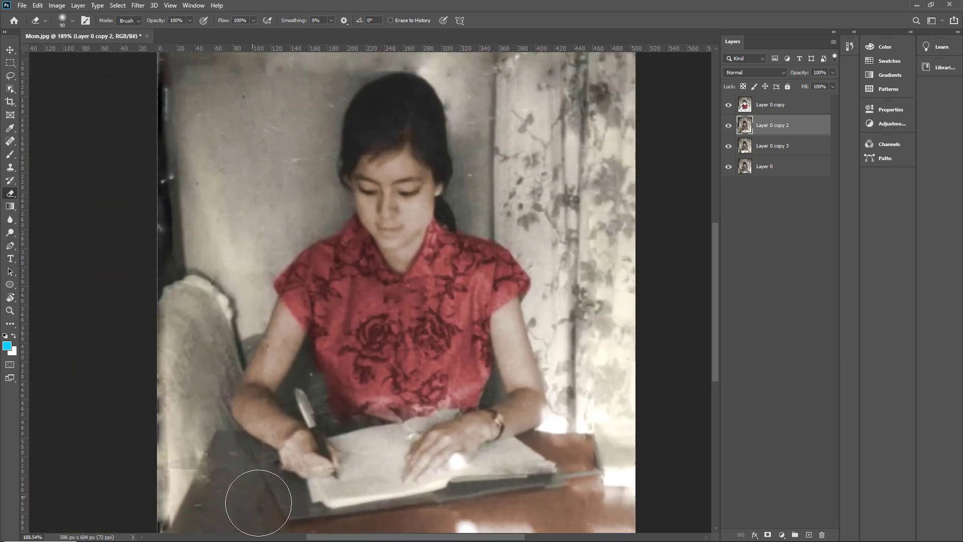
{"action": "mouse_move", "coordinate": [258, 502]}
{"action": "left_mouse_down"}
{"action": "mouse_move", "coordinate": [313, 510]}
{"action": "mouse_move", "coordinate": [213, 501]}
{"action": "mouse_move", "coordinate": [207, 521]}
{"action": "mouse_move", "coordinate": [202, 480]}
{"action": "mouse_move", "coordinate": [224, 470]}
{"action": "mouse_move", "coordinate": [216, 459]}
{"action": "mouse_move", "coordinate": [228, 490]}
{"action": "left_mouse_up"}
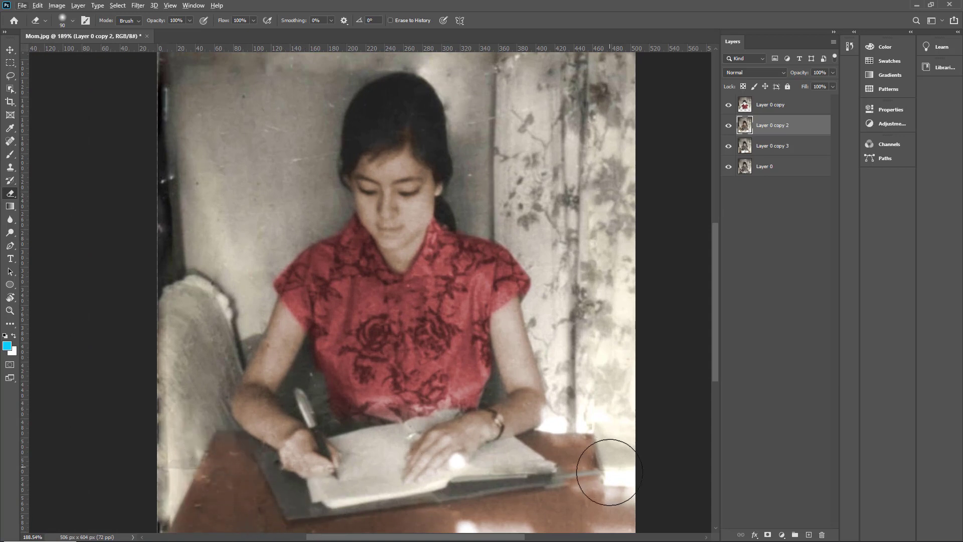
{"action": "left_click_drag", "start_coordinate": [610, 472], "coordinate": [583, 488]}
Erase the leftover brown tint of Layer 0 copy 3 along the folder's lower edge with a size 9 eraser.
{"action": "scroll", "coordinate": [365, 495], "scroll_direction": "up", "scroll_amount": 5}
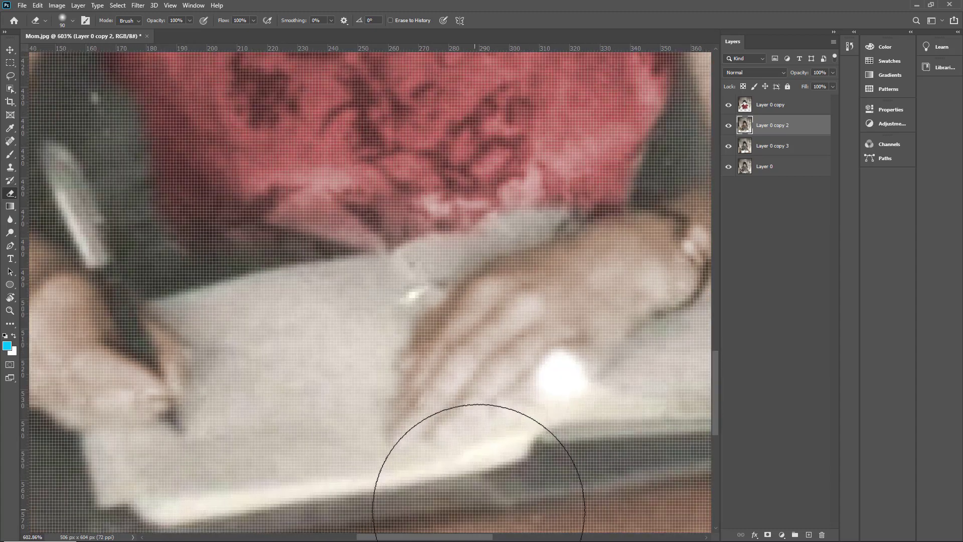
{"action": "scroll", "coordinate": [479, 510], "scroll_direction": "down", "scroll_amount": 3}
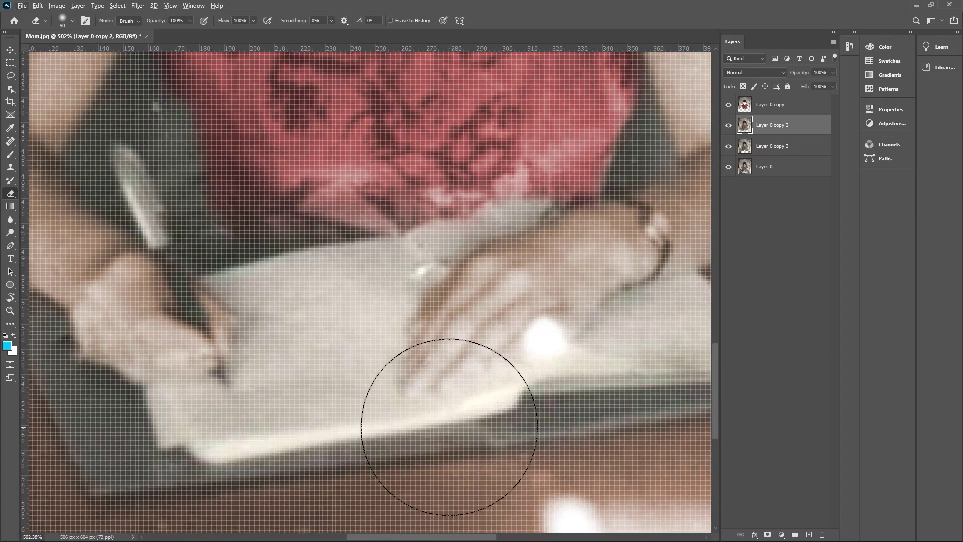
{"action": "left_click", "coordinate": [760, 156]}
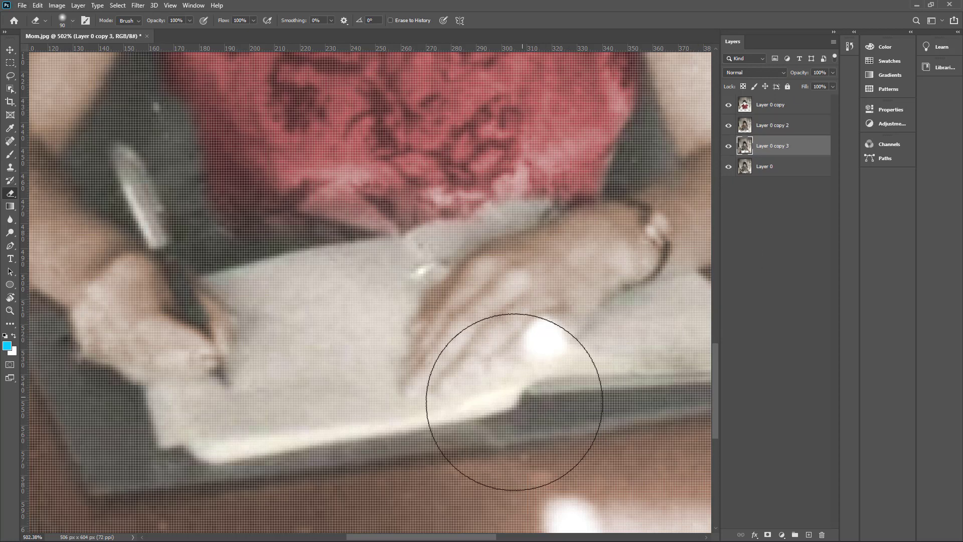
{"action": "key", "text": "bracketleft"}
{"action": "key", "text": "bracketleft"}
{"action": "key", "text": "bracketleft"}
{"action": "key", "text": "bracketleft"}
{"action": "key", "text": "bracketleft"}
{"action": "key", "text": "bracketleft"}
{"action": "key", "text": "bracketleft"}
{"action": "key", "text": "bracketleft"}
{"action": "key", "text": "bracketleft"}
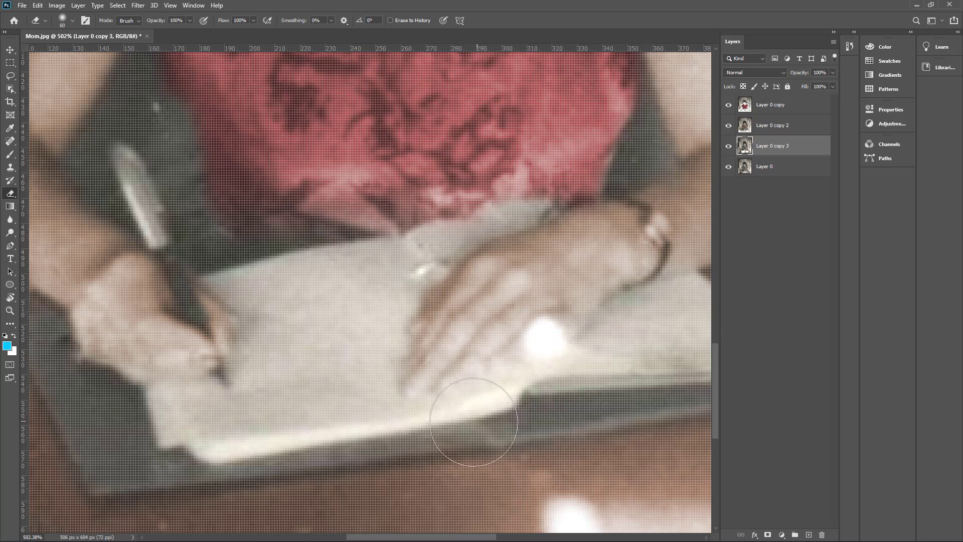
{"action": "key", "text": "ctrl+0"}
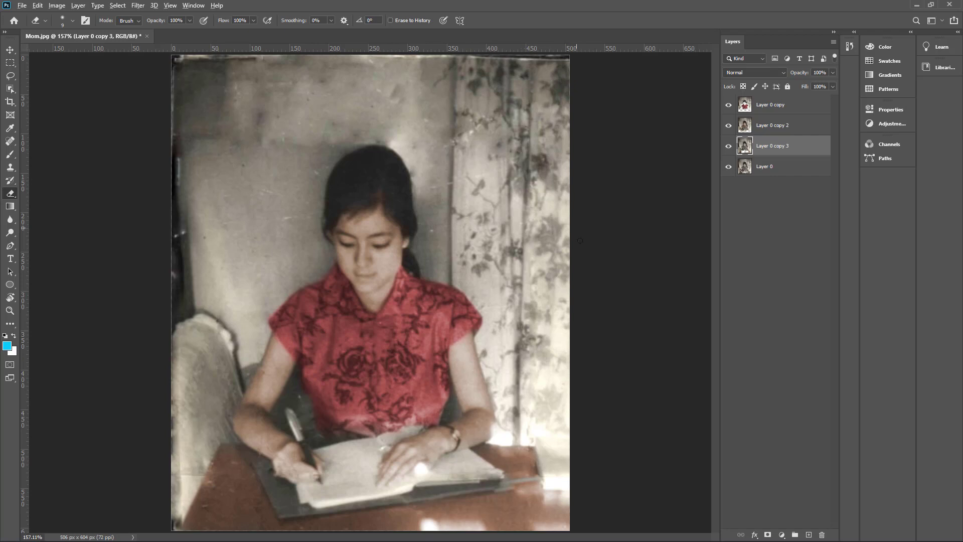
Duplicate the original Layer 0 and move the copy to the top of the layer stack.
{"action": "scroll", "coordinate": [580, 240], "scroll_direction": "up", "scroll_amount": 1}
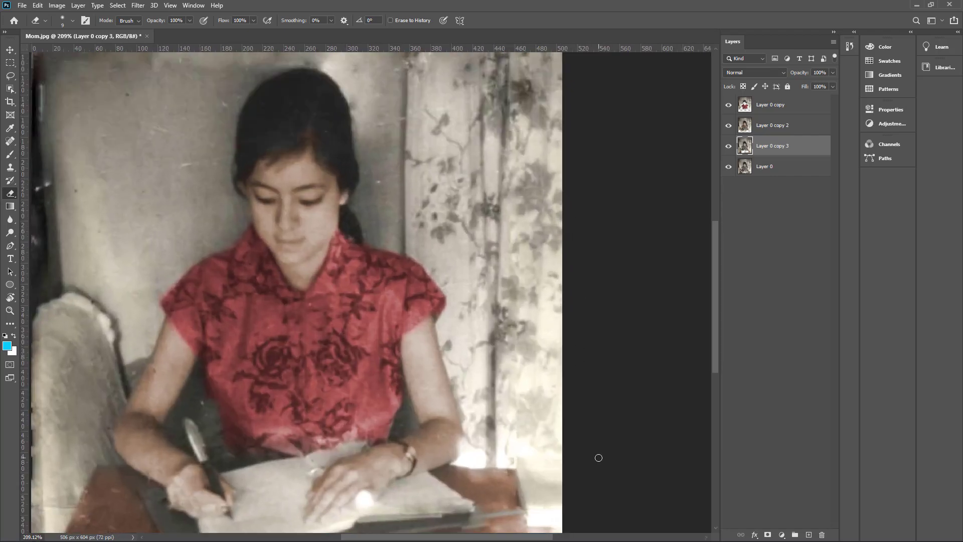
{"action": "scroll", "coordinate": [597, 456], "scroll_direction": "down", "scroll_amount": 2}
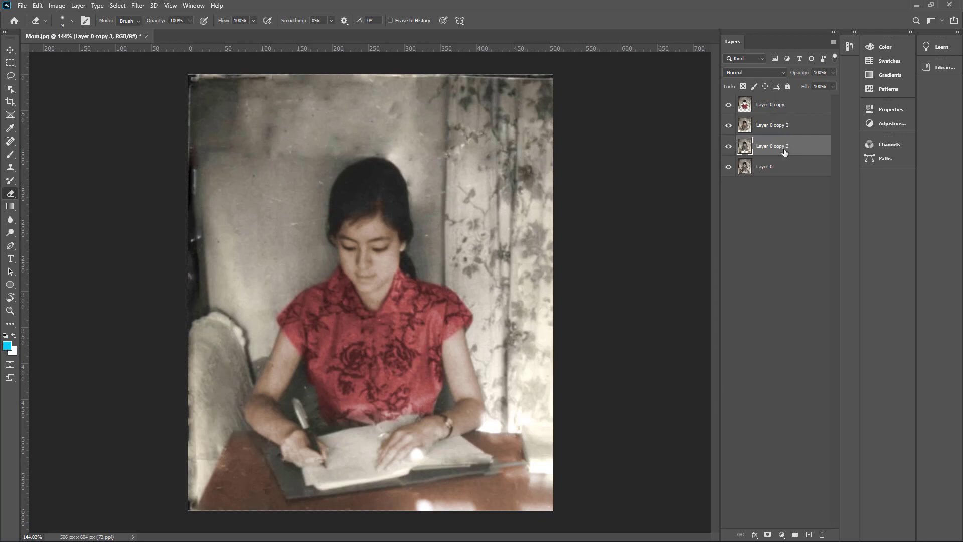
{"action": "right_click", "coordinate": [785, 148]}
{"action": "left_click", "coordinate": [773, 167]}
{"action": "left_click", "coordinate": [749, 172]}
{"action": "right_click", "coordinate": [759, 166]}
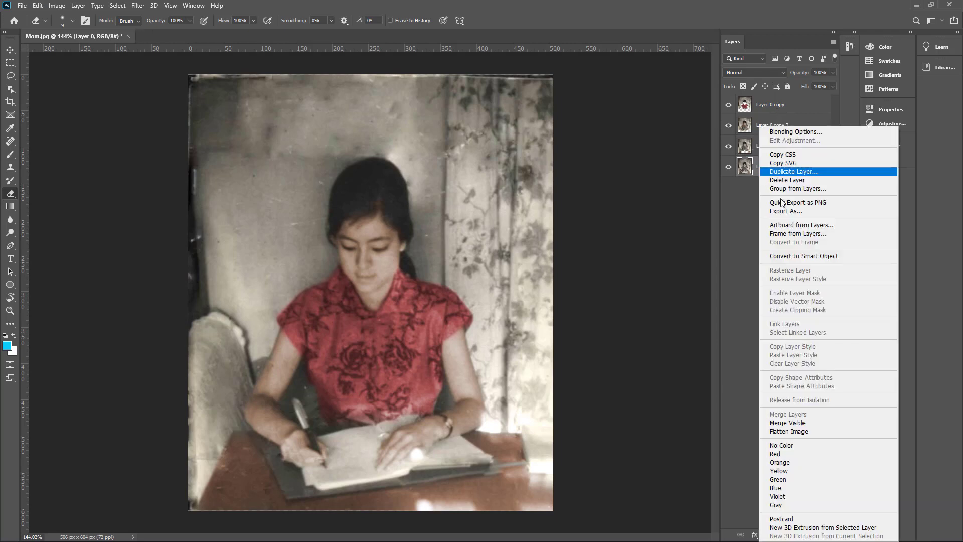
{"action": "left_click", "coordinate": [788, 171]}
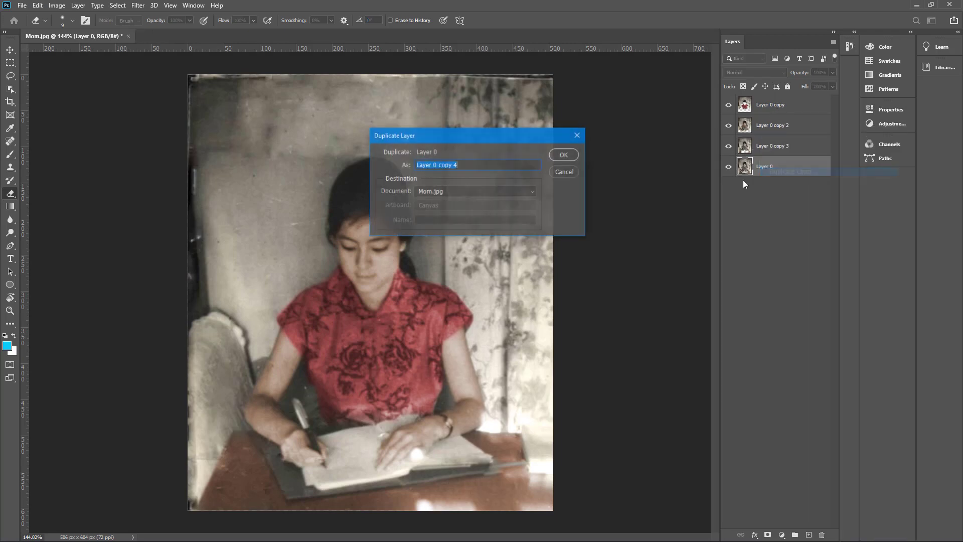
{"action": "left_click", "coordinate": [564, 155]}
{"action": "left_click_drag", "start_coordinate": [750, 166], "coordinate": [756, 100]}
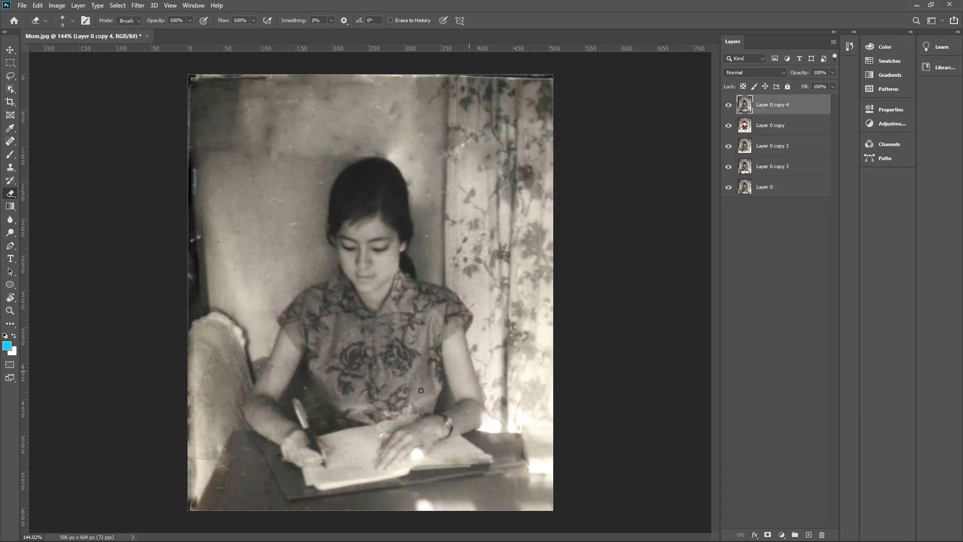
Colorize the top layer copy olive yellow using Hue/Saturation with hue about 53 and saturation 25.
{"action": "scroll", "coordinate": [402, 243], "scroll_direction": "up", "scroll_amount": 1}
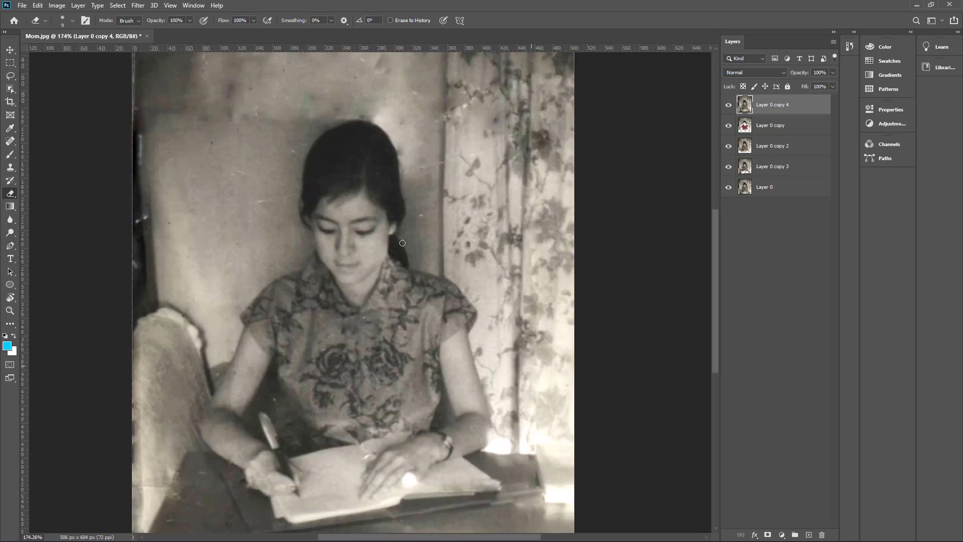
{"action": "left_click", "coordinate": [54, 7]}
{"action": "mouse_move", "coordinate": [80, 31]}
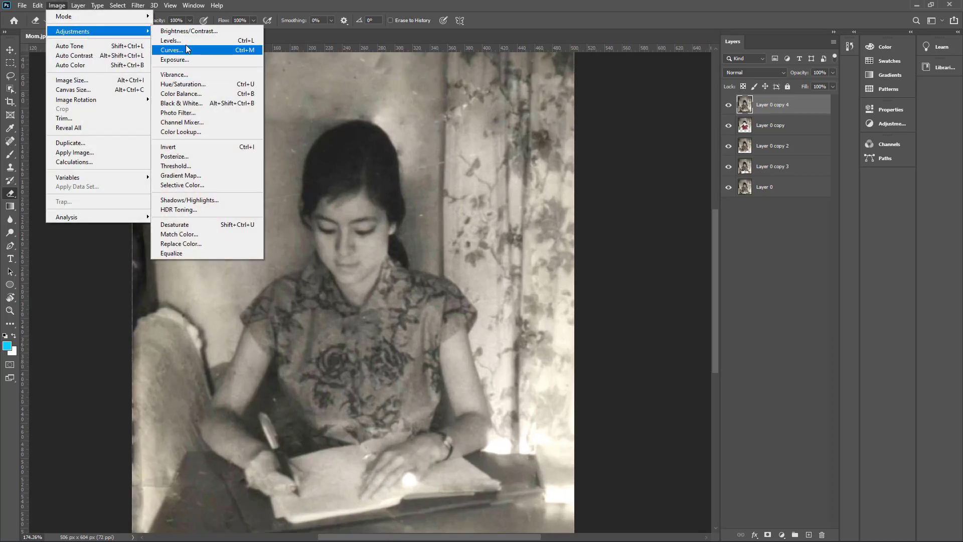
{"action": "left_click", "coordinate": [183, 84]}
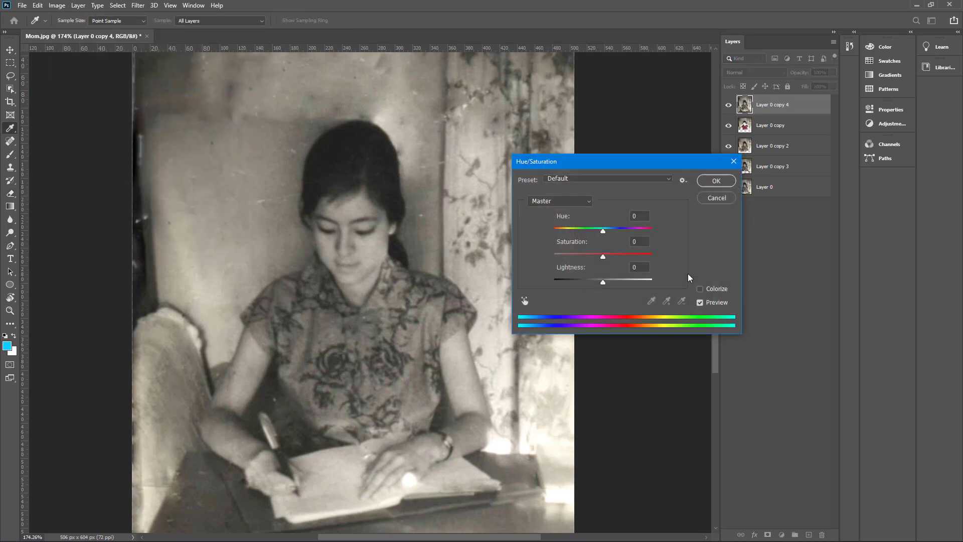
{"action": "left_click", "coordinate": [700, 290]}
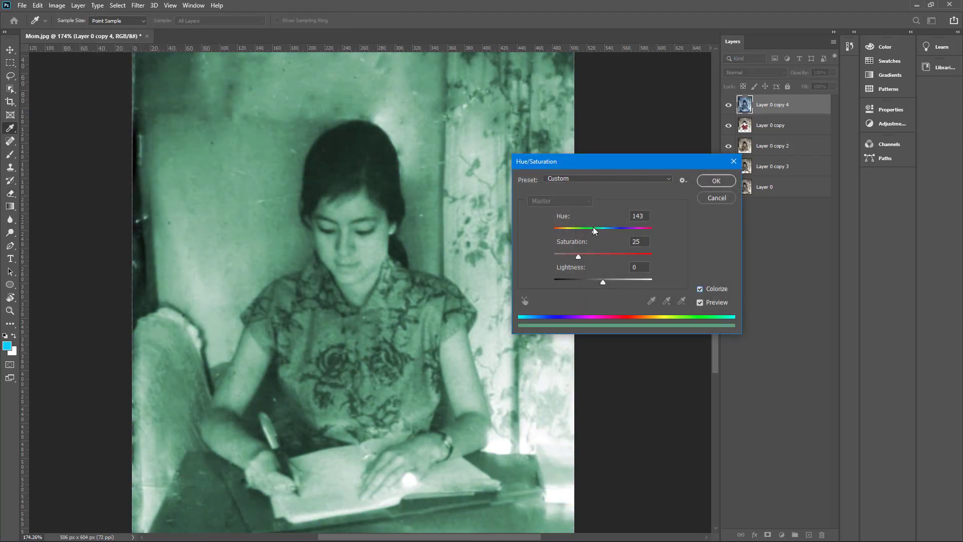
{"action": "left_click_drag", "start_coordinate": [594, 229], "coordinate": [567, 229]}
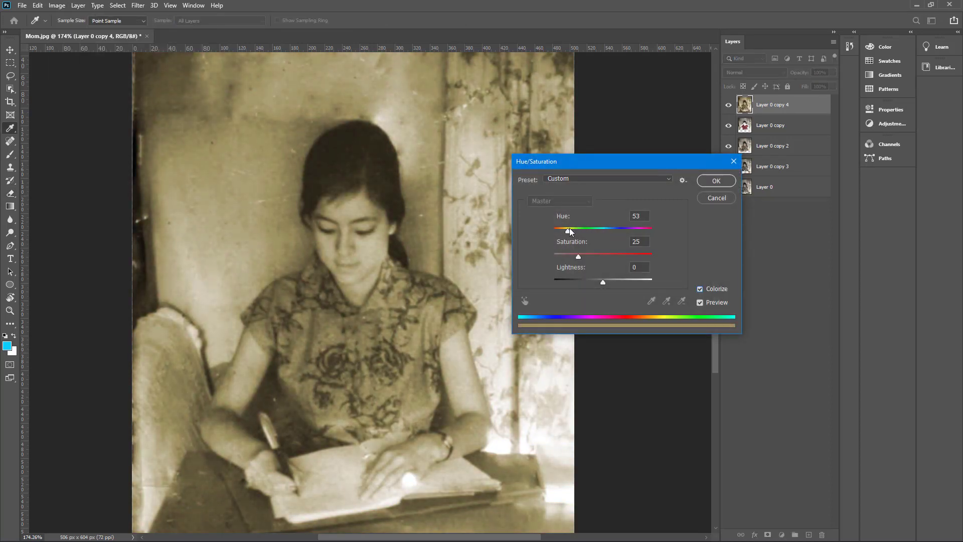
{"action": "left_click", "coordinate": [716, 180]}
Erase the olive tint over the wall, chair and left part of the woman and table with a size 250 soft eraser.
{"action": "key", "text": "e"}
{"action": "scroll", "coordinate": [455, 160], "scroll_direction": "down", "scroll_amount": 2}
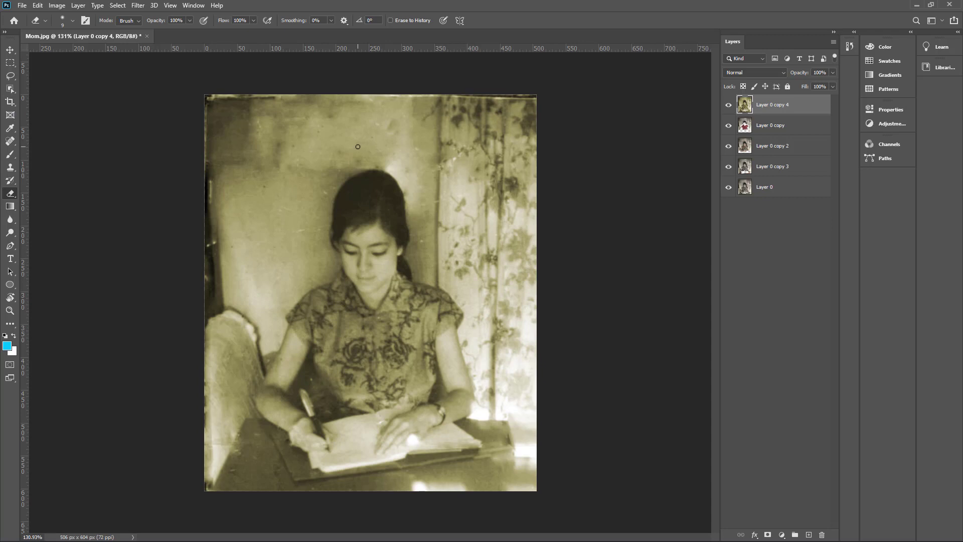
{"action": "key", "text": "bracketright"}
{"action": "key", "text": "bracketright"}
{"action": "key", "text": "bracketright"}
{"action": "key", "text": "bracketright"}
{"action": "key", "text": "bracketright"}
{"action": "key", "text": "bracketright"}
{"action": "key", "text": "bracketright"}
{"action": "key", "text": "bracketright"}
{"action": "key", "text": "bracketright"}
{"action": "key", "text": "bracketright"}
{"action": "mouse_move", "coordinate": [256, 132]}
{"action": "left_mouse_down"}
{"action": "mouse_move", "coordinate": [249, 236]}
{"action": "mouse_move", "coordinate": [275, 490]}
{"action": "mouse_move", "coordinate": [351, 326]}
{"action": "mouse_move", "coordinate": [334, 146]}
{"action": "mouse_move", "coordinate": [316, 399]}
{"action": "mouse_move", "coordinate": [351, 456]}
{"action": "mouse_move", "coordinate": [400, 503]}
{"action": "mouse_move", "coordinate": [507, 480]}
{"action": "left_mouse_up"}
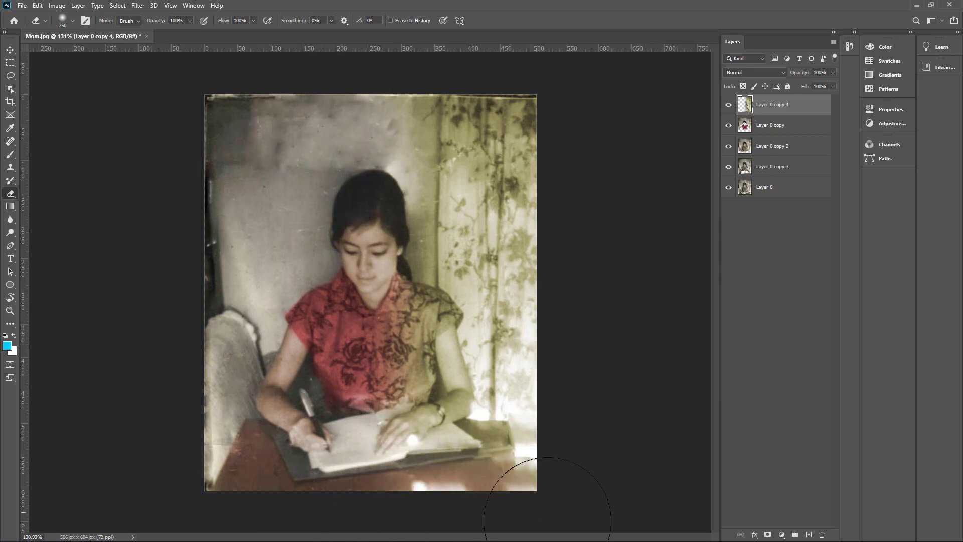
Set the eraser hardness to 95% and erase the olive tint over the wall, woman and table at size 250.
{"action": "right_click", "coordinate": [333, 321]}
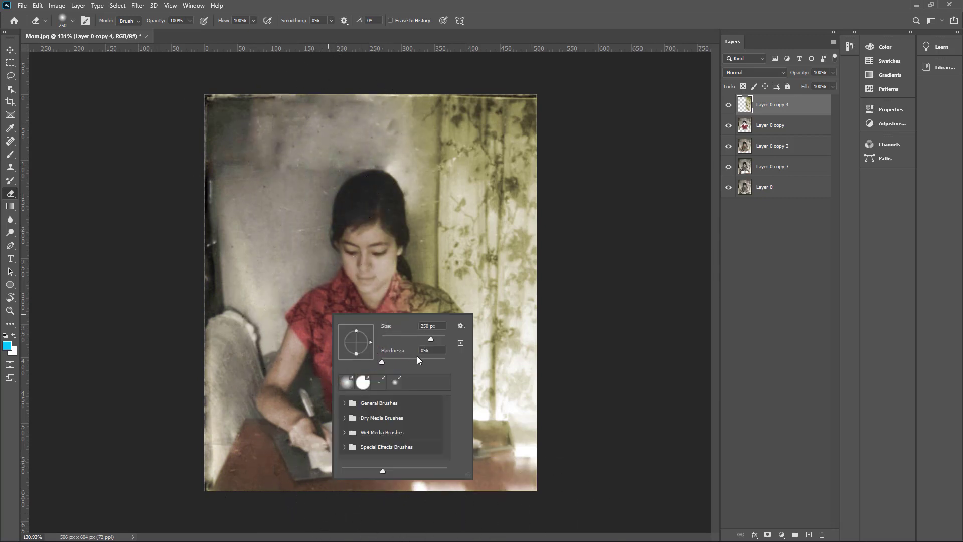
{"action": "left_click_drag", "start_coordinate": [442, 361], "coordinate": [442, 361]}
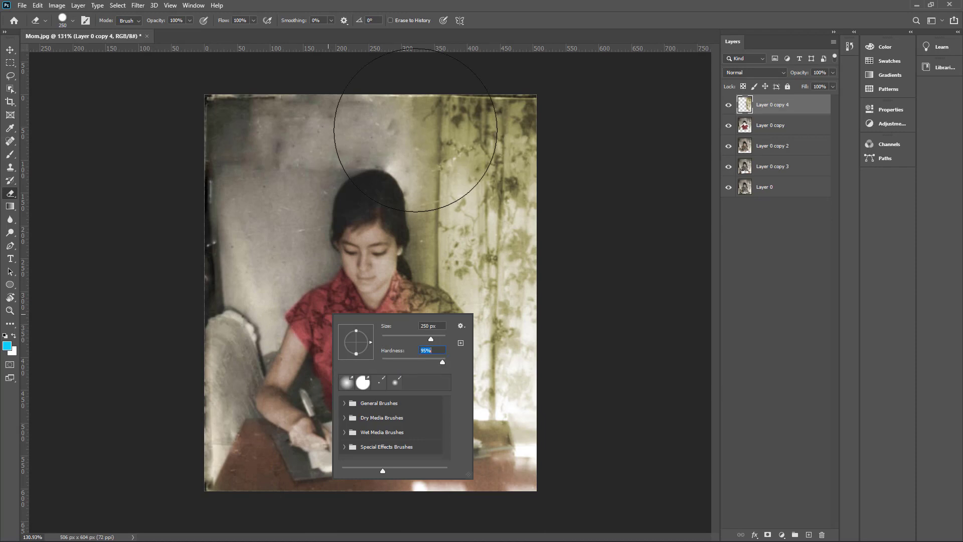
{"action": "mouse_move", "coordinate": [355, 115]}
{"action": "left_mouse_down"}
{"action": "mouse_move", "coordinate": [357, 147]}
{"action": "mouse_move", "coordinate": [350, 141]}
{"action": "left_mouse_up"}
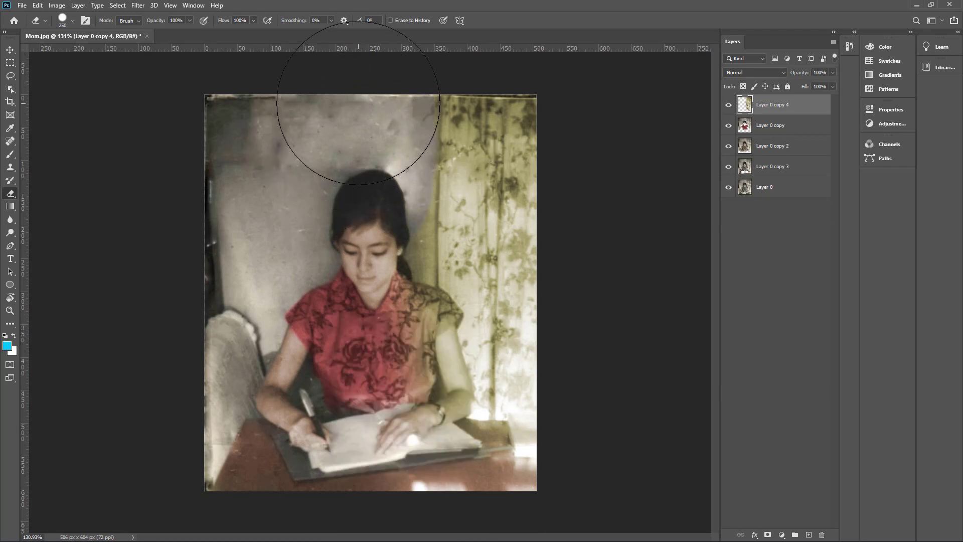
{"action": "left_click_drag", "start_coordinate": [357, 200], "coordinate": [354, 279]}
{"action": "mouse_move", "coordinate": [355, 317]}
{"action": "left_mouse_down"}
{"action": "mouse_move", "coordinate": [364, 388]}
{"action": "mouse_move", "coordinate": [376, 382]}
{"action": "left_mouse_up"}
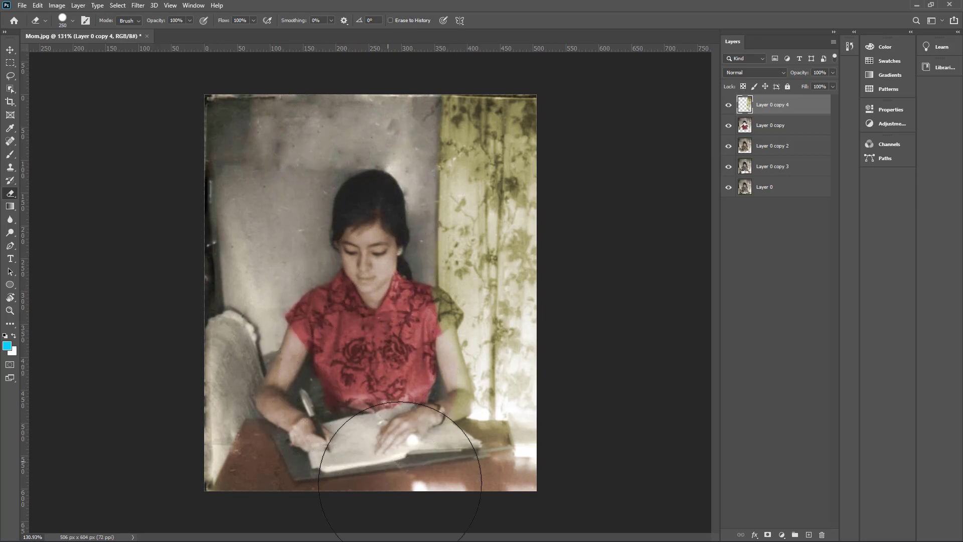
{"action": "left_click_drag", "start_coordinate": [489, 512], "coordinate": [486, 500]}
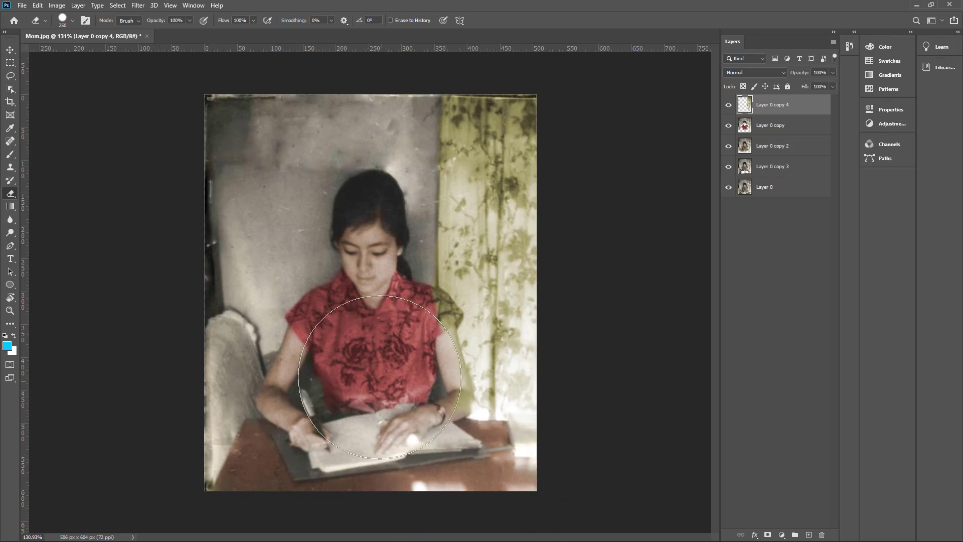
Erase the olive tint over the upper arm and sleeve beside the curtain with a size 60 eraser.
{"action": "key", "text": "bracketright"}
{"action": "key", "text": "bracketright"}
{"action": "key", "text": "bracketright"}
{"action": "key", "text": "bracketleft"}
{"action": "key", "text": "bracketleft"}
{"action": "key", "text": "bracketleft"}
{"action": "key", "text": "bracketleft"}
{"action": "key", "text": "bracketleft"}
{"action": "key", "text": "bracketleft"}
{"action": "key", "text": "bracketleft"}
{"action": "key", "text": "bracketleft"}
{"action": "key", "text": "bracketleft"}
{"action": "key", "text": "bracketleft"}
{"action": "key", "text": "bracketleft"}
{"action": "key", "text": "bracketleft"}
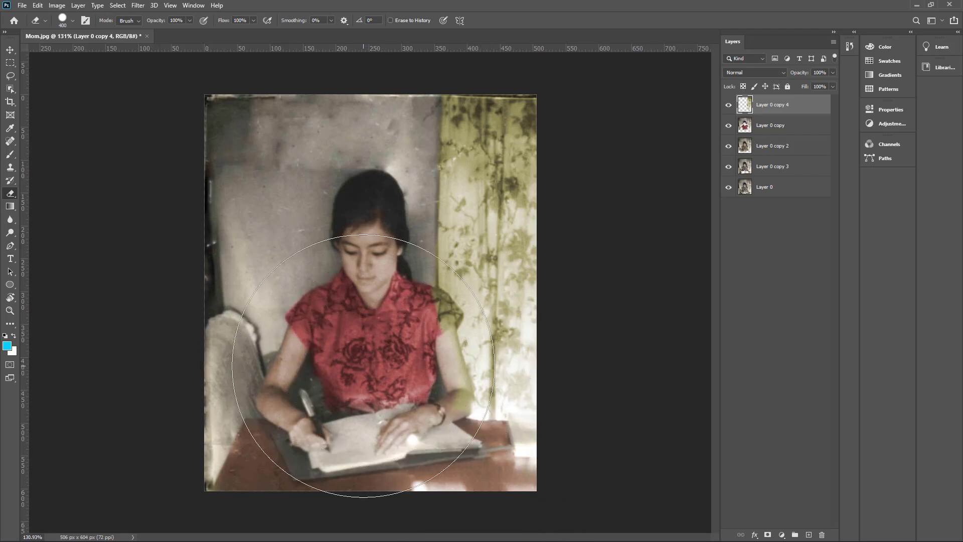
{"action": "scroll", "coordinate": [477, 394], "scroll_direction": "up", "scroll_amount": 5}
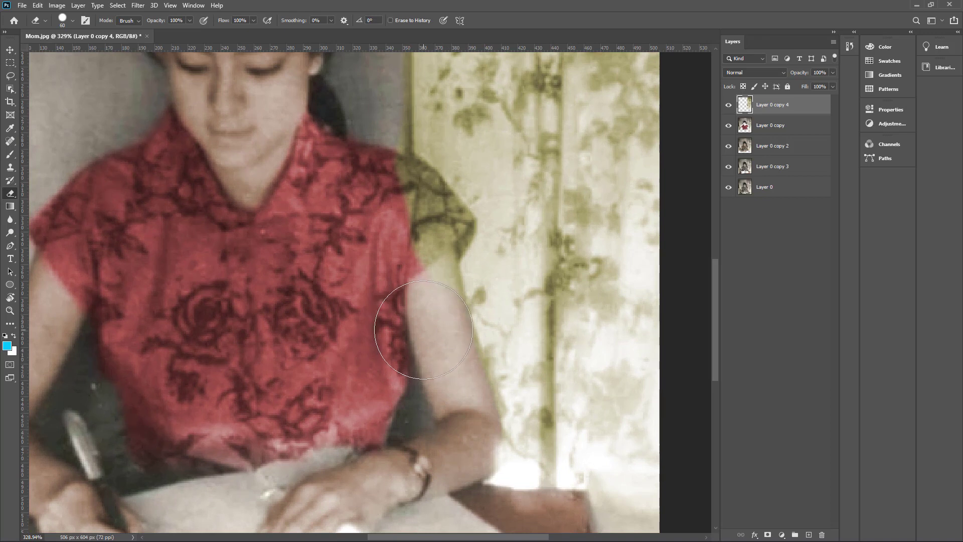
{"action": "left_click_drag", "start_coordinate": [405, 285], "coordinate": [405, 244]}
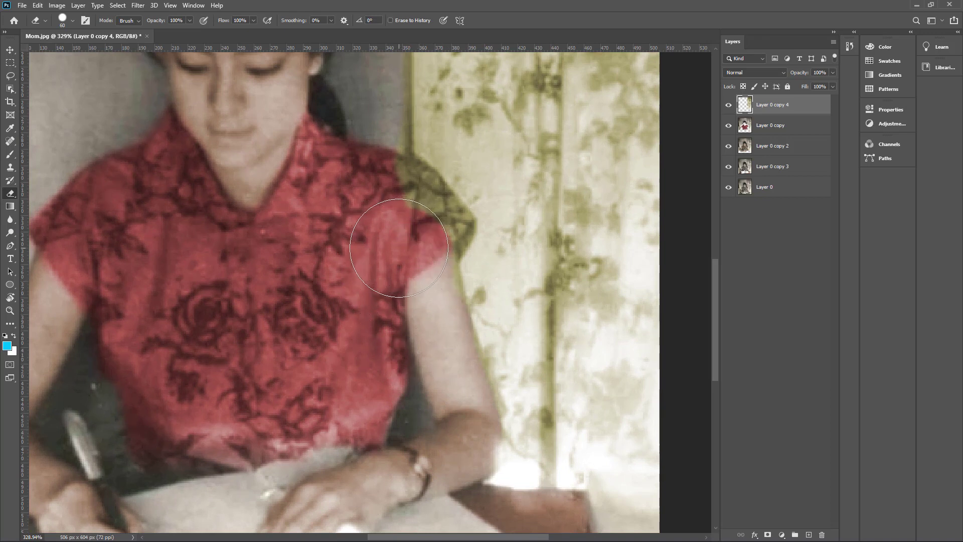
Erase the remaining olive tint along the shoulder and sleeve edge, reducing the eraser to size 20.
{"action": "key", "text": "bracketright"}
{"action": "key", "text": "bracketleft"}
{"action": "key", "text": "bracketleft"}
{"action": "key", "text": "bracketleft"}
{"action": "key", "text": "bracketleft"}
{"action": "mouse_move", "coordinate": [420, 247]}
{"action": "left_mouse_down"}
{"action": "mouse_move", "coordinate": [459, 225]}
{"action": "mouse_move", "coordinate": [452, 244]}
{"action": "mouse_move", "coordinate": [418, 195]}
{"action": "left_mouse_up"}
{"action": "key", "text": "bracketleft"}
{"action": "key", "text": "bracketleft"}
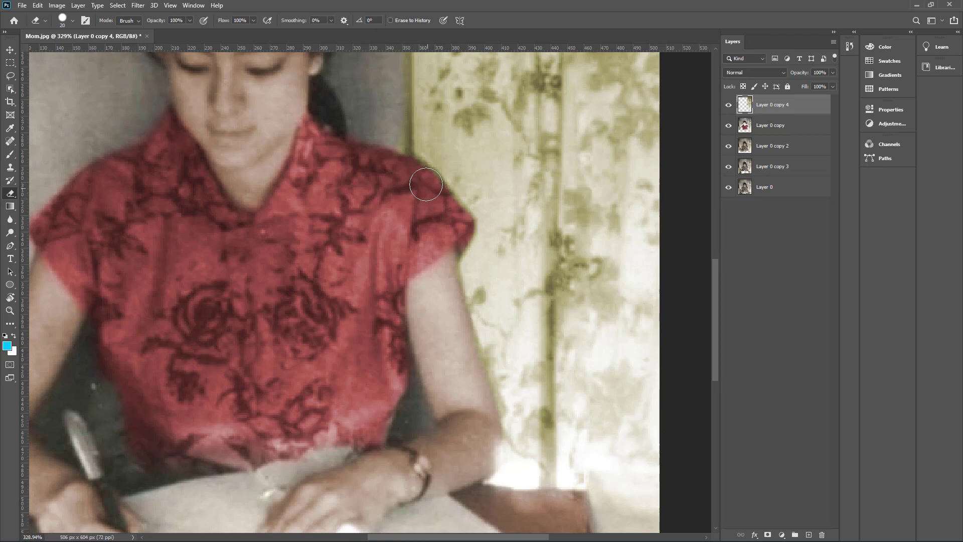
{"action": "scroll", "coordinate": [422, 178], "scroll_direction": "down", "scroll_amount": 3}
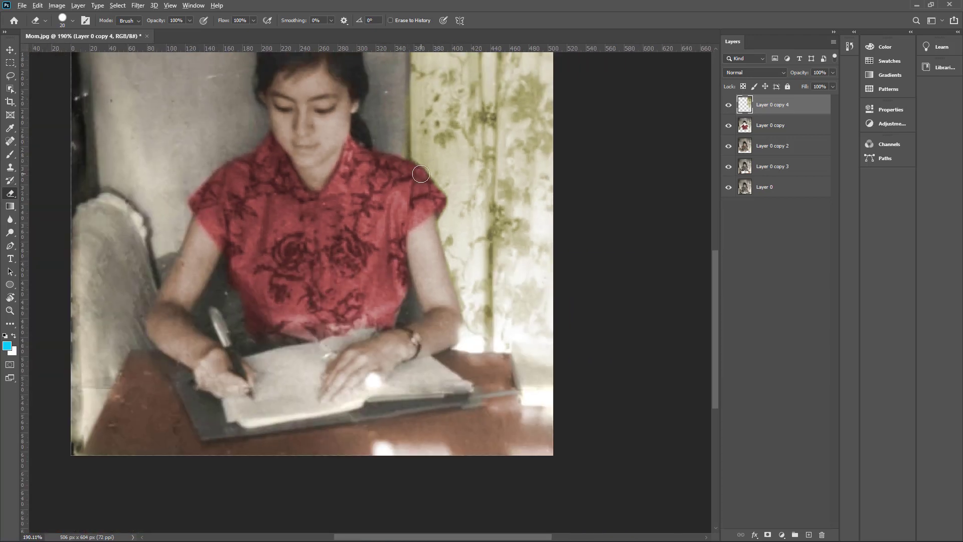
{"action": "scroll", "coordinate": [420, 174], "scroll_direction": "down", "scroll_amount": 2}
{"action": "scroll", "coordinate": [418, 271], "scroll_direction": "up", "scroll_amount": 1}
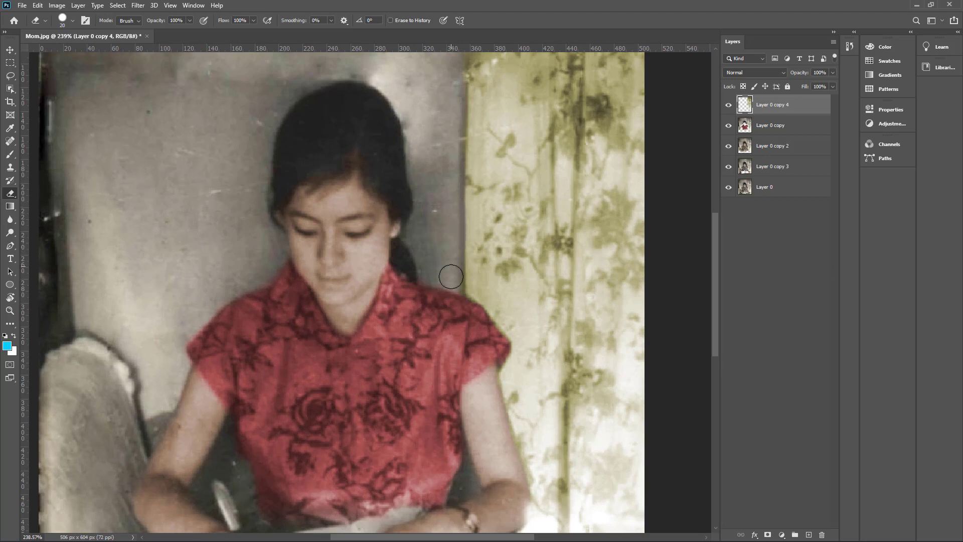
{"action": "scroll", "coordinate": [431, 131], "scroll_direction": "down", "scroll_amount": 5}
{"action": "scroll", "coordinate": [419, 173], "scroll_direction": "up", "scroll_amount": 3}
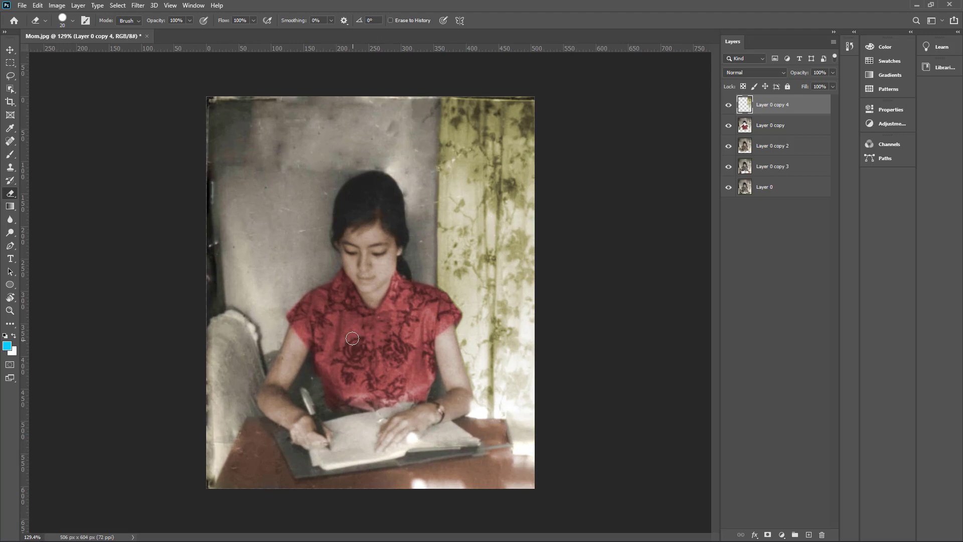
Duplicate the original Layer 0 and place the new copy above Layer 0 copy 4.
{"action": "left_click", "coordinate": [770, 190]}
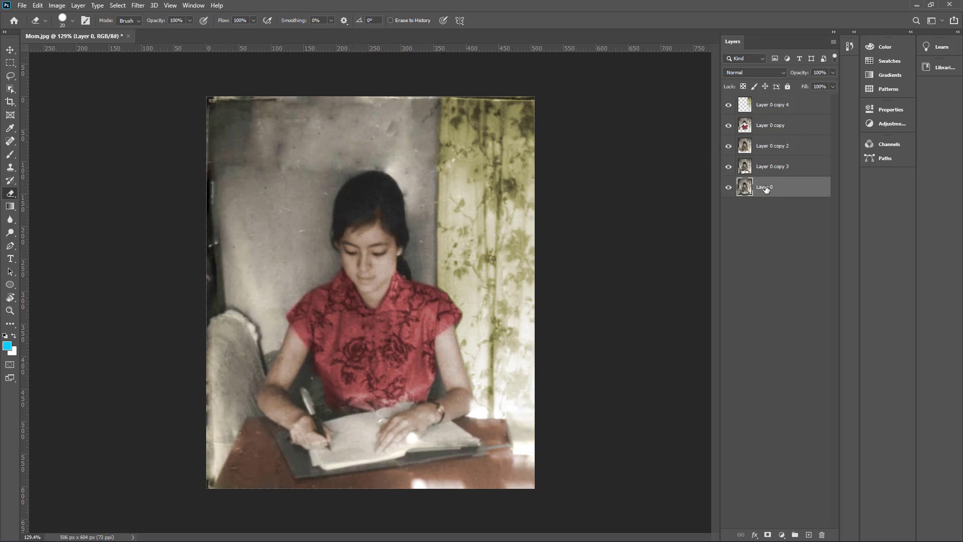
{"action": "right_click", "coordinate": [767, 190]}
{"action": "left_click", "coordinate": [797, 174]}
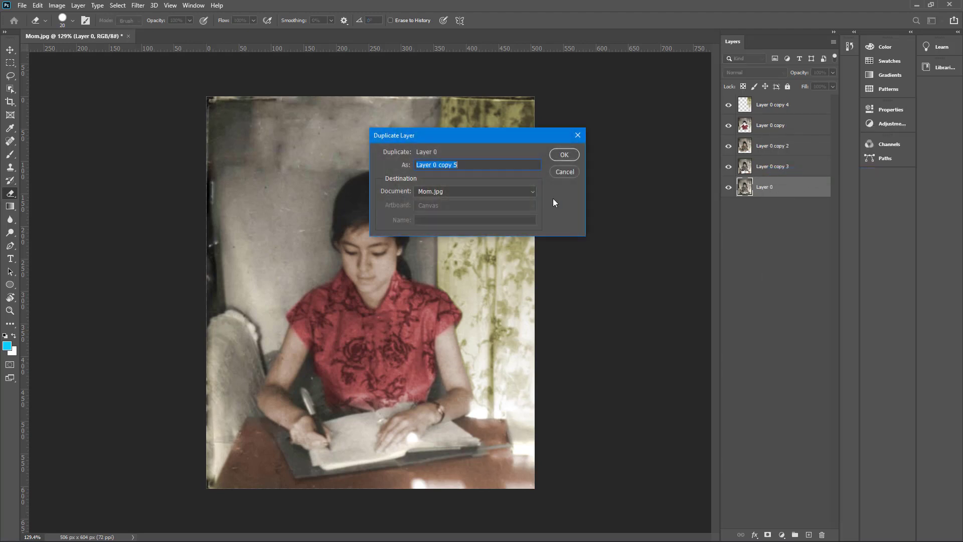
{"action": "left_click", "coordinate": [575, 157]}
{"action": "left_click_drag", "start_coordinate": [792, 196], "coordinate": [783, 100]}
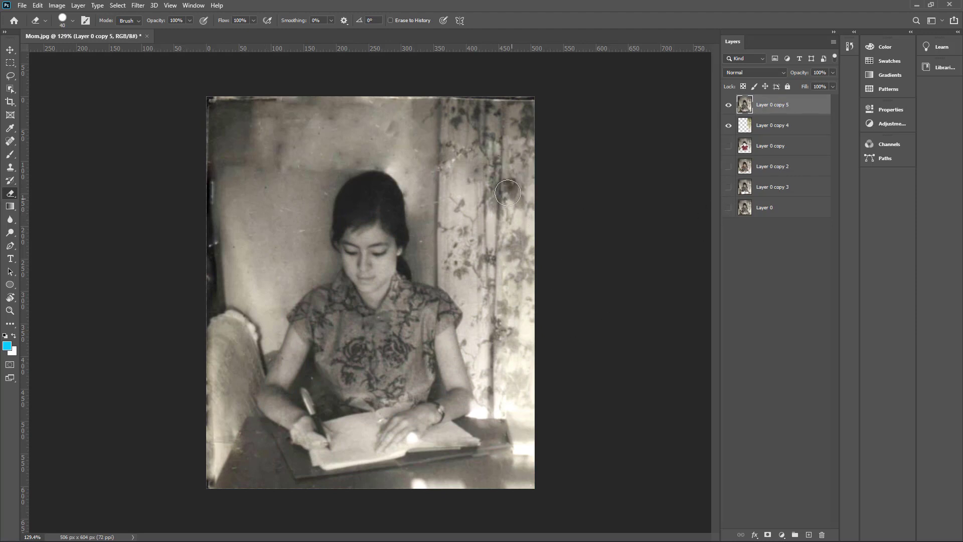
Erase the curtain, chair, table and lower body from Layer 0 copy 5 at size 150, and hide Layer 0 copy 4.
{"action": "key", "text": "bracketright"}
{"action": "key", "text": "bracketright"}
{"action": "key", "text": "bracketright"}
{"action": "key", "text": "bracketright"}
{"action": "key", "text": "bracketright"}
{"action": "key", "text": "bracketright"}
{"action": "left_click_drag", "start_coordinate": [495, 108], "coordinate": [502, 191]}
{"action": "mouse_move", "coordinate": [501, 256]}
{"action": "left_mouse_down"}
{"action": "mouse_move", "coordinate": [462, 452]}
{"action": "mouse_move", "coordinate": [529, 472]}
{"action": "mouse_move", "coordinate": [258, 507]}
{"action": "mouse_move", "coordinate": [211, 417]}
{"action": "mouse_move", "coordinate": [201, 372]}
{"action": "mouse_move", "coordinate": [209, 359]}
{"action": "mouse_move", "coordinate": [213, 405]}
{"action": "mouse_move", "coordinate": [254, 452]}
{"action": "mouse_move", "coordinate": [321, 418]}
{"action": "mouse_move", "coordinate": [370, 354]}
{"action": "mouse_move", "coordinate": [398, 383]}
{"action": "mouse_move", "coordinate": [356, 355]}
{"action": "mouse_move", "coordinate": [366, 303]}
{"action": "left_mouse_up"}
{"action": "left_click", "coordinate": [728, 126]}
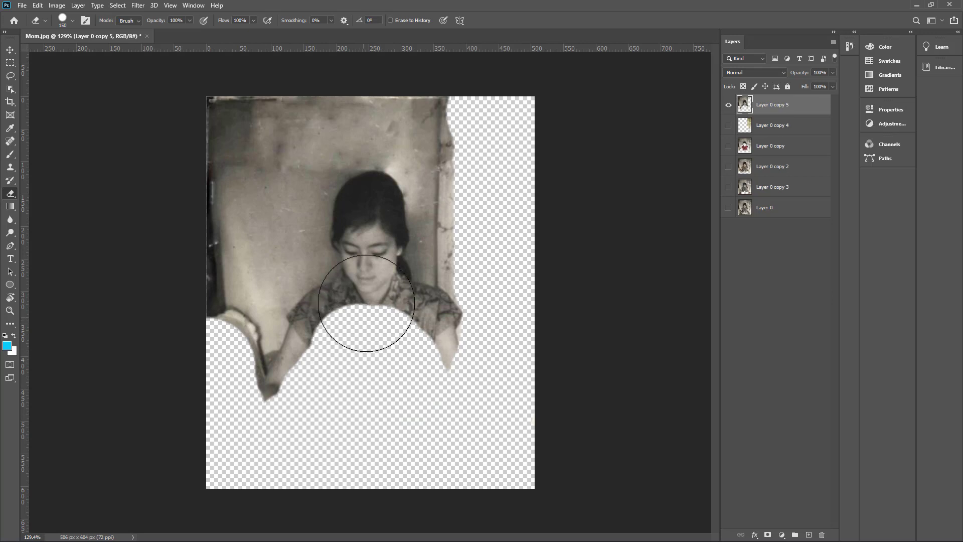
Erase the face, neck and inner hair from Layer 0 copy 5 at size 40, and show all hidden layers again.
{"action": "key", "text": "bracketleft"}
{"action": "key", "text": "bracketleft"}
{"action": "key", "text": "bracketleft"}
{"action": "key", "text": "bracketleft"}
{"action": "key", "text": "bracketleft"}
{"action": "key", "text": "bracketleft"}
{"action": "key", "text": "bracketleft"}
{"action": "key", "text": "bracketleft"}
{"action": "mouse_move", "coordinate": [368, 217]}
{"action": "left_mouse_down"}
{"action": "mouse_move", "coordinate": [377, 318]}
{"action": "mouse_move", "coordinate": [364, 235]}
{"action": "mouse_move", "coordinate": [368, 274]}
{"action": "mouse_move", "coordinate": [337, 336]}
{"action": "mouse_move", "coordinate": [391, 325]}
{"action": "mouse_move", "coordinate": [367, 204]}
{"action": "mouse_move", "coordinate": [356, 226]}
{"action": "left_mouse_up"}
{"action": "left_click", "coordinate": [728, 125]}
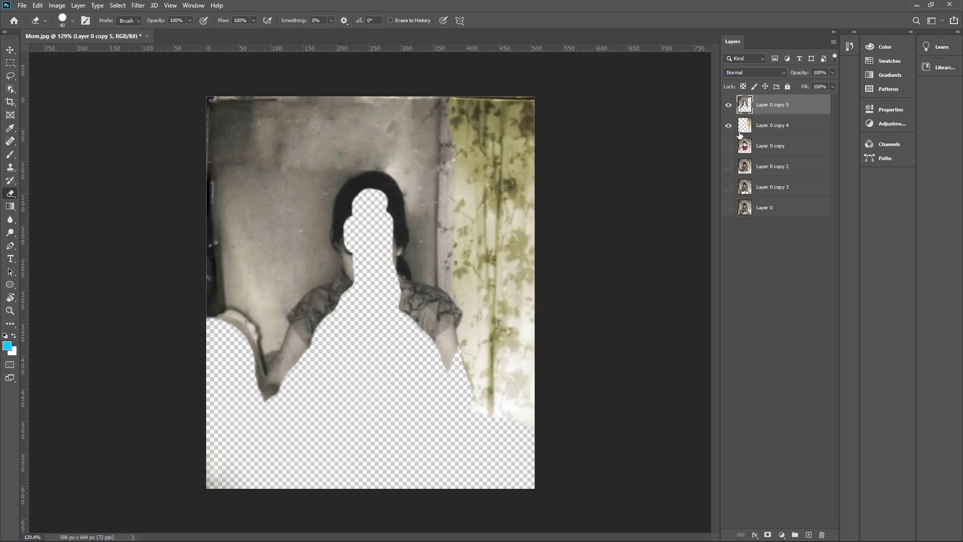
{"action": "left_click_drag", "start_coordinate": [730, 165], "coordinate": [728, 208]}
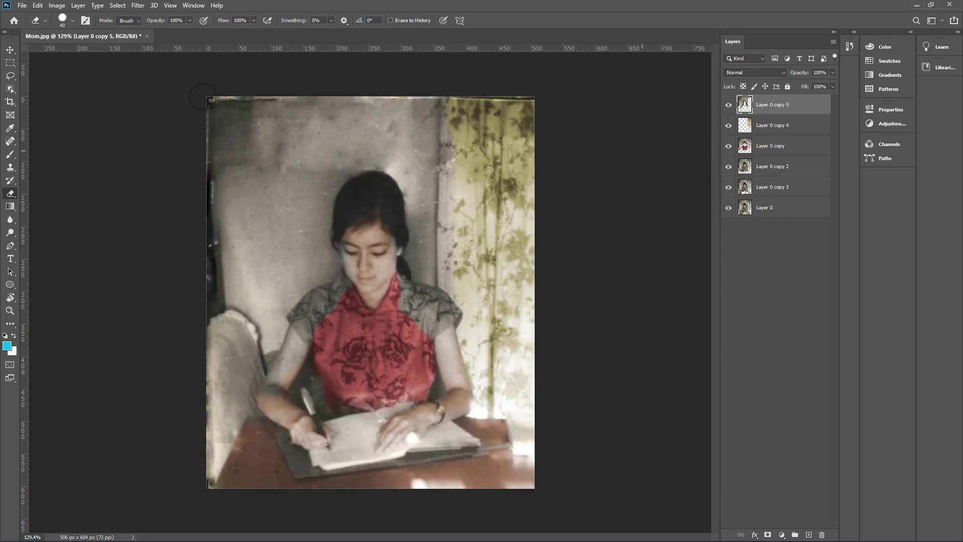
Colorize Layer 0 copy 5 reddish brown using Hue/Saturation with hue 17 and saturation 25.
{"action": "left_click", "coordinate": [57, 5]}
{"action": "mouse_move", "coordinate": [81, 31]}
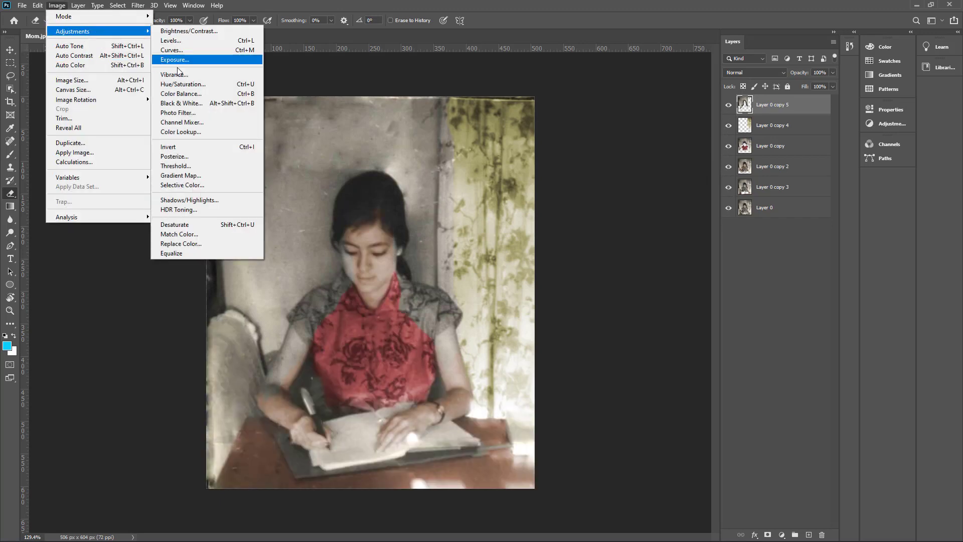
{"action": "left_click", "coordinate": [236, 84]}
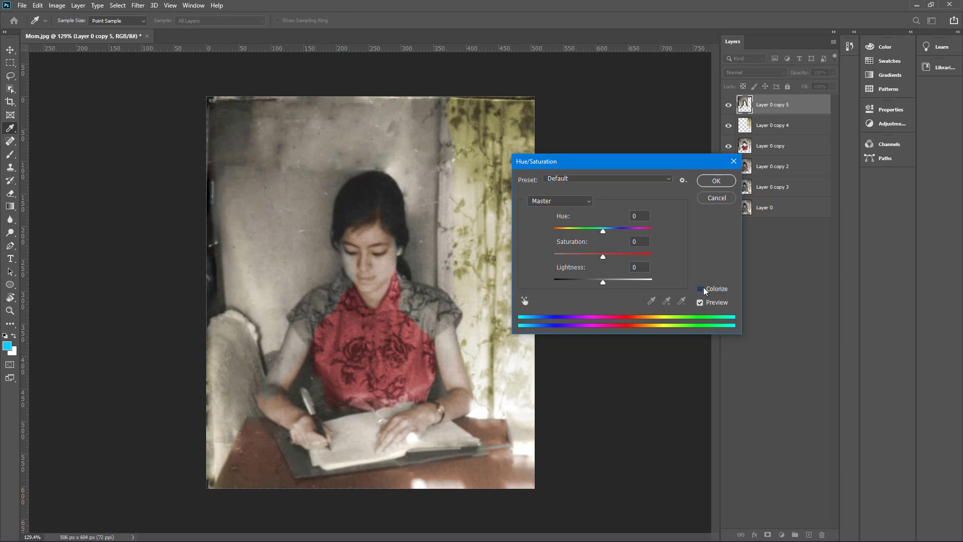
{"action": "left_click", "coordinate": [700, 289]}
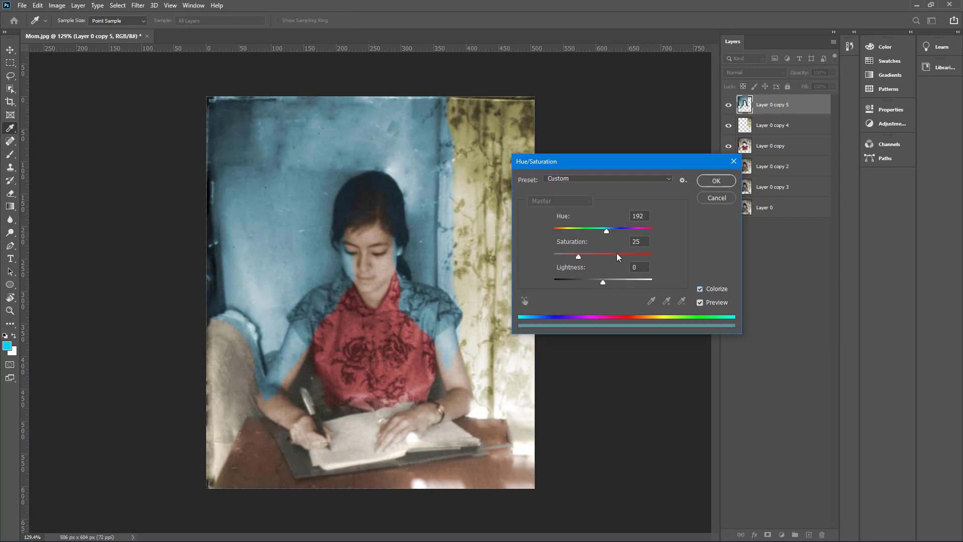
{"action": "left_click_drag", "start_coordinate": [606, 232], "coordinate": [559, 246]}
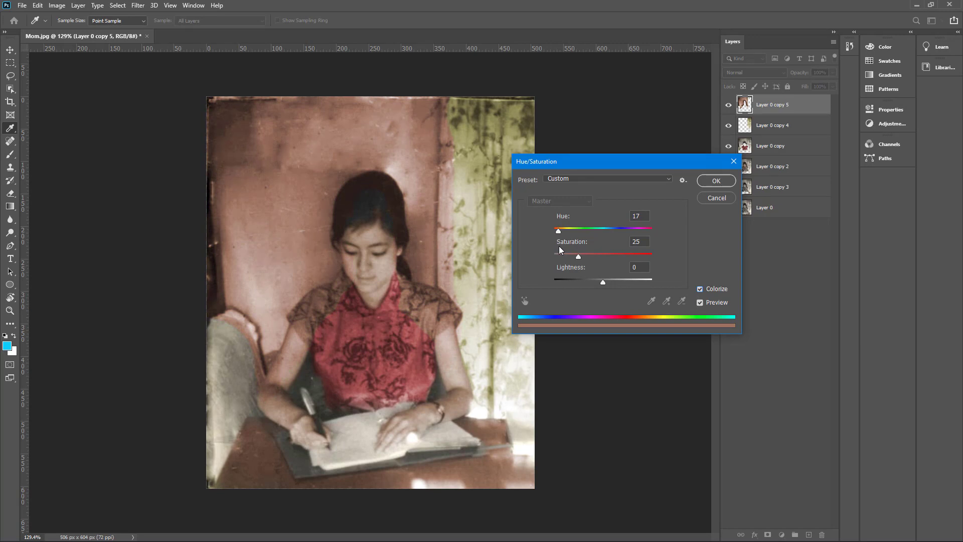
{"action": "left_click", "coordinate": [715, 182]}
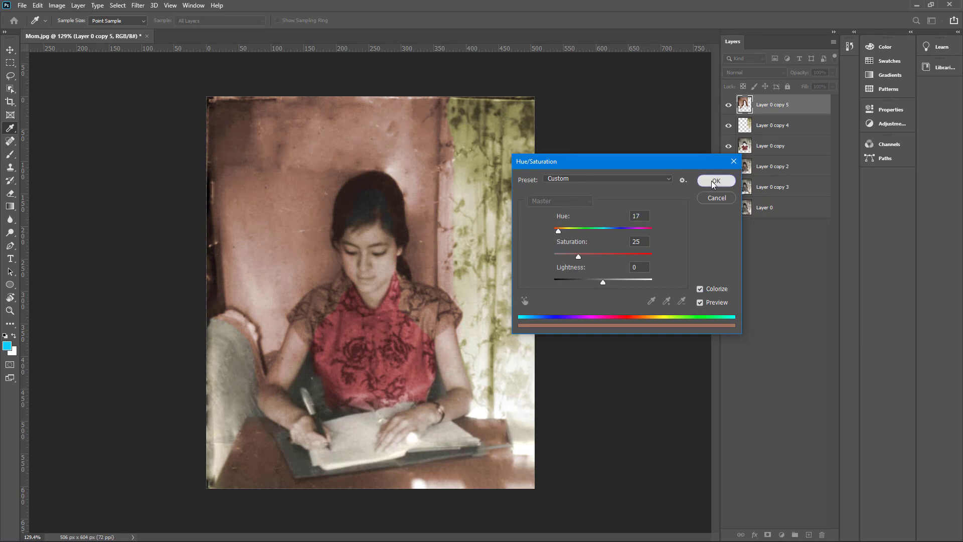
Erase the reddish-brown tint over the blouse's shoulders, collar and sleeves with the eraser at size 40 and then 20.
{"action": "key", "text": "e"}
{"action": "scroll", "coordinate": [434, 324], "scroll_direction": "up", "scroll_amount": 5}
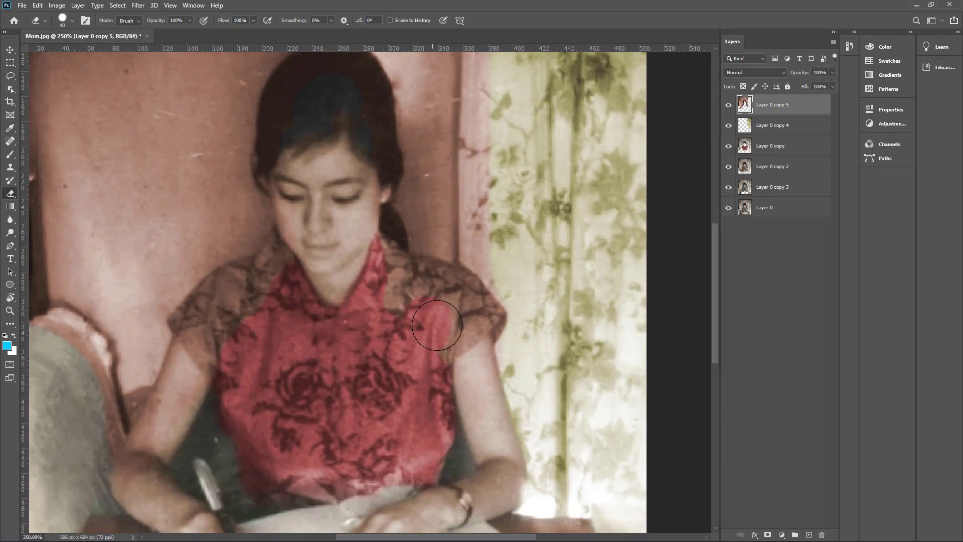
{"action": "mouse_move", "coordinate": [437, 325]}
{"action": "left_mouse_down"}
{"action": "mouse_move", "coordinate": [458, 338]}
{"action": "mouse_move", "coordinate": [476, 323]}
{"action": "left_mouse_up"}
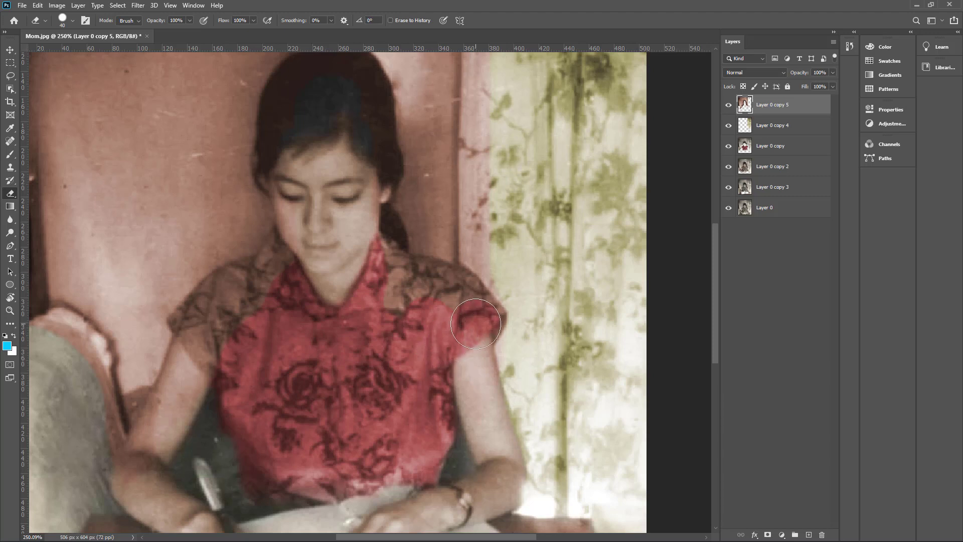
{"action": "key", "text": "bracketleft"}
{"action": "key", "text": "bracketleft"}
{"action": "key", "text": "bracketleft"}
{"action": "mouse_move", "coordinate": [490, 325]}
{"action": "left_mouse_down"}
{"action": "mouse_move", "coordinate": [463, 281]}
{"action": "mouse_move", "coordinate": [403, 263]}
{"action": "mouse_move", "coordinate": [378, 240]}
{"action": "mouse_move", "coordinate": [418, 329]}
{"action": "mouse_move", "coordinate": [395, 287]}
{"action": "mouse_move", "coordinate": [438, 303]}
{"action": "mouse_move", "coordinate": [395, 289]}
{"action": "mouse_move", "coordinate": [425, 288]}
{"action": "mouse_move", "coordinate": [457, 310]}
{"action": "mouse_move", "coordinate": [430, 287]}
{"action": "left_mouse_up"}
{"action": "mouse_move", "coordinate": [303, 274]}
{"action": "left_mouse_down"}
{"action": "mouse_move", "coordinate": [280, 240]}
{"action": "mouse_move", "coordinate": [217, 361]}
{"action": "mouse_move", "coordinate": [183, 324]}
{"action": "mouse_move", "coordinate": [226, 277]}
{"action": "mouse_move", "coordinate": [204, 338]}
{"action": "mouse_move", "coordinate": [199, 321]}
{"action": "mouse_move", "coordinate": [182, 319]}
{"action": "mouse_move", "coordinate": [198, 307]}
{"action": "mouse_move", "coordinate": [221, 348]}
{"action": "mouse_move", "coordinate": [215, 317]}
{"action": "mouse_move", "coordinate": [253, 264]}
{"action": "mouse_move", "coordinate": [250, 272]}
{"action": "mouse_move", "coordinate": [280, 298]}
{"action": "mouse_move", "coordinate": [194, 343]}
{"action": "left_mouse_up"}
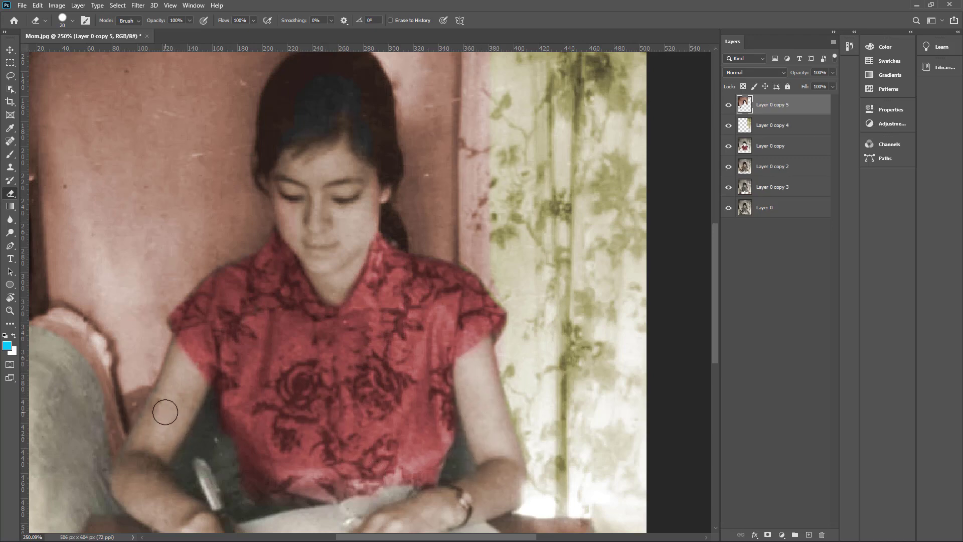
Erase the reddish-brown tint along the arm and the upper edge of the chair with a size 20 eraser.
{"action": "scroll", "coordinate": [167, 412], "scroll_direction": "down", "scroll_amount": 5}
{"action": "scroll", "coordinate": [221, 396], "scroll_direction": "up", "scroll_amount": 7}
{"action": "mouse_move", "coordinate": [297, 362]}
{"action": "left_mouse_down"}
{"action": "mouse_move", "coordinate": [270, 362]}
{"action": "mouse_move", "coordinate": [312, 344]}
{"action": "mouse_move", "coordinate": [259, 386]}
{"action": "mouse_move", "coordinate": [279, 360]}
{"action": "mouse_move", "coordinate": [272, 357]}
{"action": "mouse_move", "coordinate": [299, 344]}
{"action": "mouse_move", "coordinate": [254, 368]}
{"action": "mouse_move", "coordinate": [235, 315]}
{"action": "left_mouse_up"}
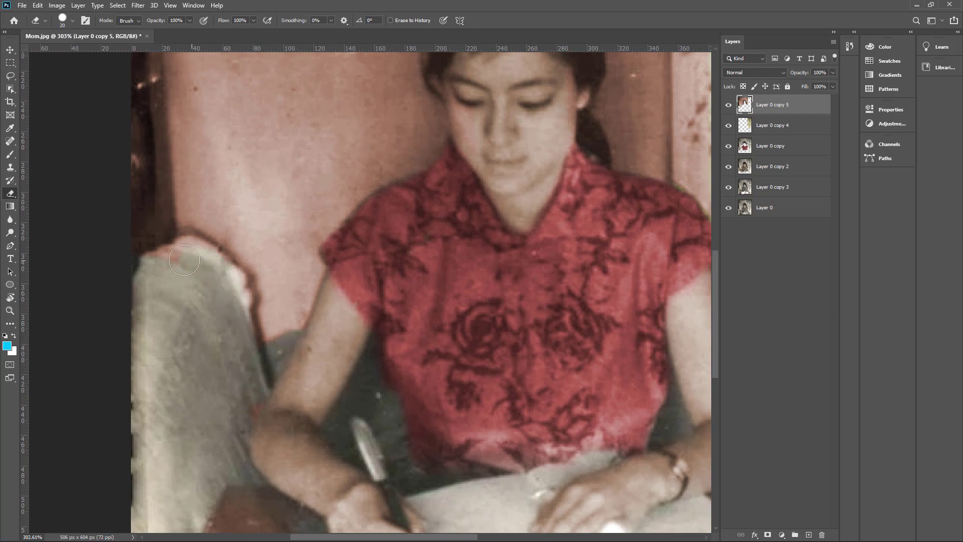
{"action": "scroll", "coordinate": [232, 322], "scroll_direction": "down", "scroll_amount": 6}
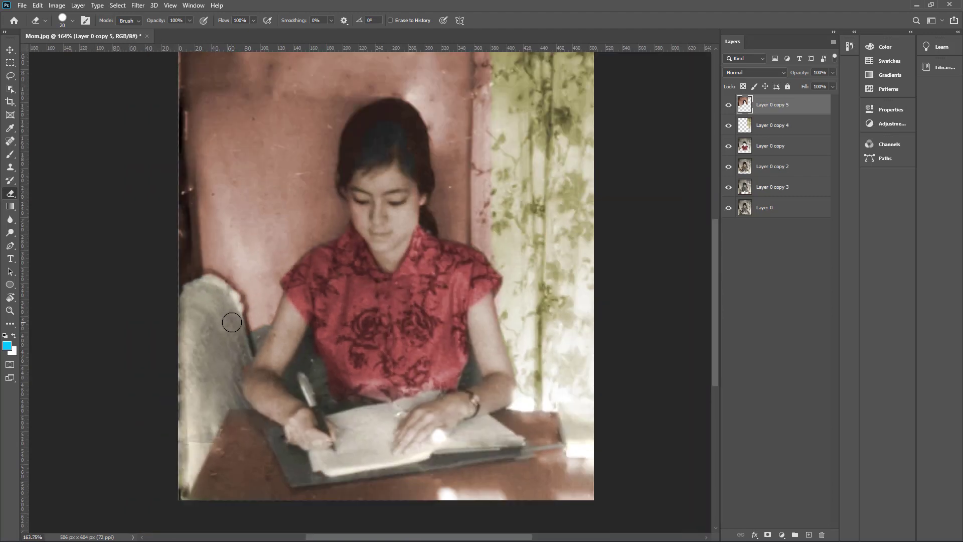
Erase the reddish-brown tint over the woman's hair and ponytail with a size 20 eraser.
{"action": "scroll", "coordinate": [537, 190], "scroll_direction": "up", "scroll_amount": 5}
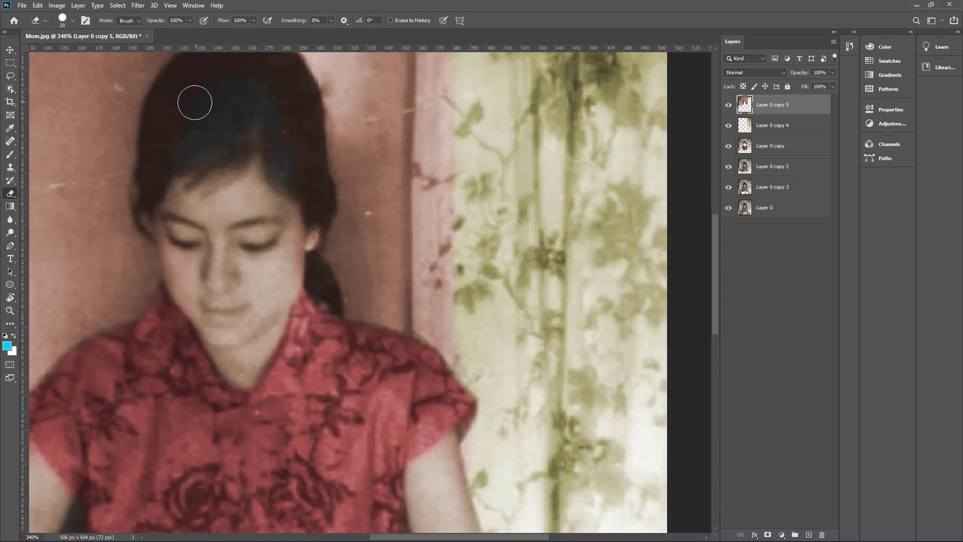
{"action": "scroll", "coordinate": [200, 115], "scroll_direction": "up", "scroll_amount": 4}
{"action": "scroll", "coordinate": [217, 124], "scroll_direction": "down", "scroll_amount": 5}
{"action": "scroll", "coordinate": [213, 117], "scroll_direction": "up", "scroll_amount": 3}
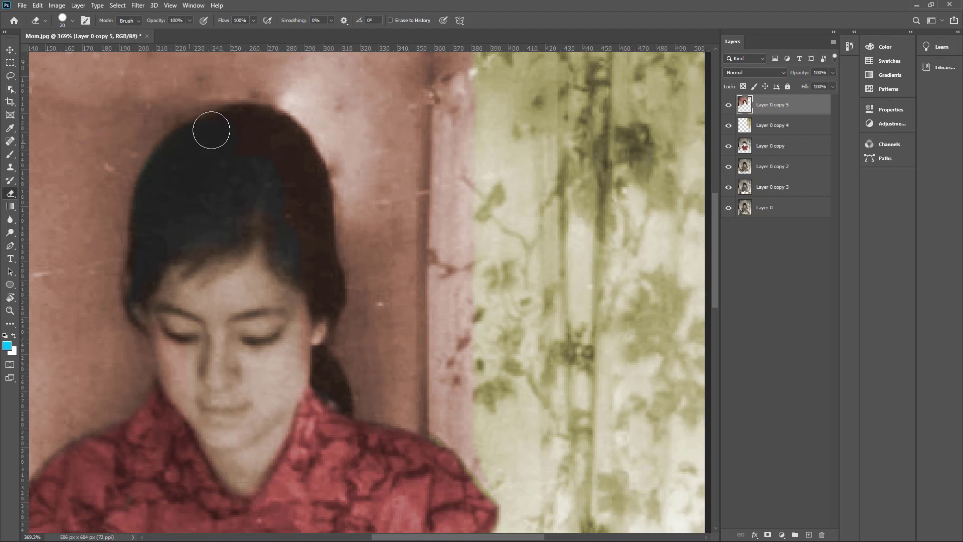
{"action": "mouse_move", "coordinate": [260, 146]}
{"action": "left_mouse_down"}
{"action": "mouse_move", "coordinate": [298, 172]}
{"action": "mouse_move", "coordinate": [314, 194]}
{"action": "mouse_move", "coordinate": [325, 296]}
{"action": "mouse_move", "coordinate": [323, 311]}
{"action": "mouse_move", "coordinate": [319, 293]}
{"action": "mouse_move", "coordinate": [304, 289]}
{"action": "mouse_move", "coordinate": [315, 327]}
{"action": "mouse_move", "coordinate": [302, 344]}
{"action": "mouse_move", "coordinate": [315, 389]}
{"action": "left_mouse_up"}
Erase the reddish-brown strip along the curtain's inner edge, from the shoulder upward, with a size 20 eraser.
{"action": "left_click_drag", "start_coordinate": [452, 423], "coordinate": [447, 208]}
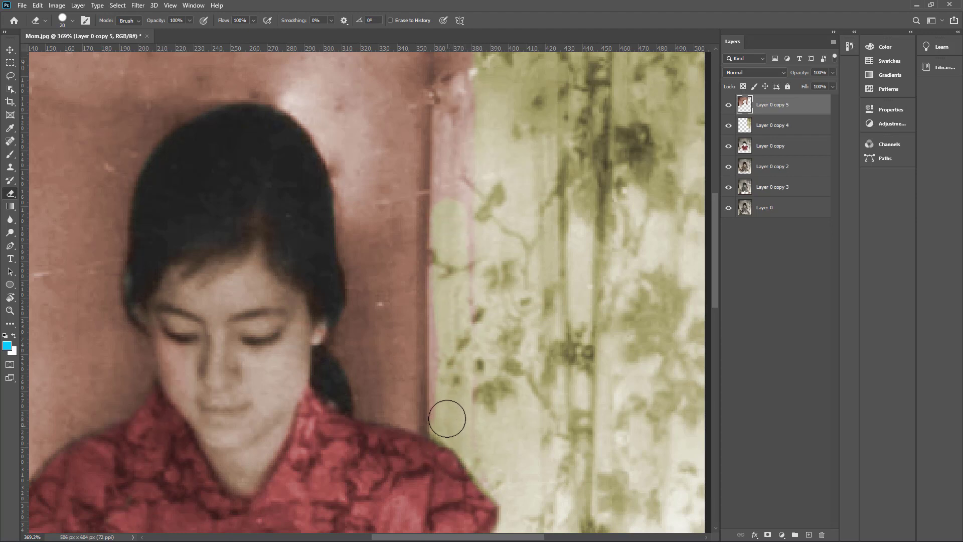
{"action": "left_click_drag", "start_coordinate": [451, 189], "coordinate": [447, 43]}
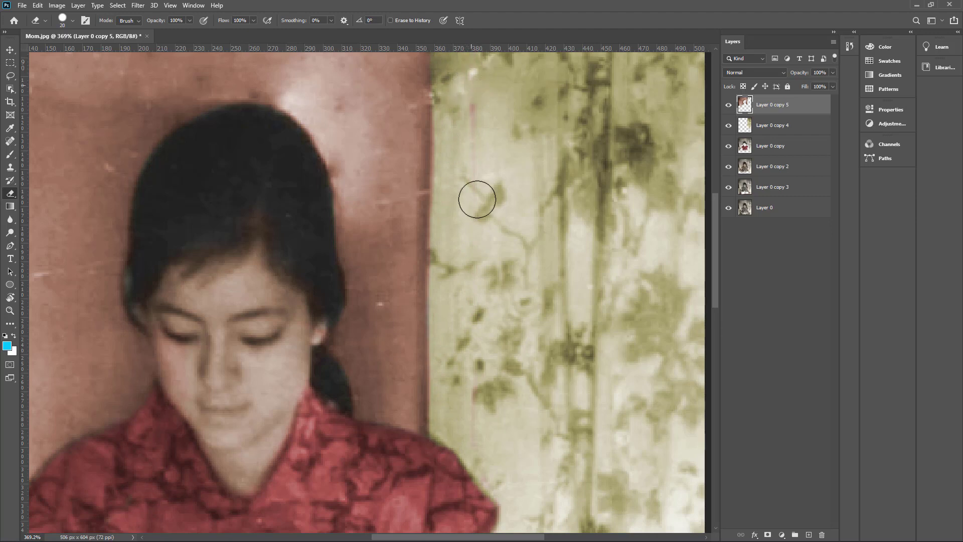
{"action": "scroll", "coordinate": [477, 223], "scroll_direction": "down", "scroll_amount": 3}
{"action": "scroll", "coordinate": [477, 222], "scroll_direction": "down", "scroll_amount": 2}
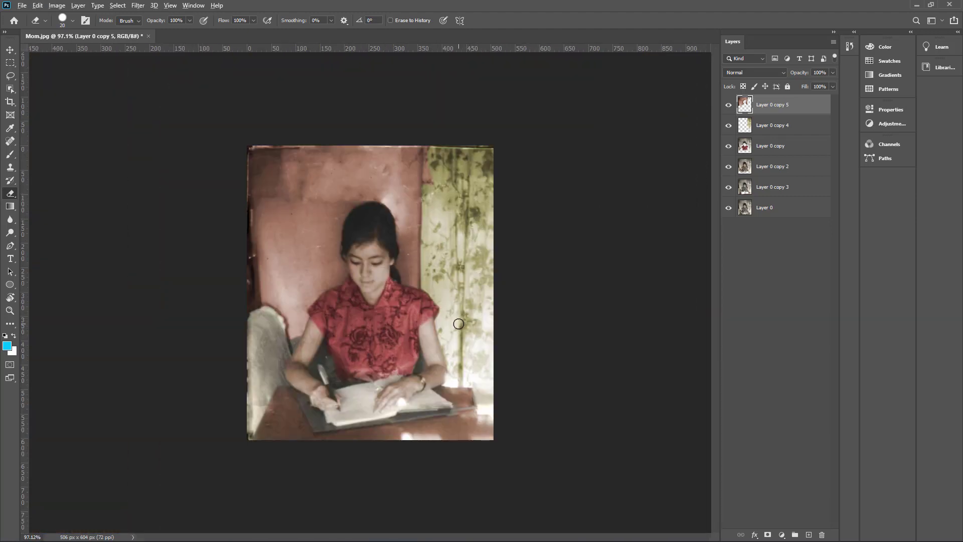
{"action": "scroll", "coordinate": [458, 324], "scroll_direction": "up", "scroll_amount": 1}
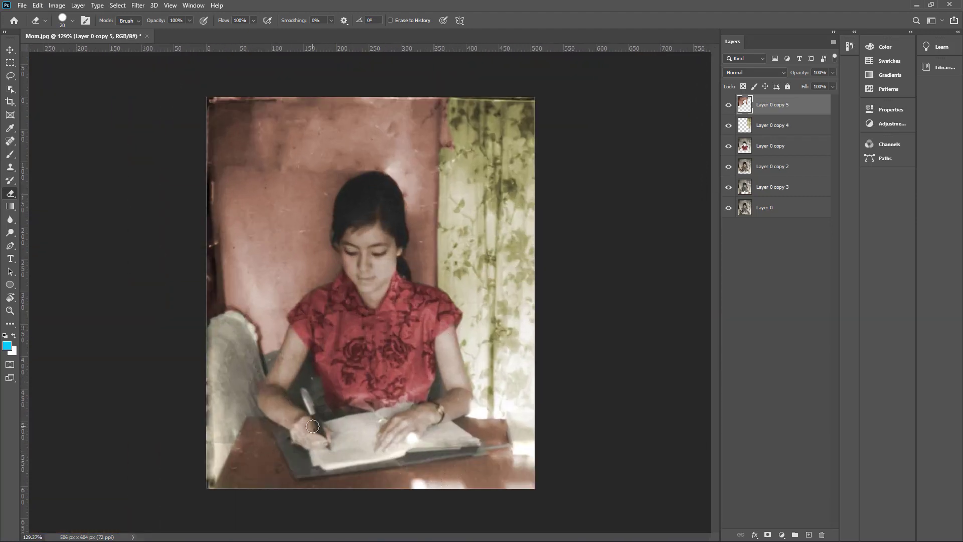
{"action": "scroll", "coordinate": [256, 371], "scroll_direction": "up", "scroll_amount": 2}
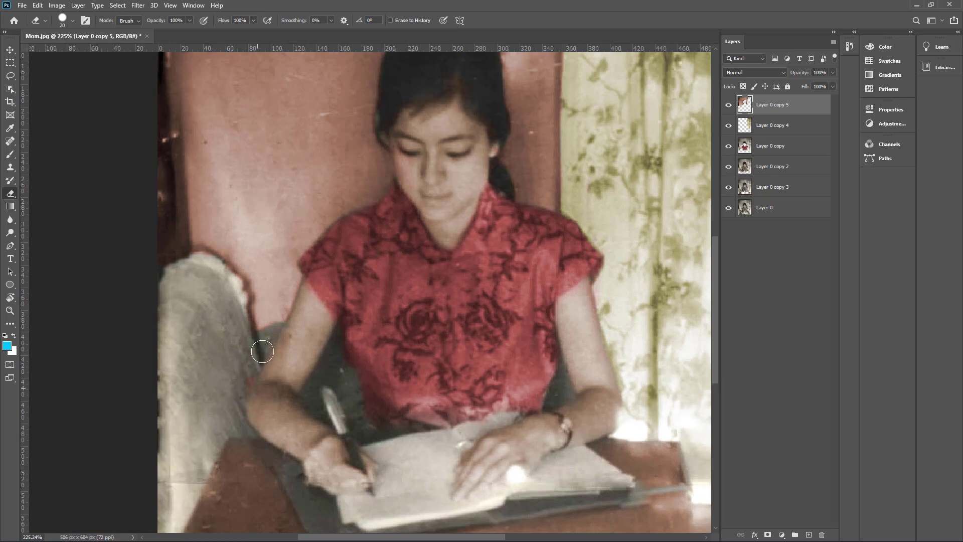
On Layer 0, trace the chair back beside the woman's arm with the Pen tool and convert the path into a selection.
{"action": "left_click", "coordinate": [773, 214]}
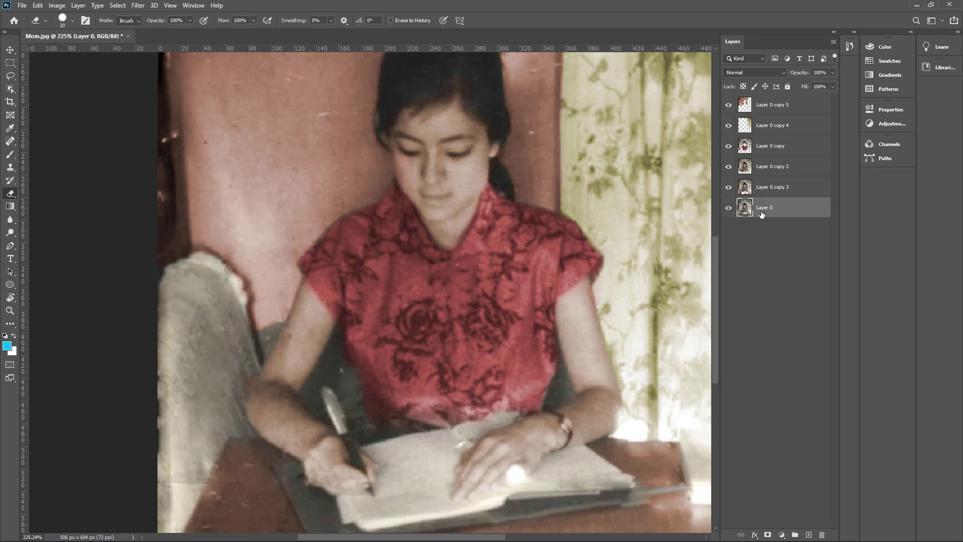
{"action": "scroll", "coordinate": [296, 333], "scroll_direction": "down", "scroll_amount": 2}
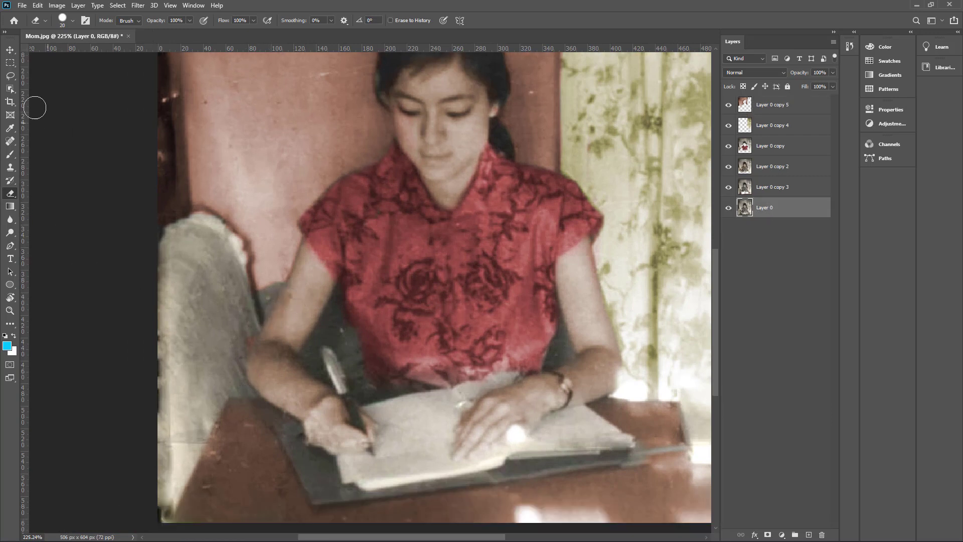
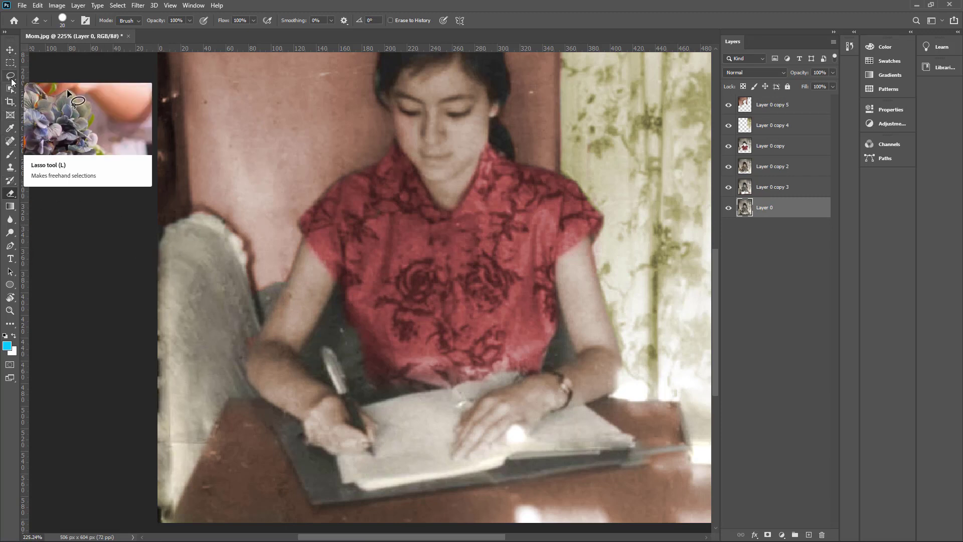
{"action": "left_click", "coordinate": [10, 245]}
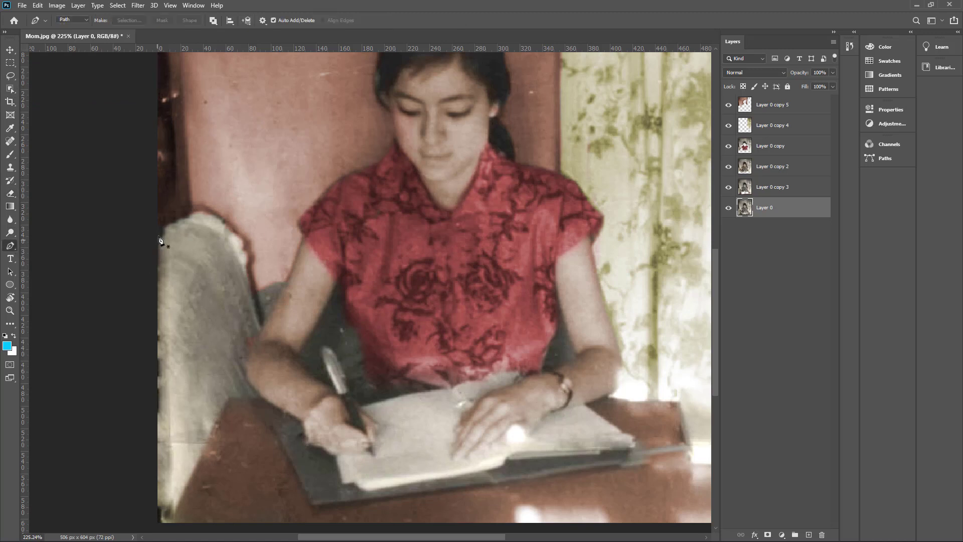
{"action": "scroll", "coordinate": [171, 522], "scroll_direction": "up", "scroll_amount": 3}
{"action": "left_click", "coordinate": [173, 514]}
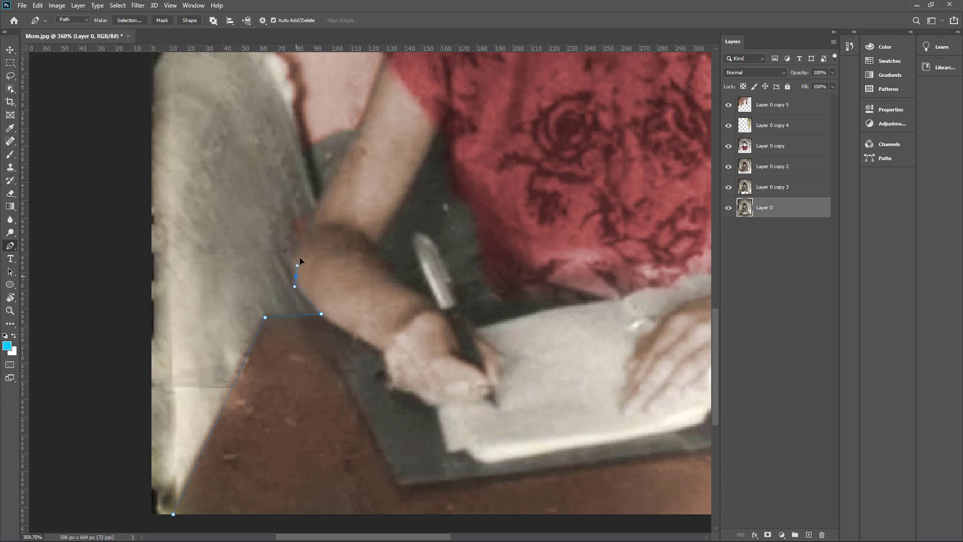
{"action": "scroll", "coordinate": [321, 200], "scroll_direction": "up", "scroll_amount": 3}
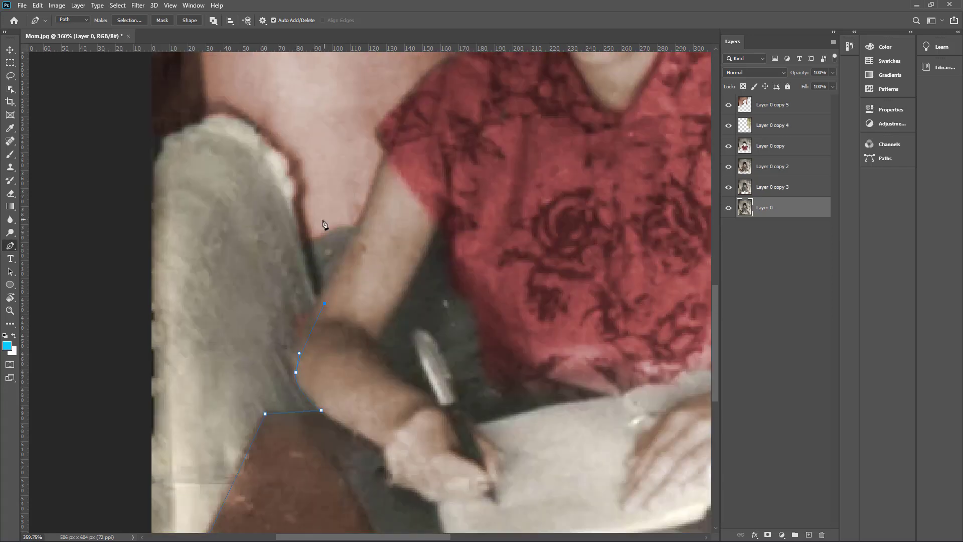
{"action": "left_click", "coordinate": [133, 122]}
{"action": "scroll", "coordinate": [133, 122], "scroll_direction": "down", "scroll_amount": 5}
{"action": "left_click", "coordinate": [114, 400]}
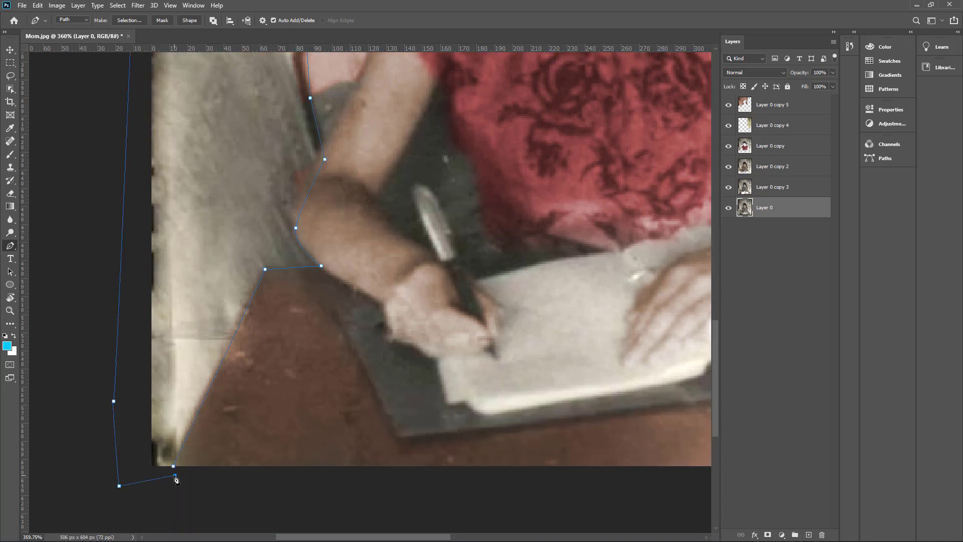
{"action": "right_click", "coordinate": [179, 132]}
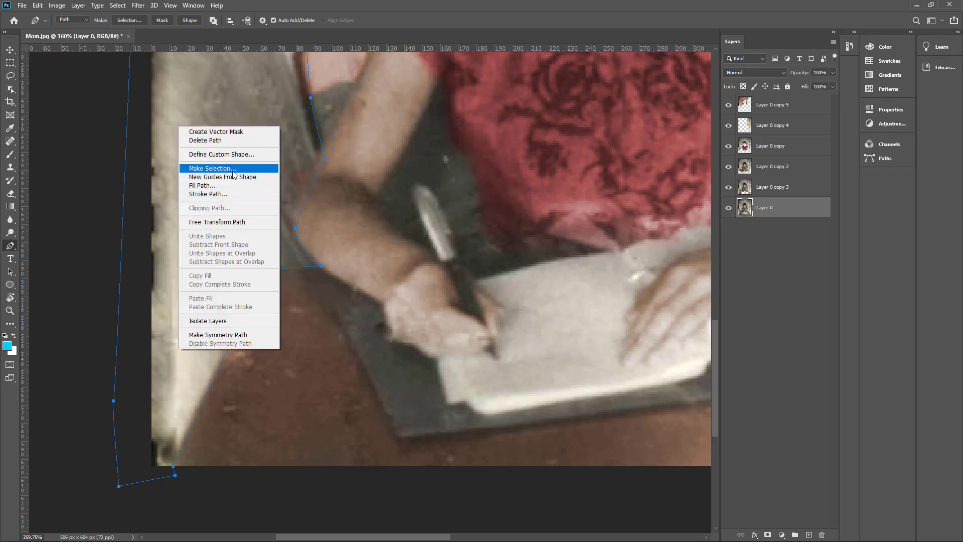
{"action": "left_click", "coordinate": [236, 169]}
{"action": "left_click", "coordinate": [530, 157]}
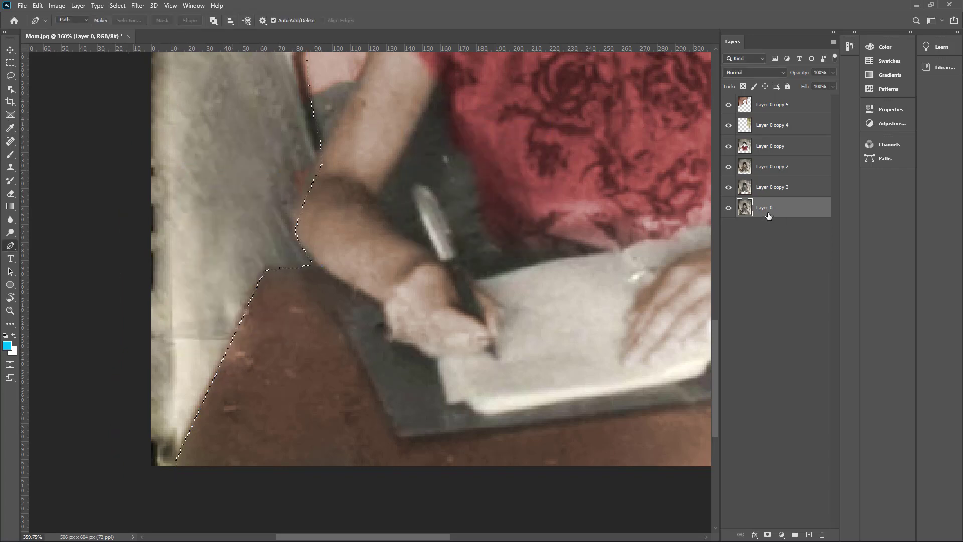
Copy the selected chair area to a new layer and move that layer above all the others.
{"action": "right_click", "coordinate": [274, 140]}
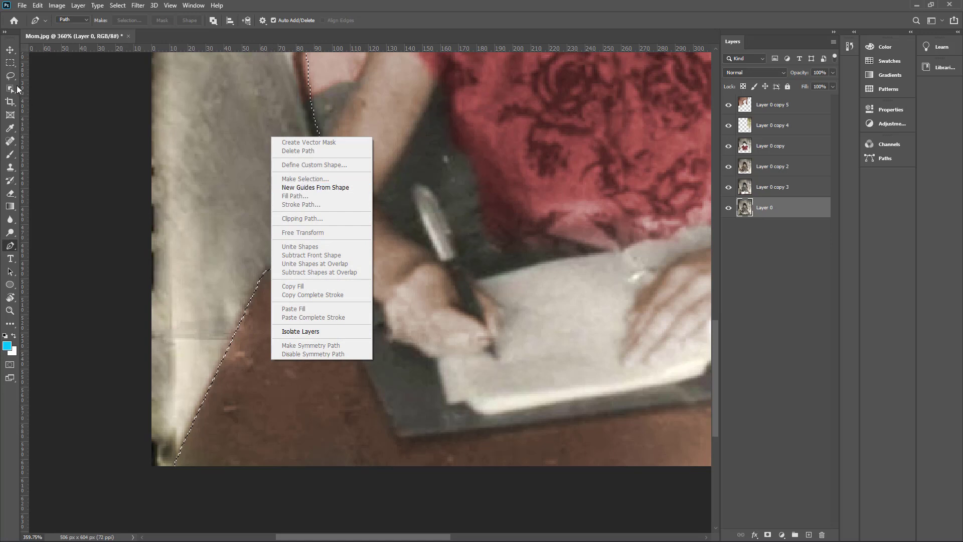
{"action": "left_click", "coordinate": [10, 63]}
{"action": "right_click", "coordinate": [257, 144]}
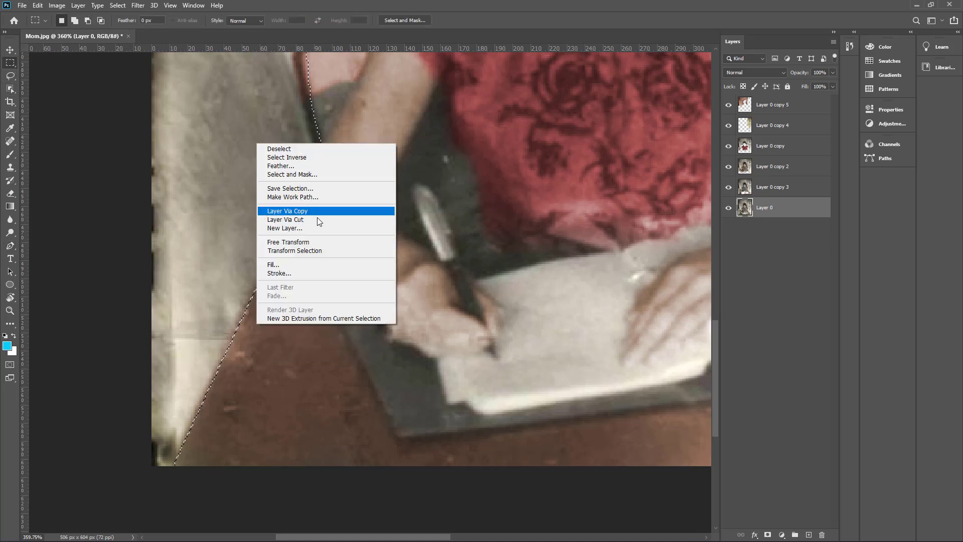
{"action": "left_click", "coordinate": [317, 216]}
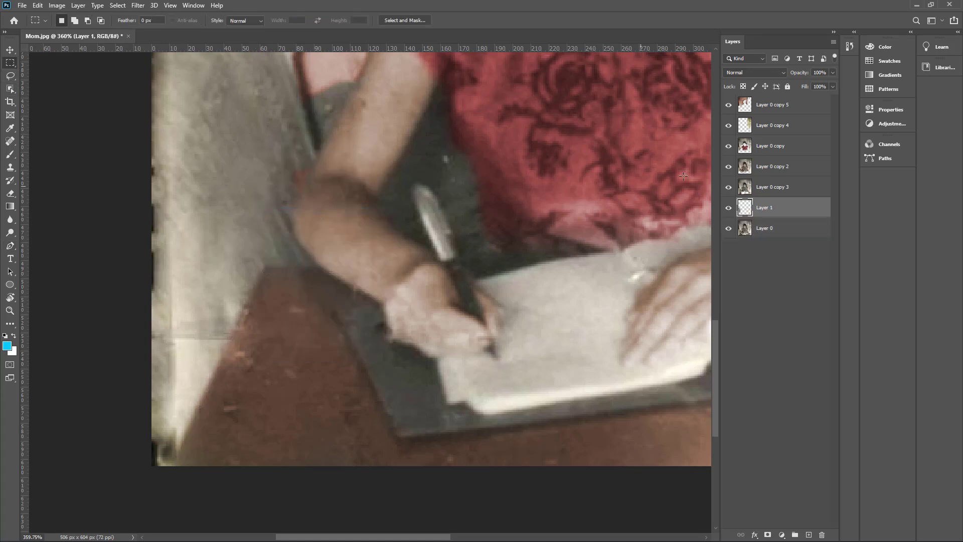
{"action": "left_click_drag", "start_coordinate": [770, 210], "coordinate": [772, 100]}
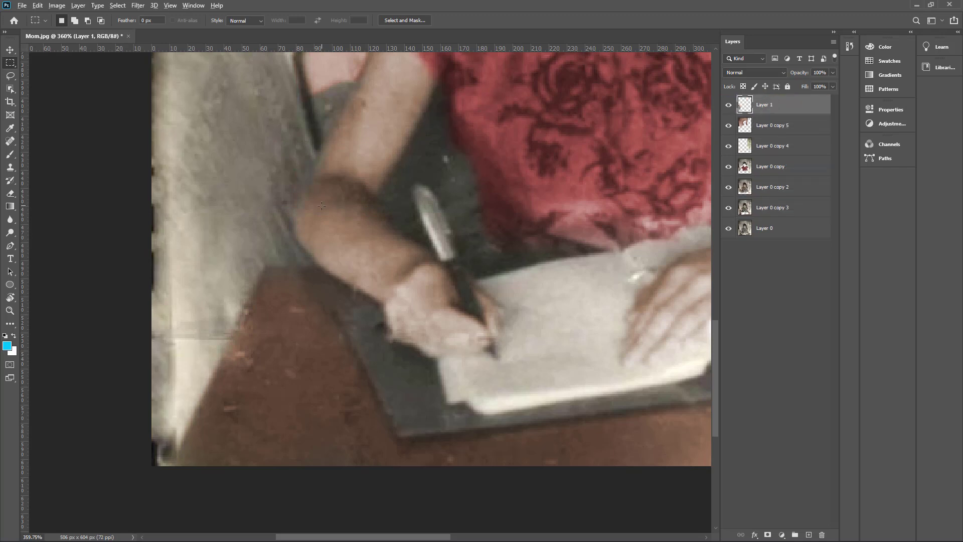
{"action": "scroll", "coordinate": [378, 161], "scroll_direction": "down", "scroll_amount": 5}
{"action": "scroll", "coordinate": [370, 292], "scroll_direction": "up", "scroll_amount": 2}
{"action": "left_click", "coordinate": [57, 5]}
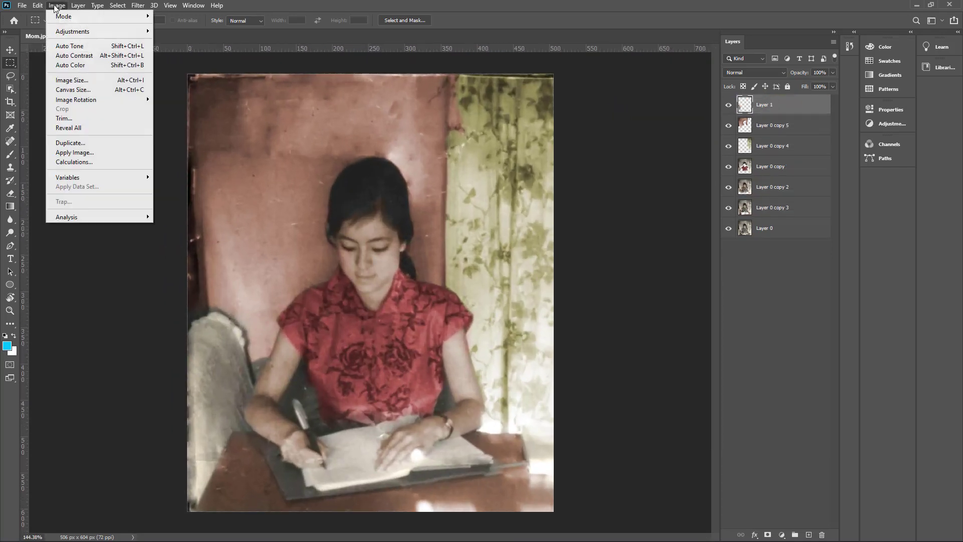
{"action": "mouse_move", "coordinate": [121, 31]}
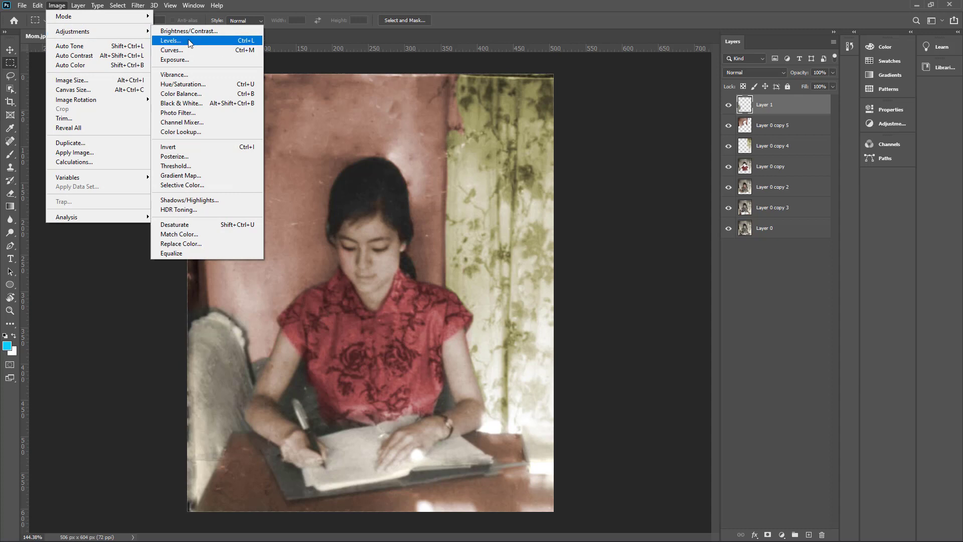
{"action": "left_click", "coordinate": [185, 42]}
{"action": "left_click", "coordinate": [735, 231]}
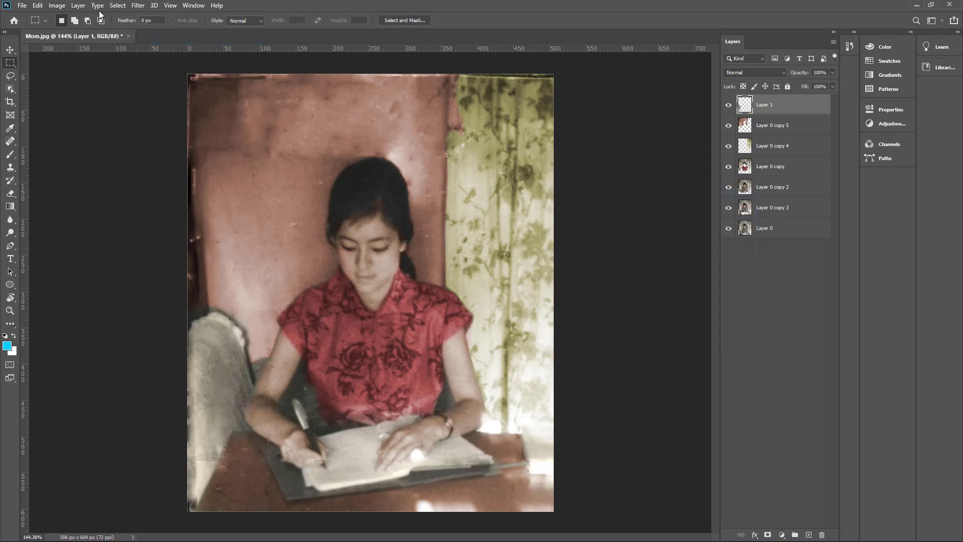
Tint the chair layer green using Hue/Saturation with Colorize enabled and the hue set to 64.
{"action": "left_click", "coordinate": [57, 5]}
{"action": "mouse_move", "coordinate": [81, 31]}
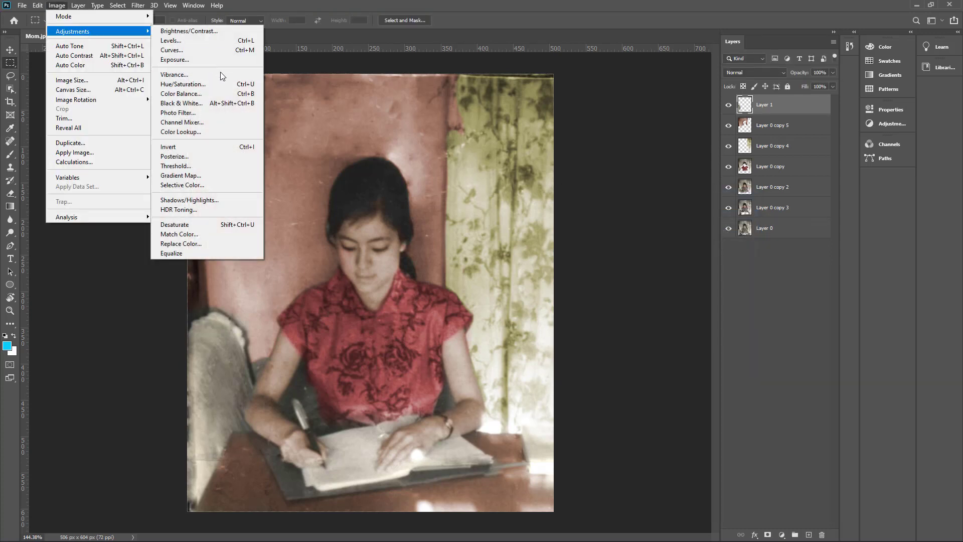
{"action": "left_click", "coordinate": [198, 85]}
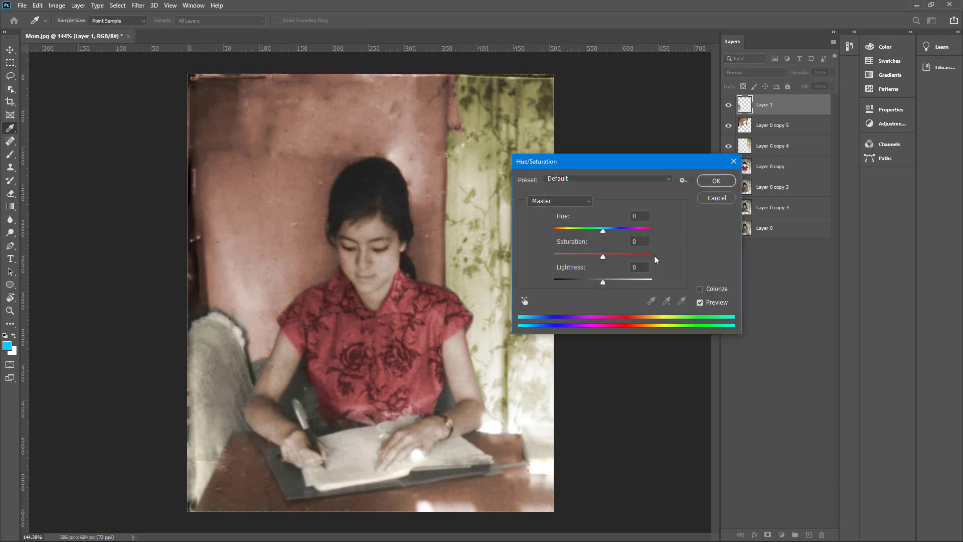
{"action": "left_click", "coordinate": [701, 289]}
{"action": "left_click_drag", "start_coordinate": [606, 230], "coordinate": [572, 232]}
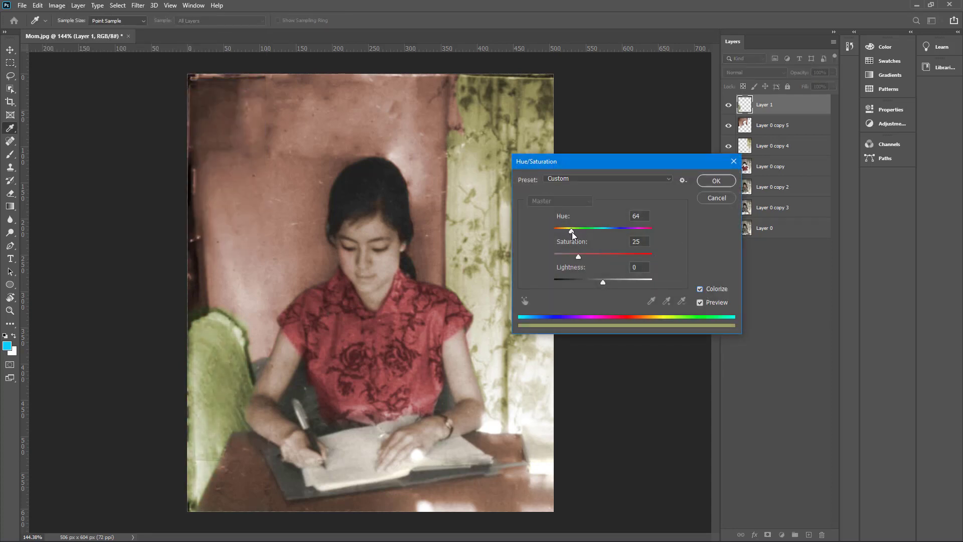
{"action": "left_click", "coordinate": [708, 184]}
Erase the green tint spilling onto the wall around the chair's upper edge with a size 20 eraser.
{"action": "scroll", "coordinate": [298, 410], "scroll_direction": "up", "scroll_amount": 4}
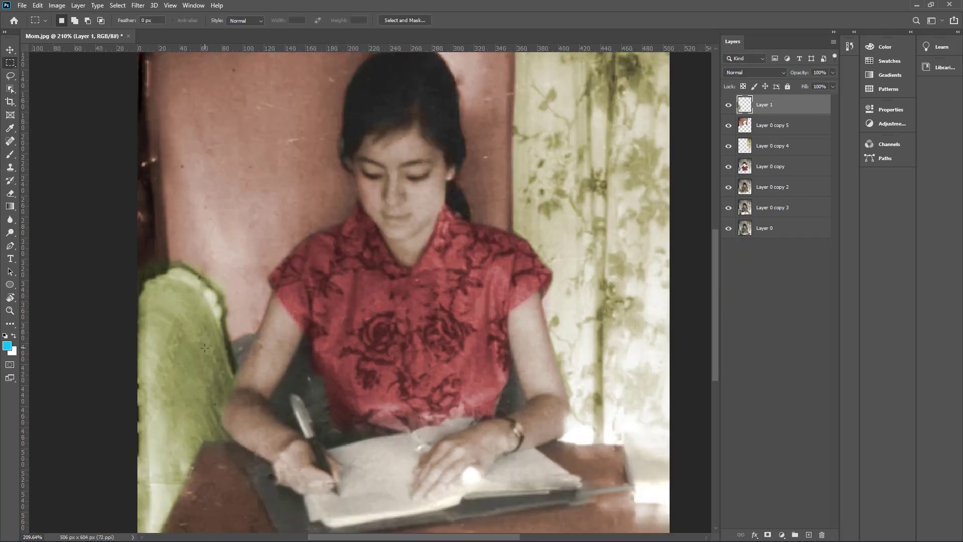
{"action": "scroll", "coordinate": [205, 347], "scroll_direction": "up", "scroll_amount": 5}
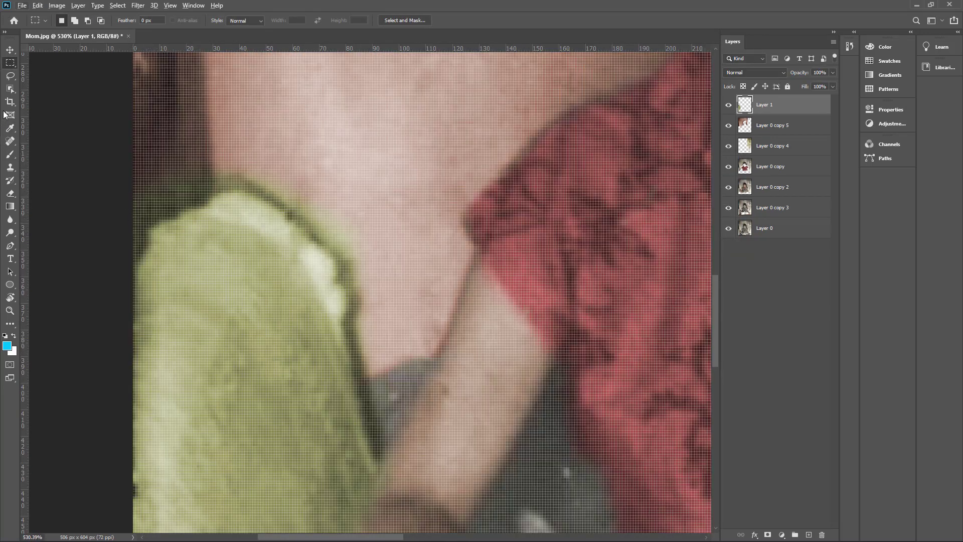
{"action": "left_click", "coordinate": [14, 195]}
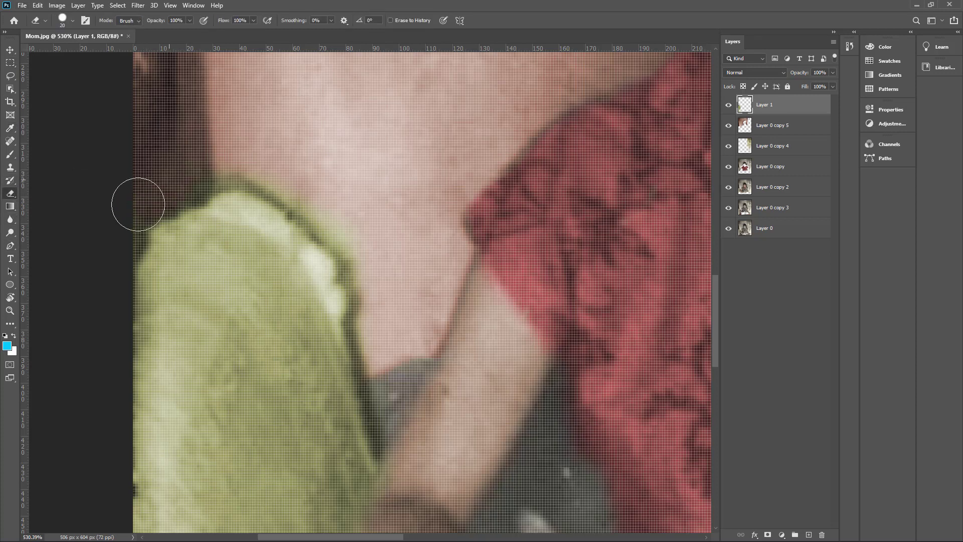
{"action": "mouse_move", "coordinate": [157, 178]}
{"action": "left_mouse_down"}
{"action": "mouse_move", "coordinate": [178, 167]}
{"action": "mouse_move", "coordinate": [298, 186]}
{"action": "mouse_move", "coordinate": [314, 220]}
{"action": "mouse_move", "coordinate": [370, 279]}
{"action": "left_mouse_up"}
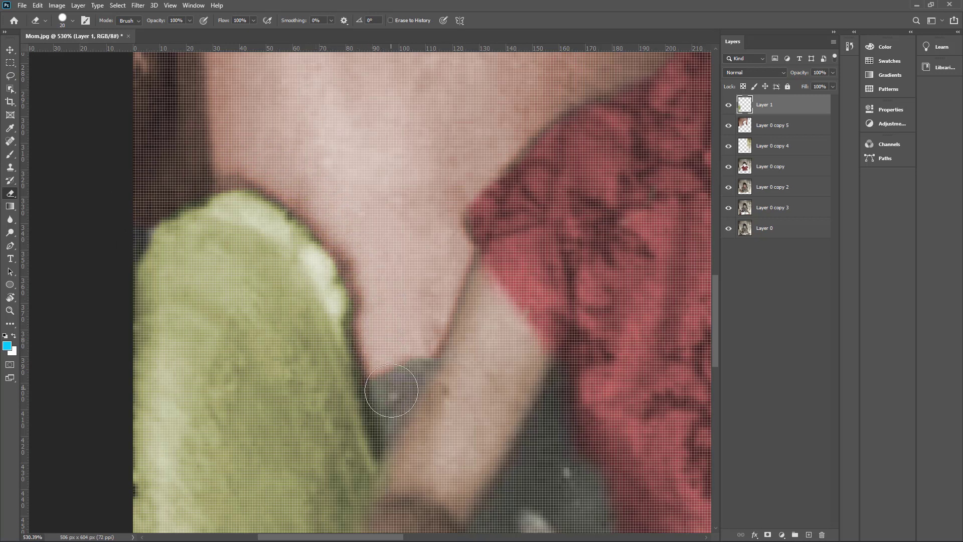
Erase the green tint from the woman's elbow and forearm where they meet the chair, undoing a misplaced stroke.
{"action": "scroll", "coordinate": [382, 338], "scroll_direction": "down", "scroll_amount": 5}
{"action": "scroll", "coordinate": [389, 326], "scroll_direction": "up", "scroll_amount": 4}
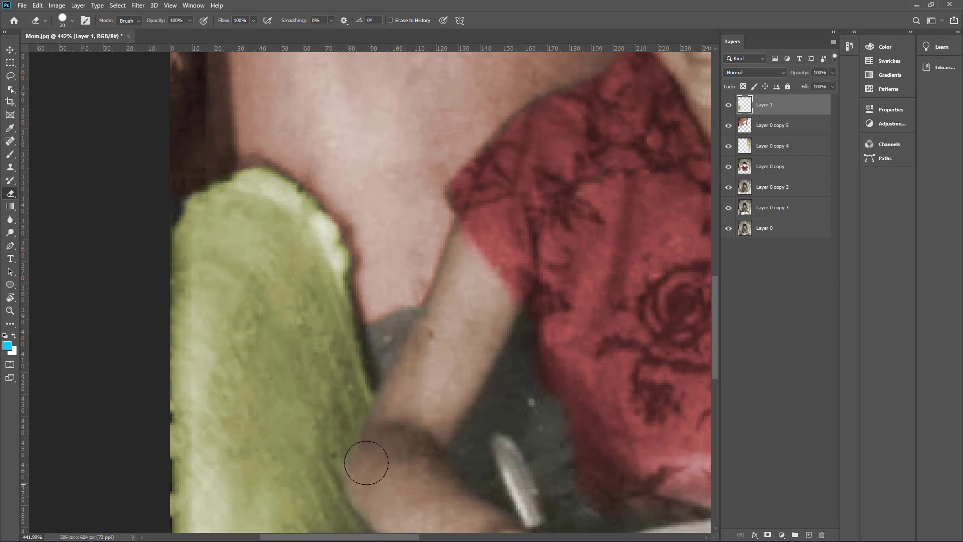
{"action": "key", "text": "ctrl+z"}
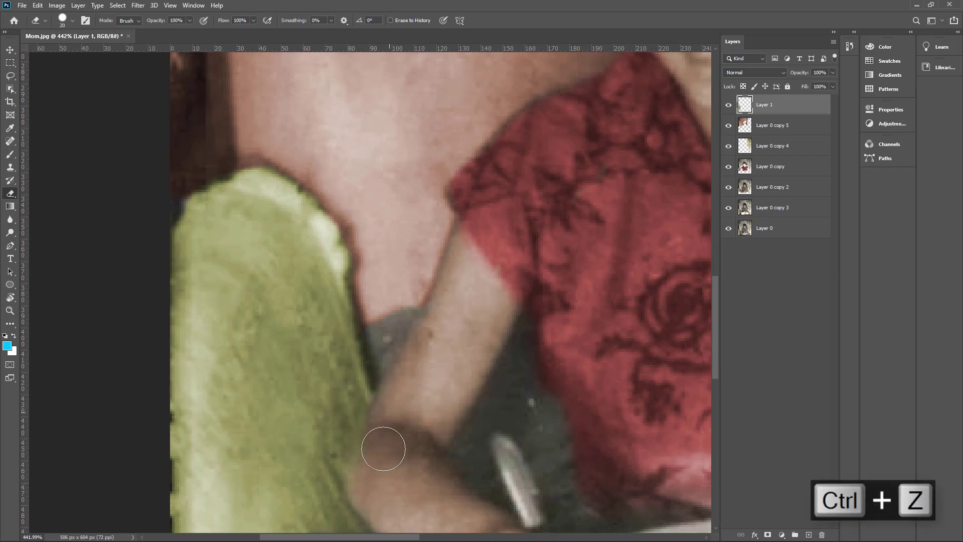
{"action": "mouse_move", "coordinate": [383, 448]}
{"action": "left_mouse_down"}
{"action": "mouse_move", "coordinate": [370, 477]}
{"action": "mouse_move", "coordinate": [380, 488]}
{"action": "left_mouse_up"}
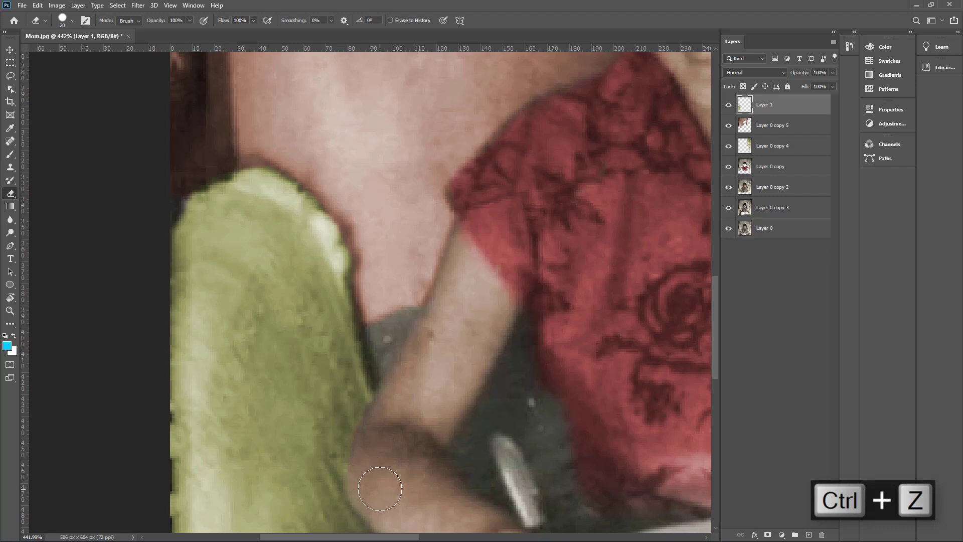
{"action": "scroll", "coordinate": [380, 454], "scroll_direction": "down", "scroll_amount": 5}
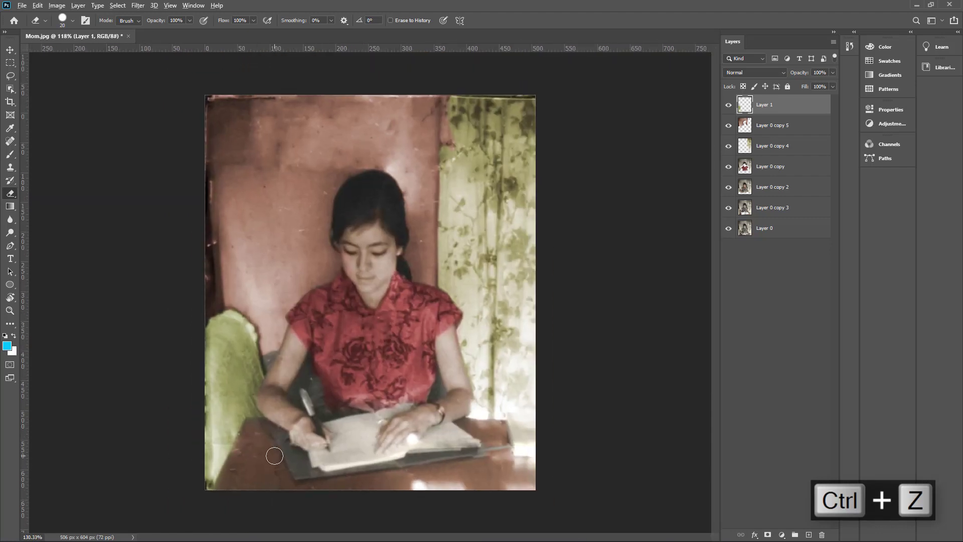
Examine the colorized photo from the table up to the top of the curtain for leftover tint.
{"action": "scroll", "coordinate": [275, 455], "scroll_direction": "up", "scroll_amount": 3}
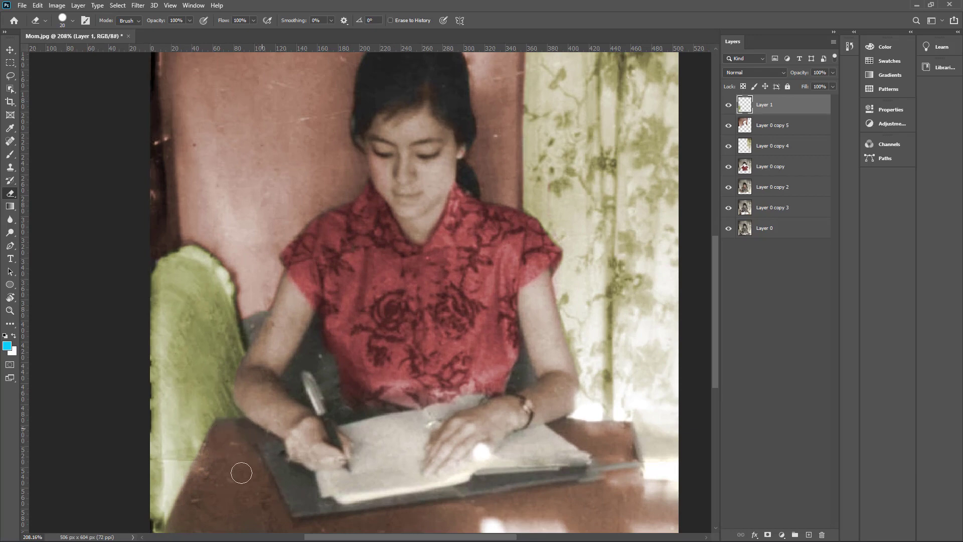
{"action": "scroll", "coordinate": [276, 394], "scroll_direction": "down", "scroll_amount": 3}
{"action": "scroll", "coordinate": [290, 335], "scroll_direction": "up", "scroll_amount": 2}
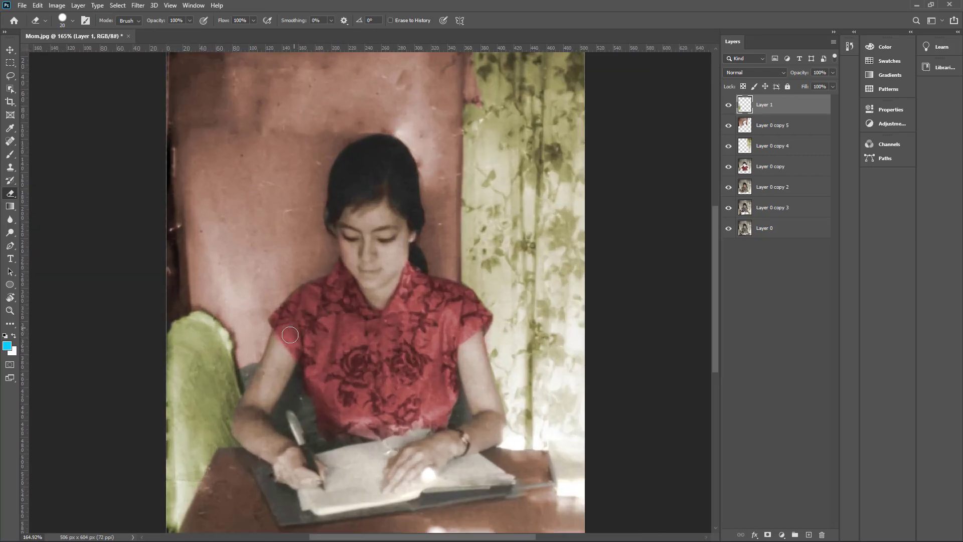
{"action": "scroll", "coordinate": [290, 334], "scroll_direction": "up", "scroll_amount": 1}
{"action": "scroll", "coordinate": [296, 335], "scroll_direction": "down", "scroll_amount": 1}
{"action": "scroll", "coordinate": [304, 334], "scroll_direction": "up", "scroll_amount": 3}
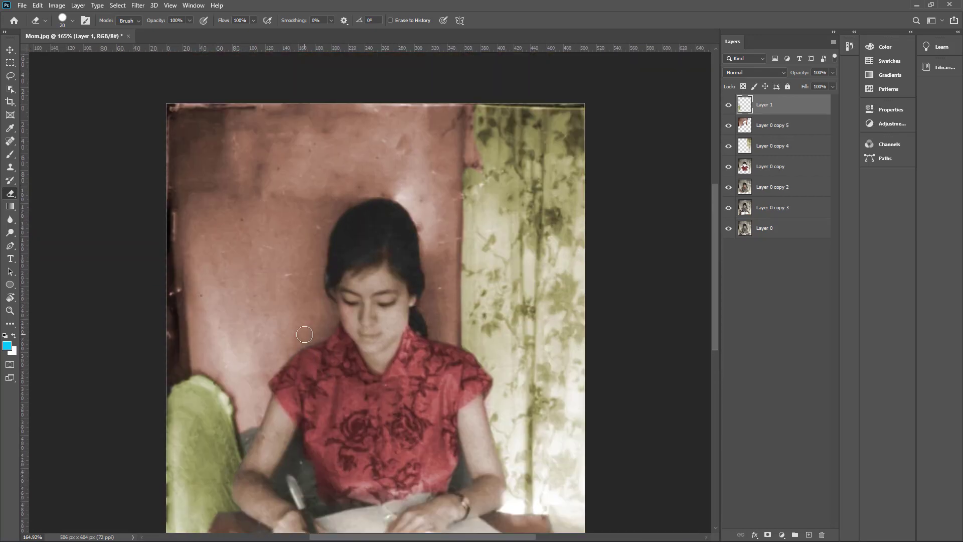
{"action": "scroll", "coordinate": [303, 333], "scroll_direction": "up", "scroll_amount": 2}
{"action": "scroll", "coordinate": [302, 330], "scroll_direction": "down", "scroll_amount": 5}
{"action": "scroll", "coordinate": [302, 329], "scroll_direction": "up", "scroll_amount": 4}
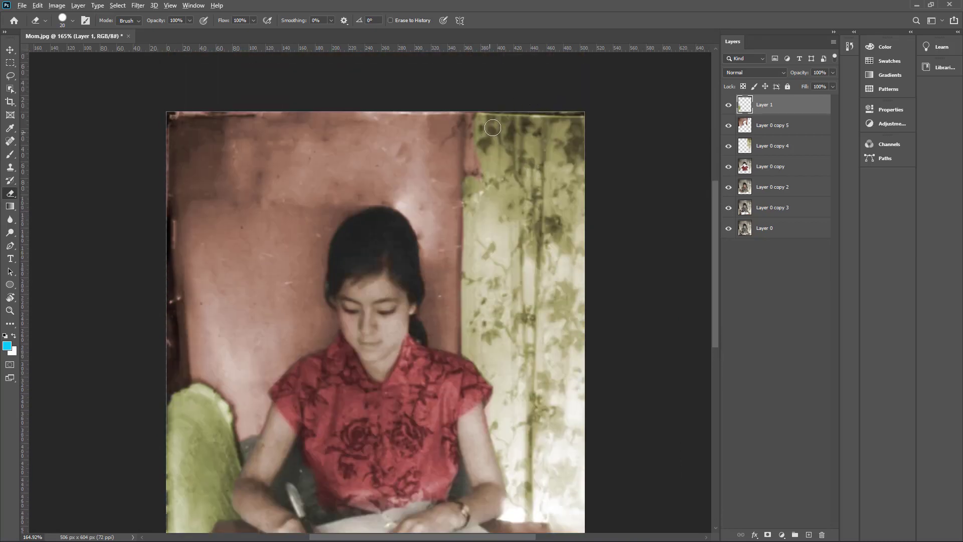
On Layer 0 copy 5, erase the reddish-brown tint overlapping the curtain's upper inner edge with a size 20 eraser.
{"action": "scroll", "coordinate": [493, 128], "scroll_direction": "up", "scroll_amount": 6}
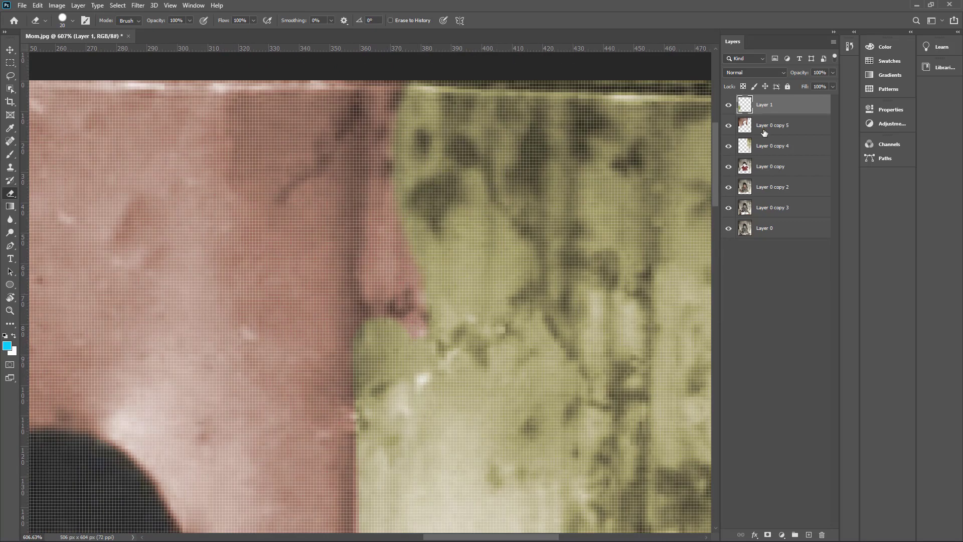
{"action": "left_click", "coordinate": [764, 132]}
{"action": "mouse_move", "coordinate": [411, 321]}
{"action": "left_mouse_down"}
{"action": "mouse_move", "coordinate": [402, 104]}
{"action": "mouse_move", "coordinate": [400, 270]}
{"action": "mouse_move", "coordinate": [383, 318]}
{"action": "mouse_move", "coordinate": [390, 121]}
{"action": "left_mouse_up"}
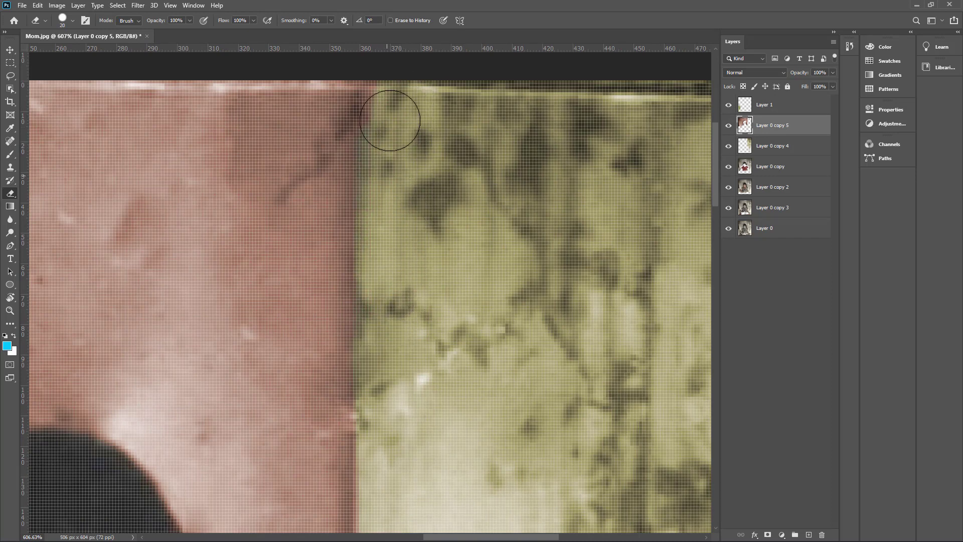
{"action": "scroll", "coordinate": [466, 269], "scroll_direction": "down", "scroll_amount": 7}
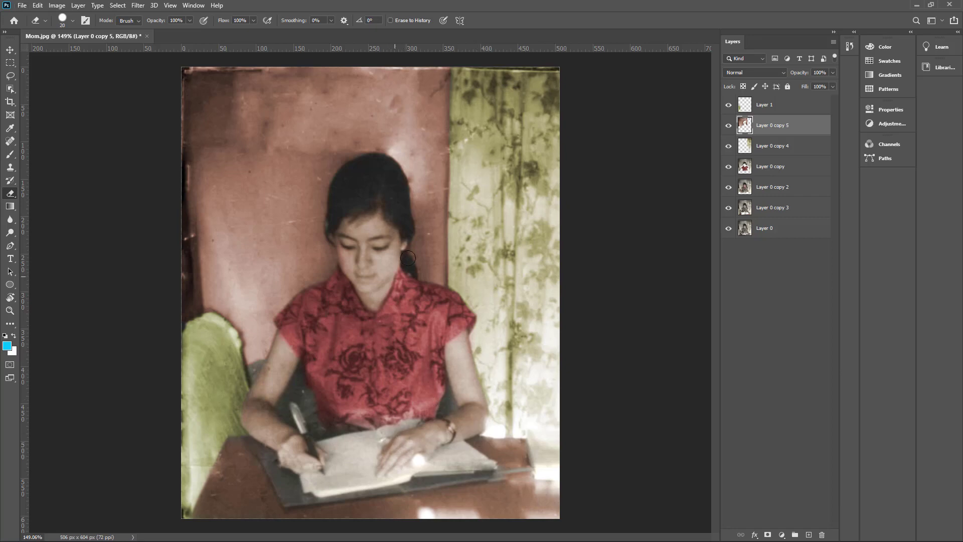
{"action": "scroll", "coordinate": [408, 261], "scroll_direction": "up", "scroll_amount": 6}
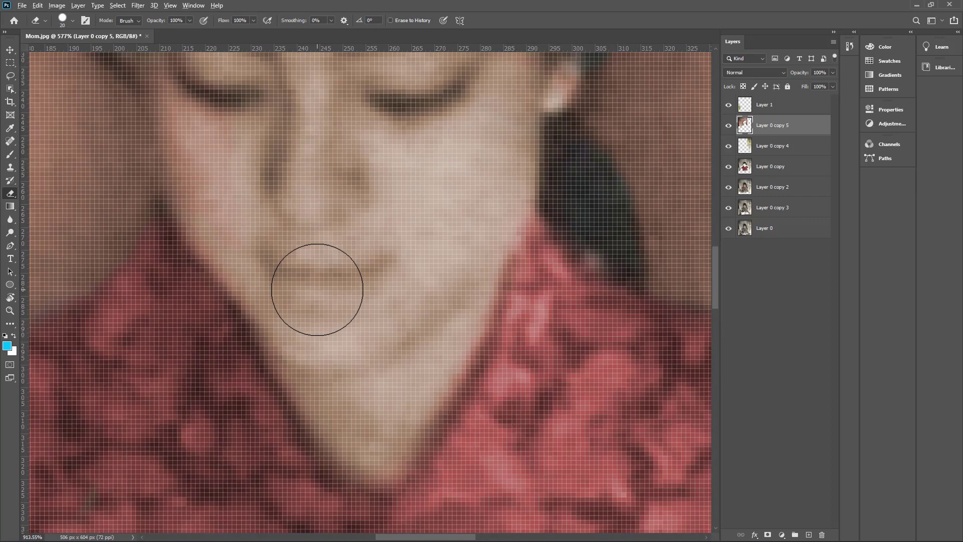
{"action": "scroll", "coordinate": [318, 290], "scroll_direction": "down", "scroll_amount": 5}
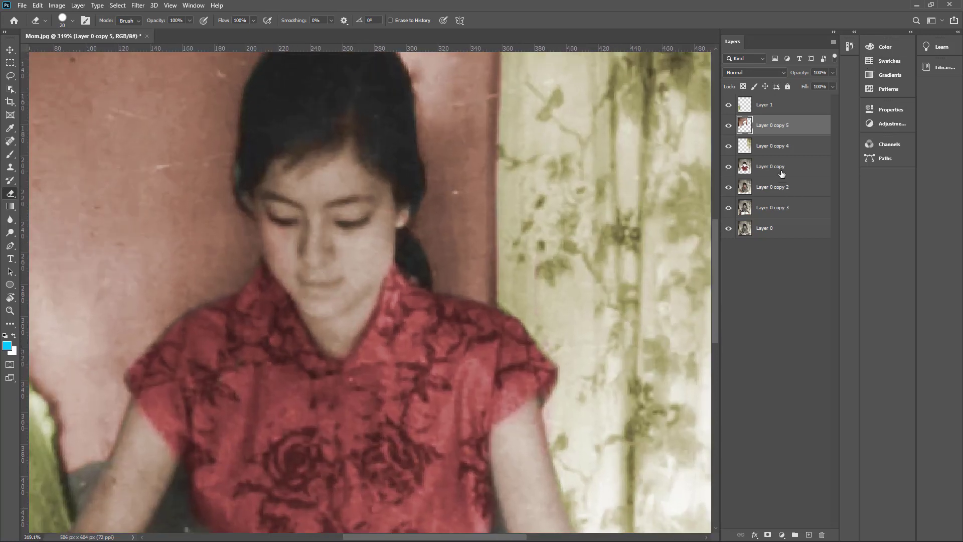
{"action": "left_click", "coordinate": [781, 174]}
{"action": "left_click", "coordinate": [781, 187]}
{"action": "right_click", "coordinate": [775, 190]}
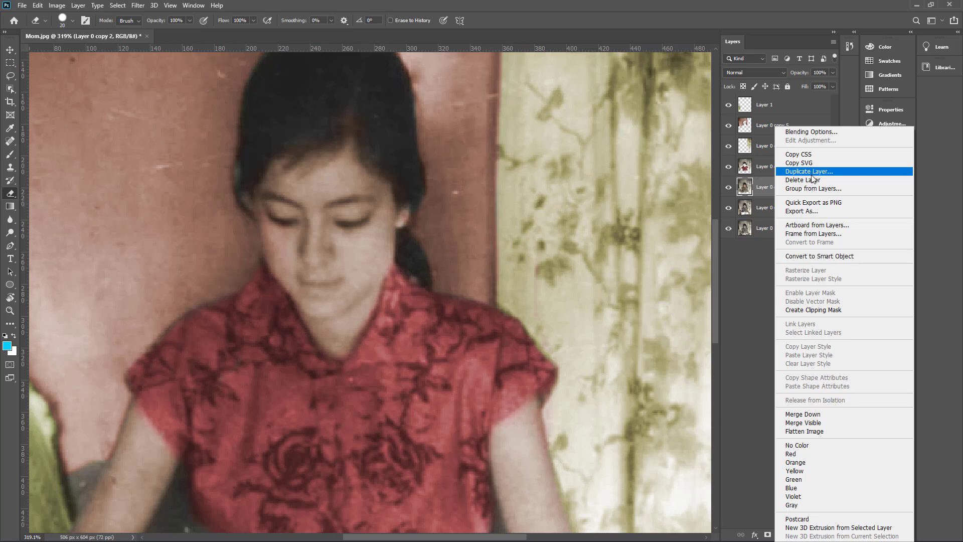
{"action": "left_click", "coordinate": [15, 222]}
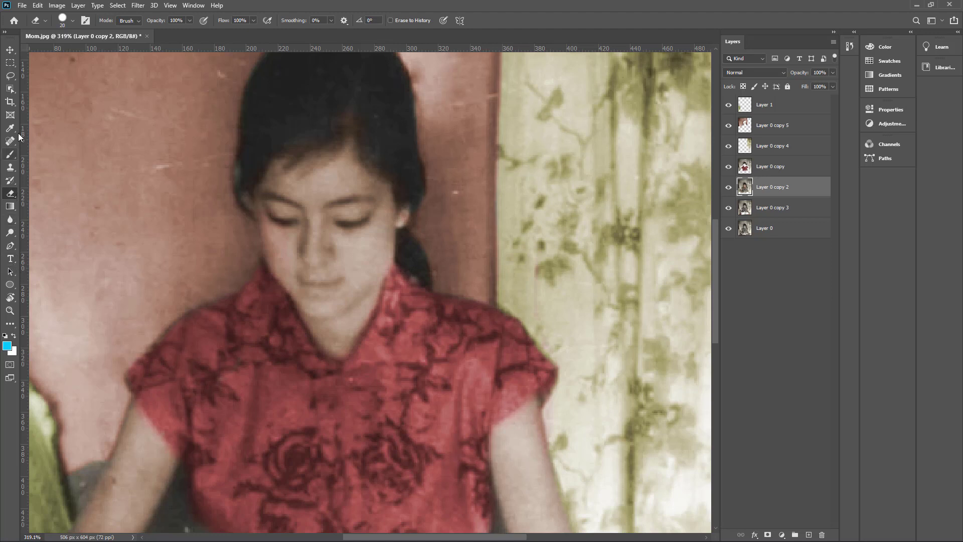
{"action": "left_click", "coordinate": [772, 245]}
{"action": "left_click", "coordinate": [752, 230]}
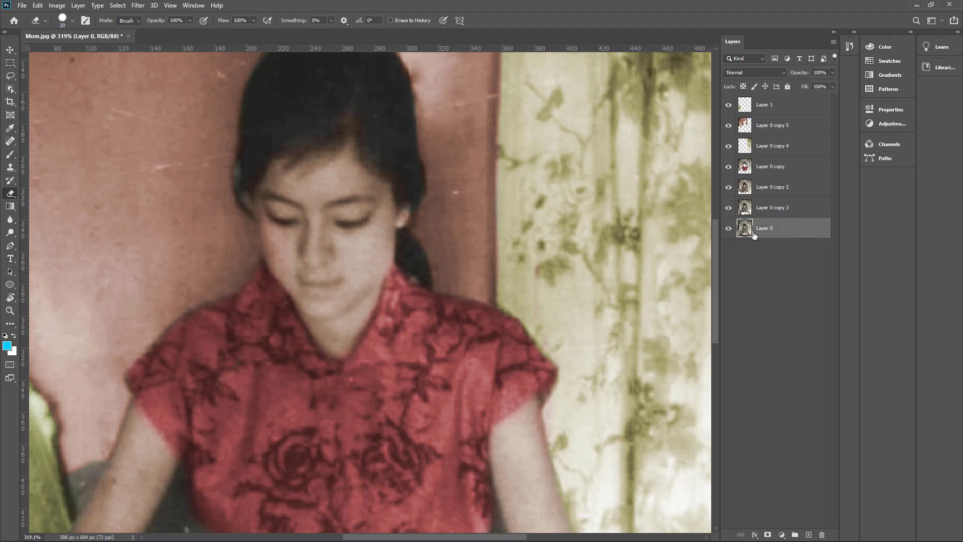
Create a new empty layer directly above Layer 0 copy.
{"action": "left_click", "coordinate": [765, 173]}
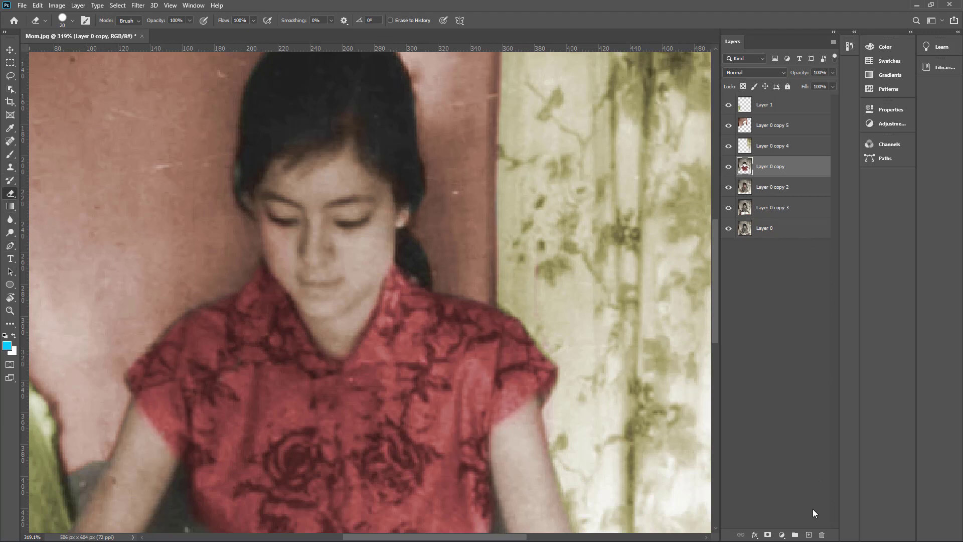
{"action": "left_click", "coordinate": [810, 534]}
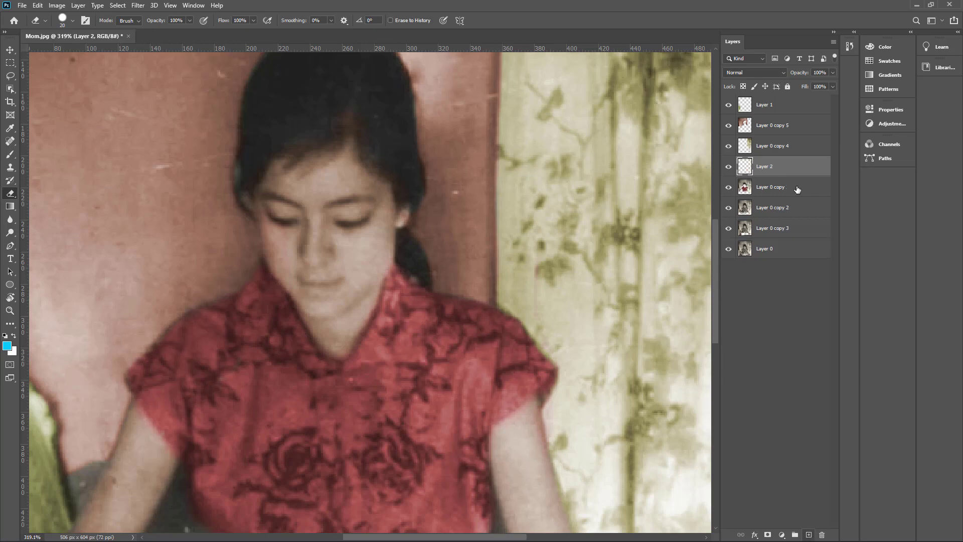
{"action": "key", "text": "ctrl+z"}
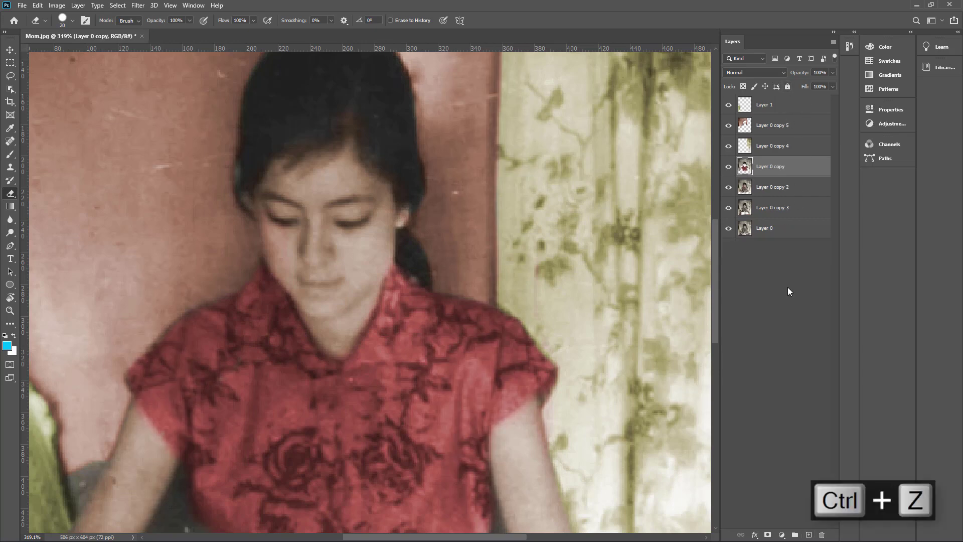
{"action": "left_click", "coordinate": [809, 536]}
Change the foreground colour to pure bright red.
{"action": "scroll", "coordinate": [283, 276], "scroll_direction": "up", "scroll_amount": 2}
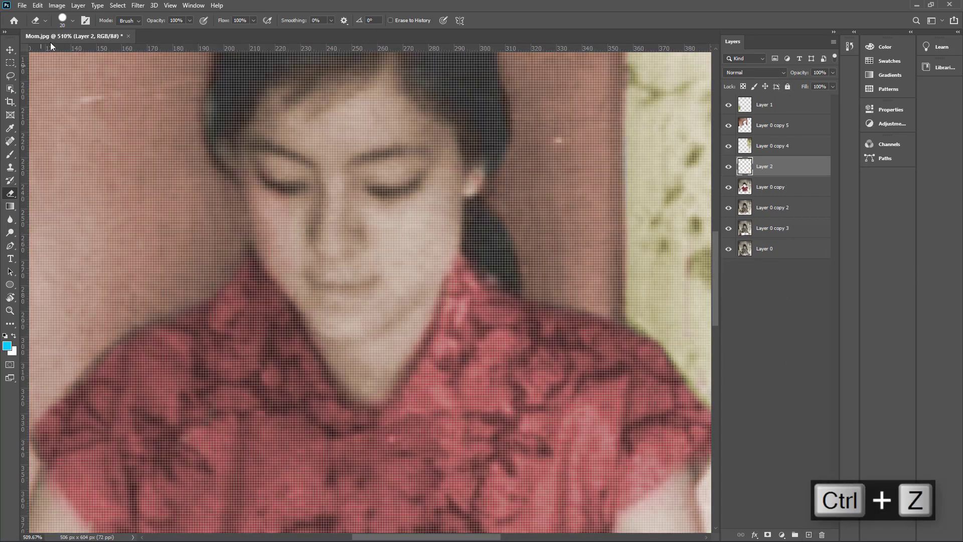
{"action": "left_click", "coordinate": [7, 346]}
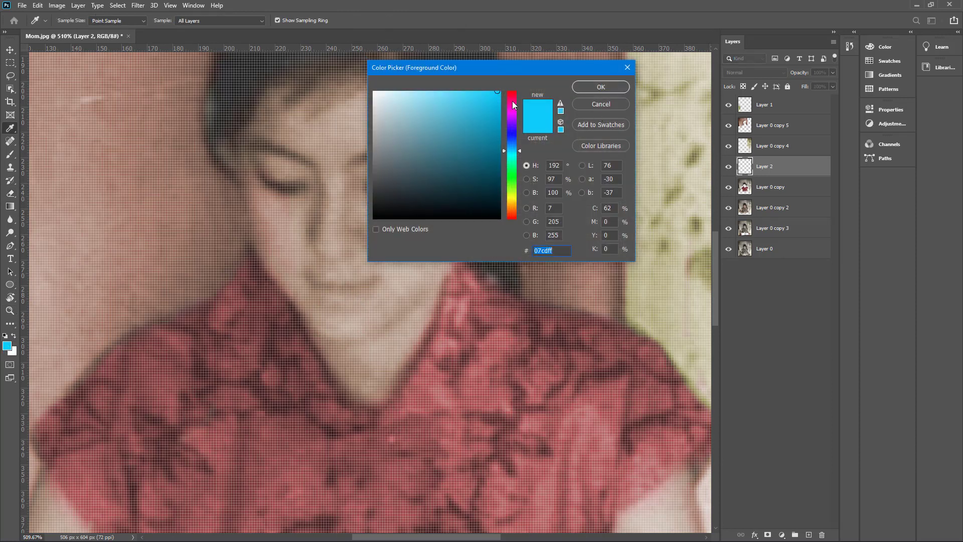
{"action": "left_click_drag", "start_coordinate": [513, 104], "coordinate": [513, 92]}
{"action": "left_click", "coordinate": [600, 87]}
{"action": "key", "text": "e"}
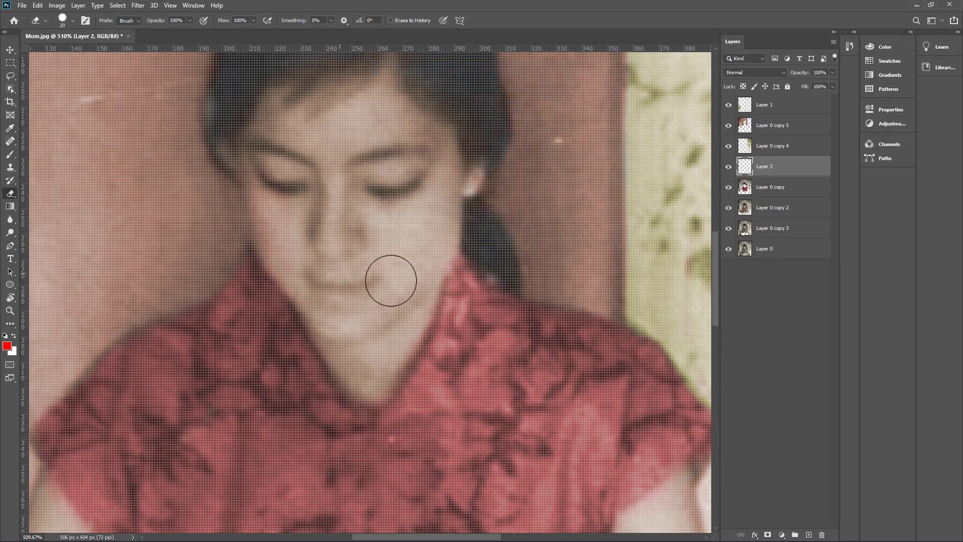
Paint over the woman's lips in red on Layer 2 with a small size 4 brush.
{"action": "scroll", "coordinate": [391, 280], "scroll_direction": "up", "scroll_amount": 2}
{"action": "key", "text": "bracketleft"}
{"action": "key", "text": "bracketleft"}
{"action": "key", "text": "bracketleft"}
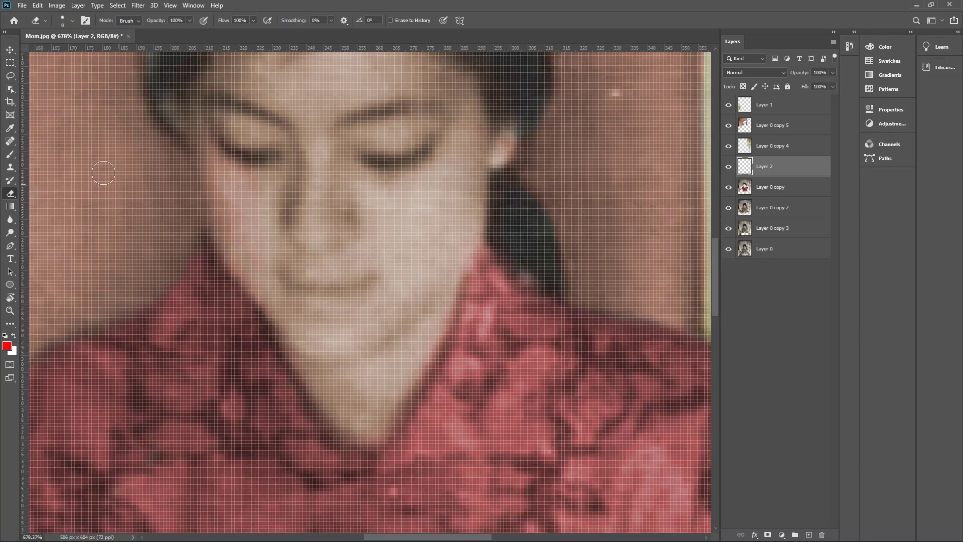
{"action": "key", "text": "bracketleft"}
{"action": "key", "text": "bracketleft"}
{"action": "key", "text": "bracketleft"}
{"action": "key", "text": "bracketleft"}
{"action": "key", "text": "bracketleft"}
{"action": "left_click", "coordinate": [10, 154]}
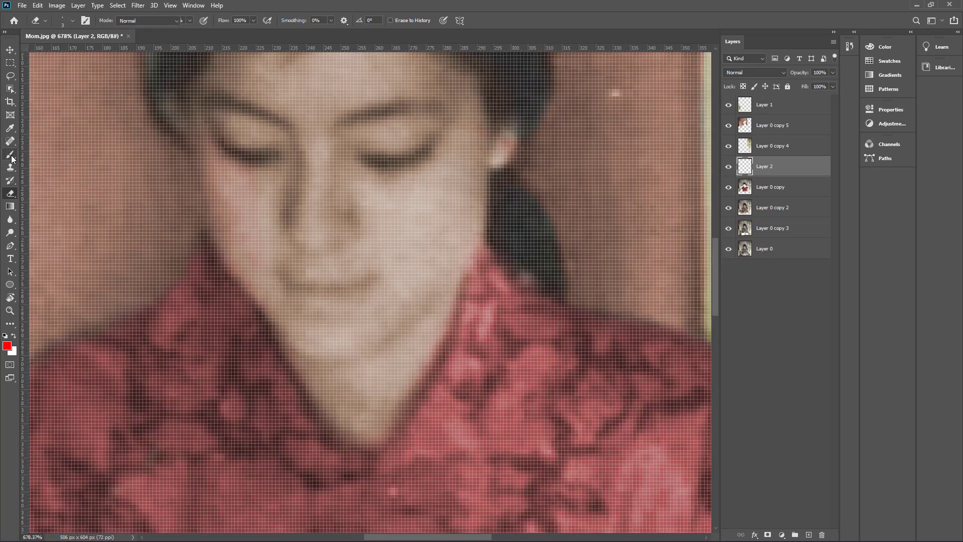
{"action": "mouse_move", "coordinate": [331, 295]}
{"action": "left_mouse_down"}
{"action": "mouse_move", "coordinate": [371, 279]}
{"action": "mouse_move", "coordinate": [326, 293]}
{"action": "mouse_move", "coordinate": [292, 286]}
{"action": "mouse_move", "coordinate": [306, 290]}
{"action": "left_mouse_up"}
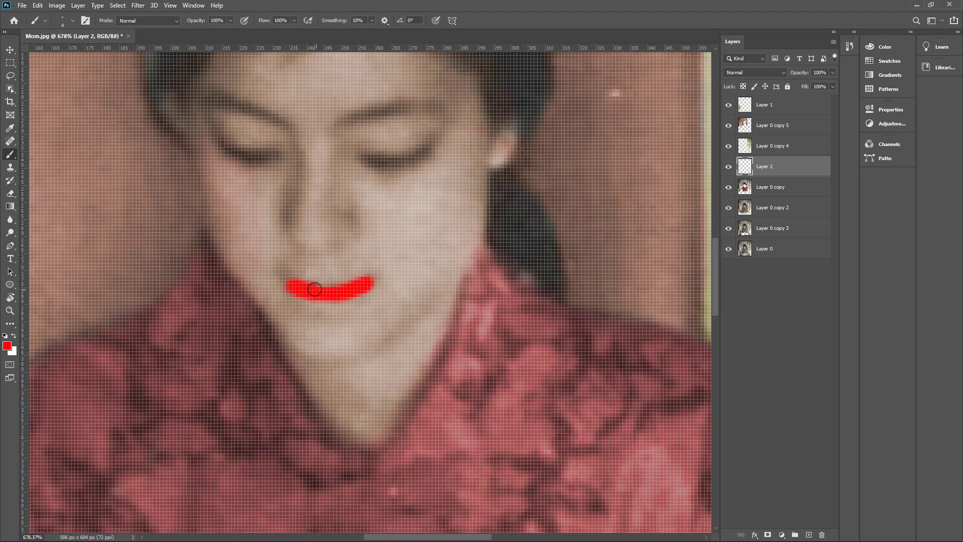
Set the lip colour layer, Layer 2, to the Multiply blend mode and lower its opacity to 17%.
{"action": "left_click", "coordinate": [779, 74]}
{"action": "left_click", "coordinate": [759, 110]}
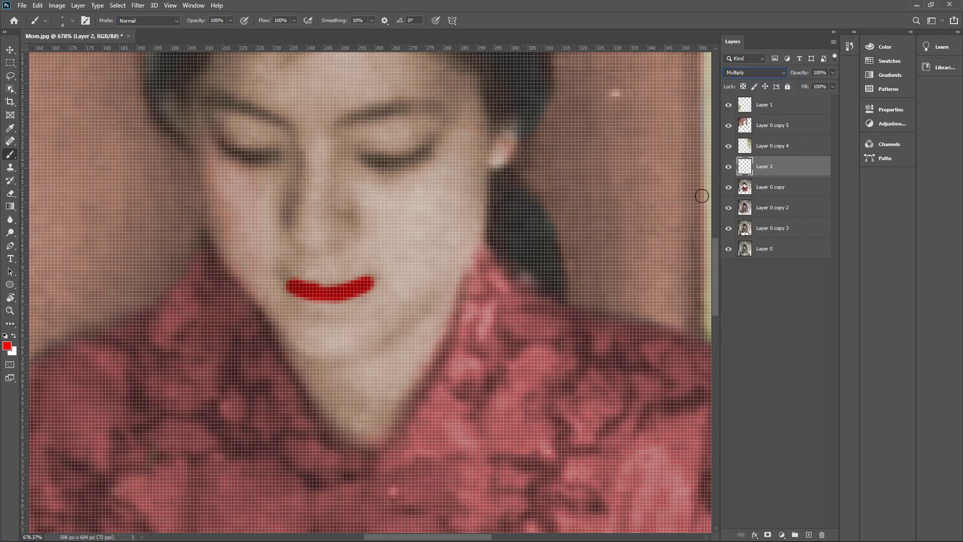
{"action": "left_click", "coordinate": [832, 72]}
{"action": "left_click_drag", "start_coordinate": [803, 85], "coordinate": [793, 85]}
{"action": "scroll", "coordinate": [460, 254], "scroll_direction": "down", "scroll_amount": 5}
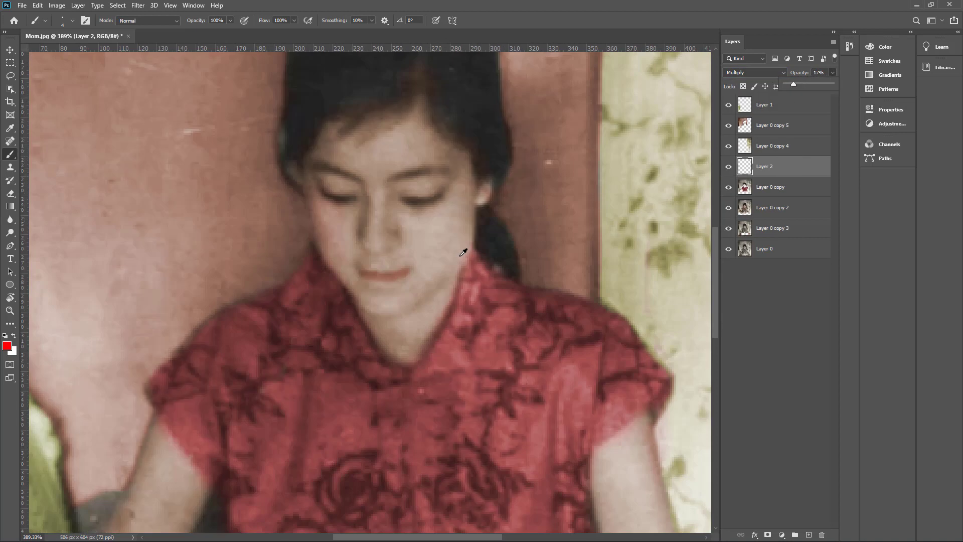
Erase the excess red around the corner and edges of the lips on Layer 2 with a small eraser.
{"action": "scroll", "coordinate": [471, 257], "scroll_direction": "up", "scroll_amount": 7}
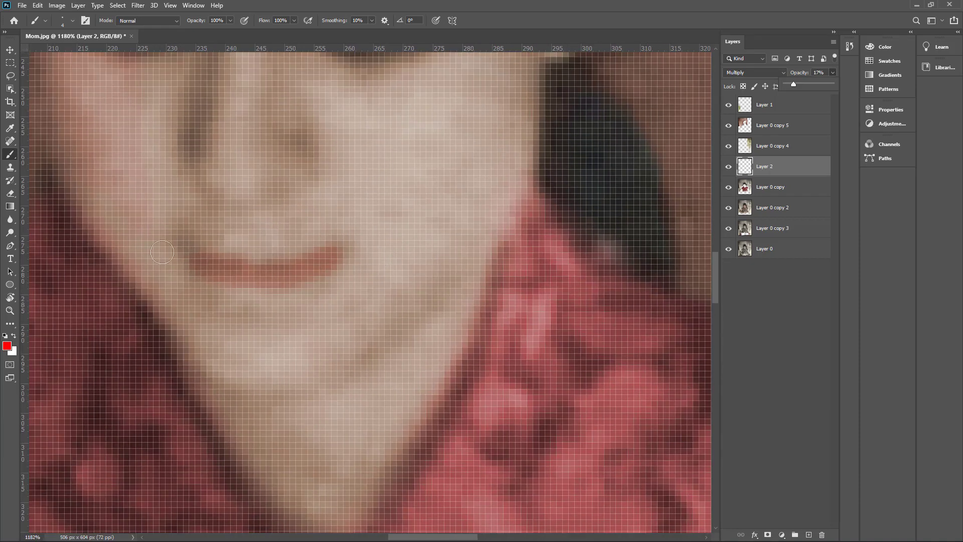
{"action": "left_click", "coordinate": [10, 193]}
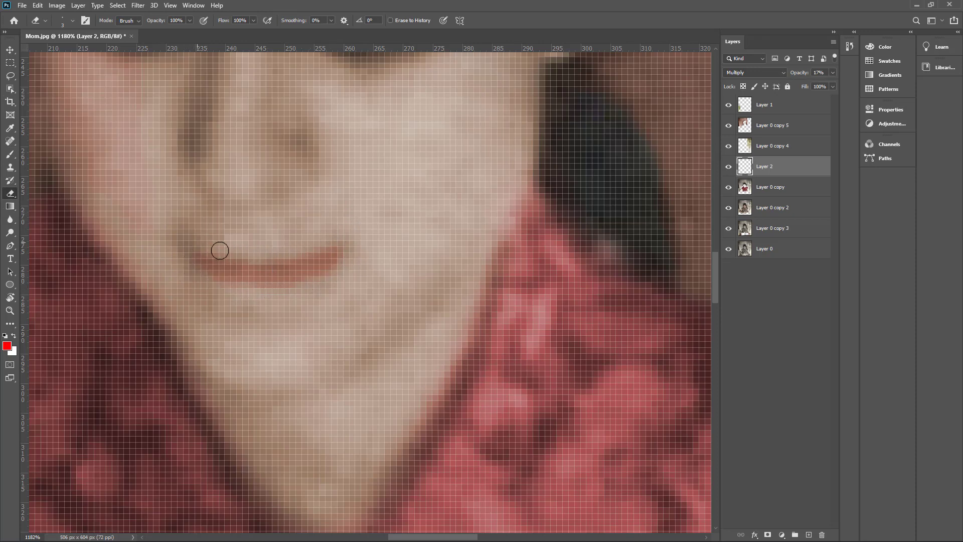
{"action": "scroll", "coordinate": [320, 278], "scroll_direction": "down", "scroll_amount": 8}
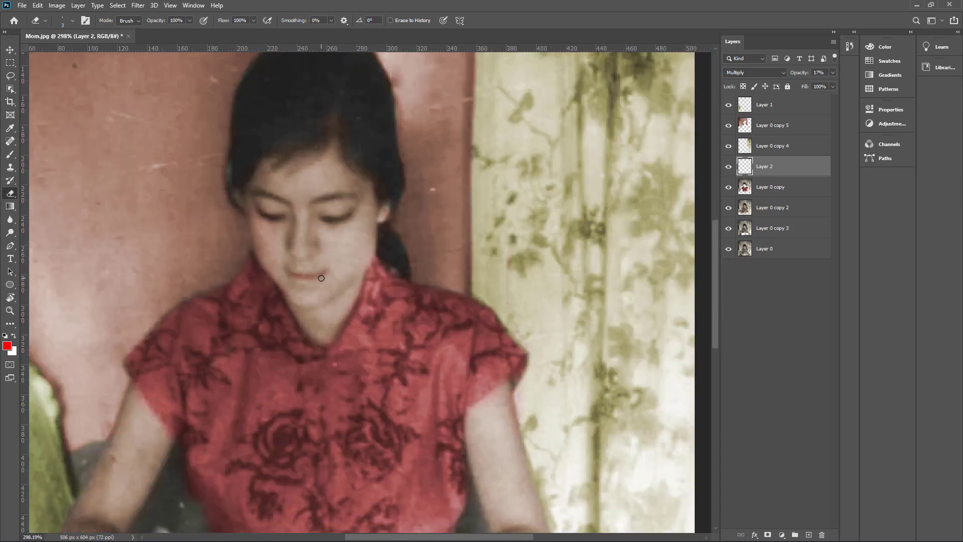
{"action": "scroll", "coordinate": [321, 278], "scroll_direction": "down", "scroll_amount": 2}
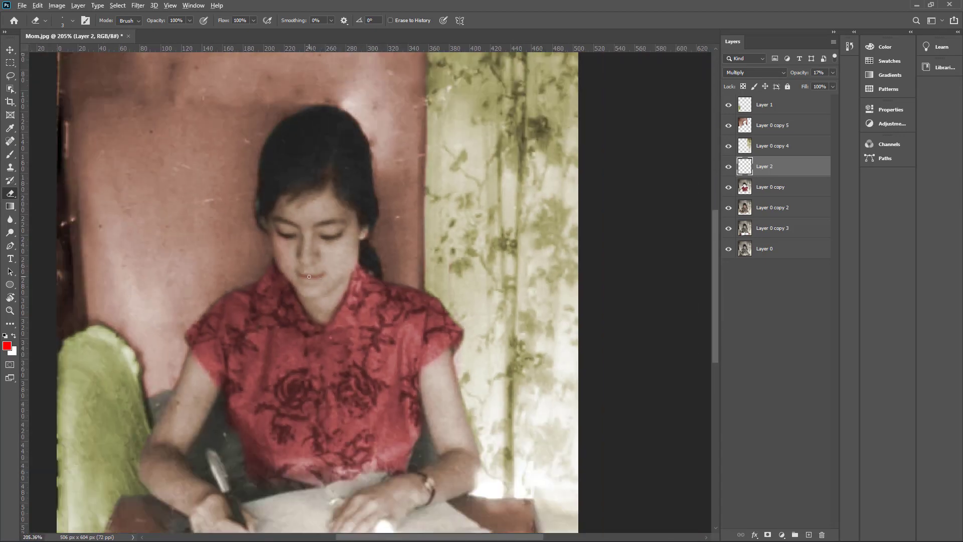
{"action": "scroll", "coordinate": [309, 277], "scroll_direction": "up", "scroll_amount": 6}
{"action": "scroll", "coordinate": [366, 258], "scroll_direction": "down", "scroll_amount": 2}
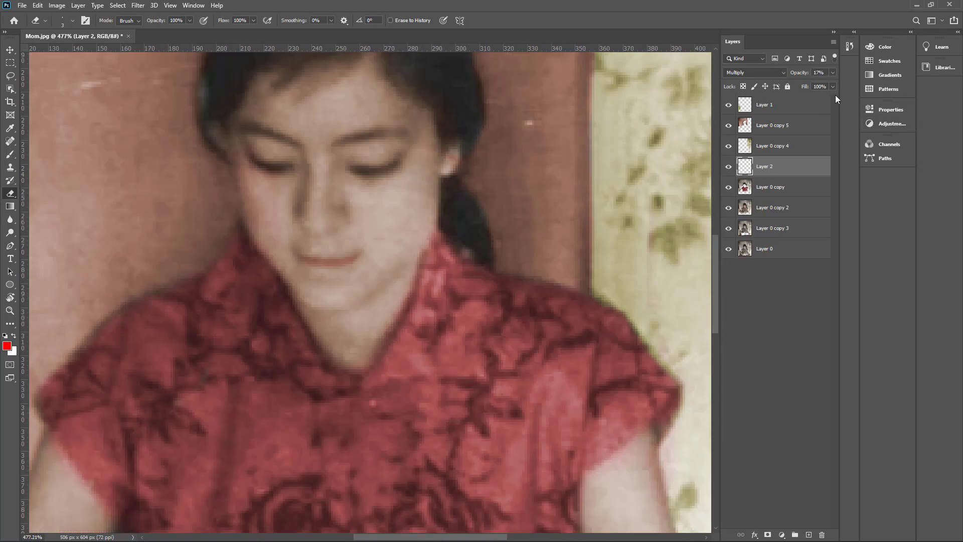
Reduce Layer 2's opacity, trying 5% before settling on 9%, and make Layer 0 copy 4 the active layer.
{"action": "left_click", "coordinate": [833, 73]}
{"action": "scroll", "coordinate": [417, 207], "scroll_direction": "down", "scroll_amount": 4}
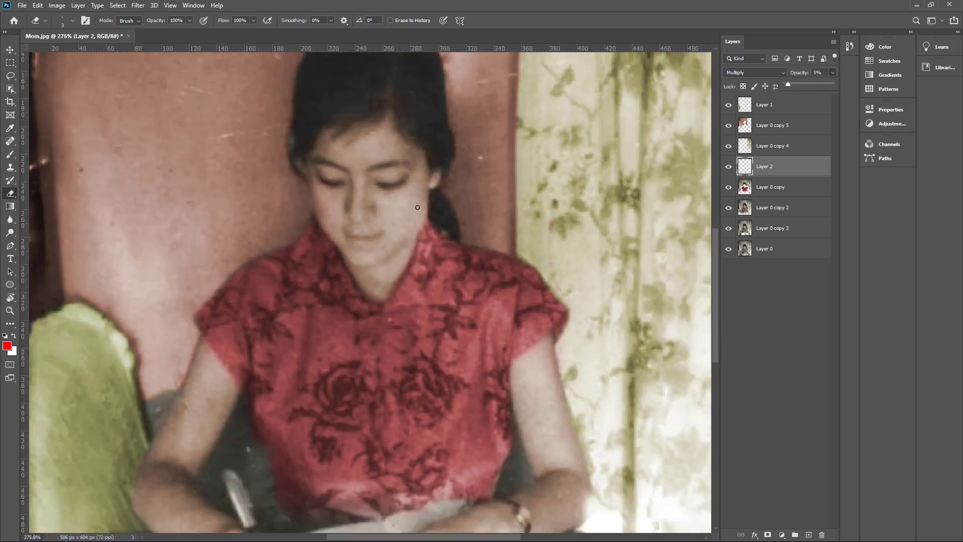
{"action": "scroll", "coordinate": [419, 211], "scroll_direction": "down", "scroll_amount": 1}
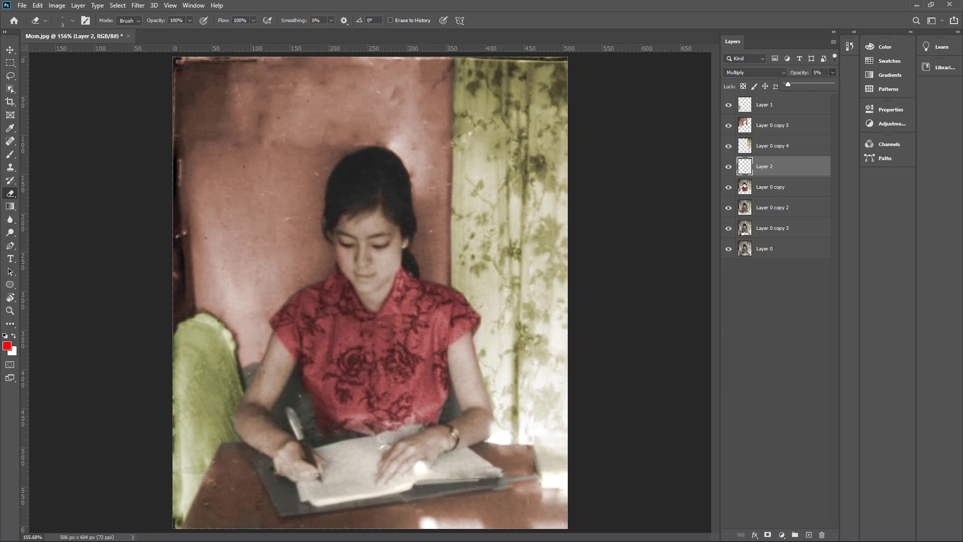
{"action": "scroll", "coordinate": [490, 196], "scroll_direction": "up", "scroll_amount": 4}
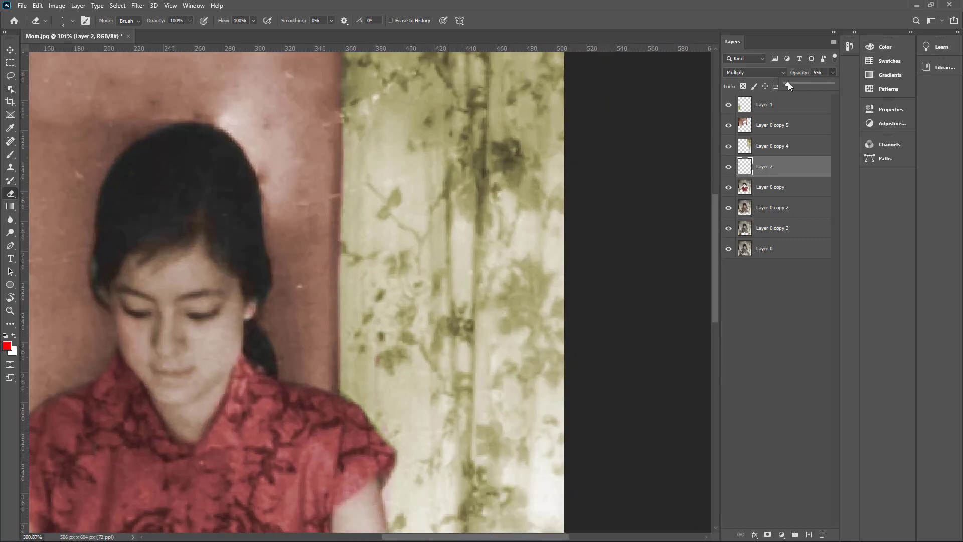
{"action": "scroll", "coordinate": [445, 272], "scroll_direction": "down", "scroll_amount": 3}
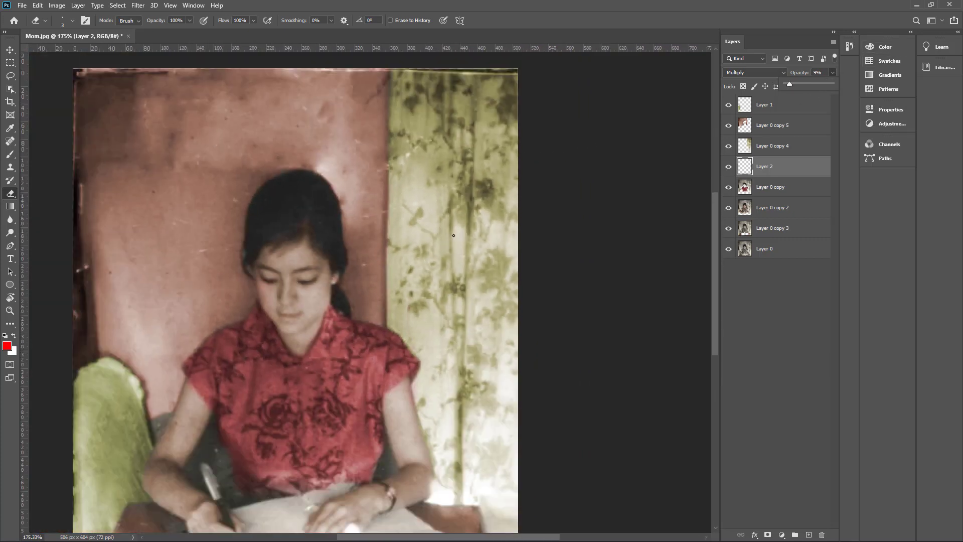
{"action": "scroll", "coordinate": [444, 272], "scroll_direction": "up", "scroll_amount": 7}
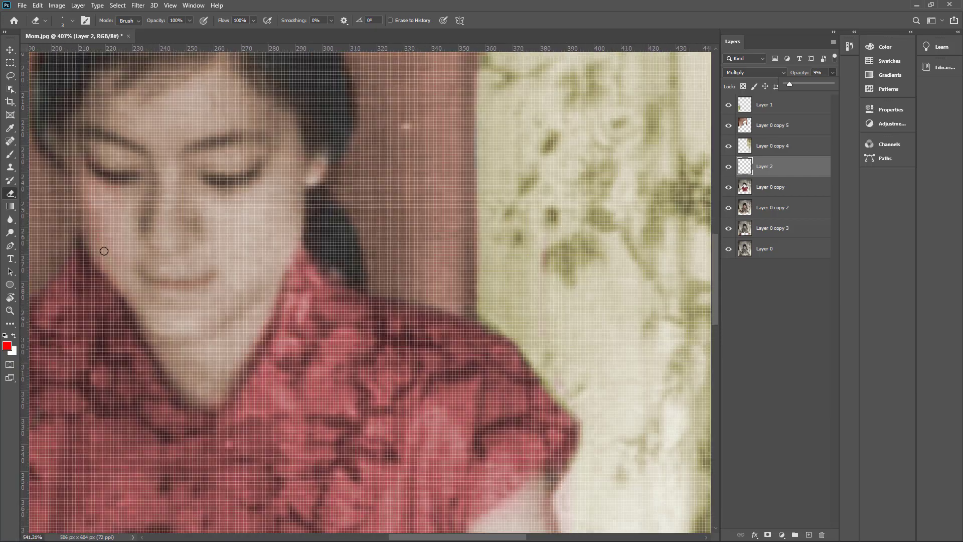
{"action": "scroll", "coordinate": [195, 307], "scroll_direction": "down", "scroll_amount": 3}
{"action": "scroll", "coordinate": [195, 308], "scroll_direction": "down", "scroll_amount": 3}
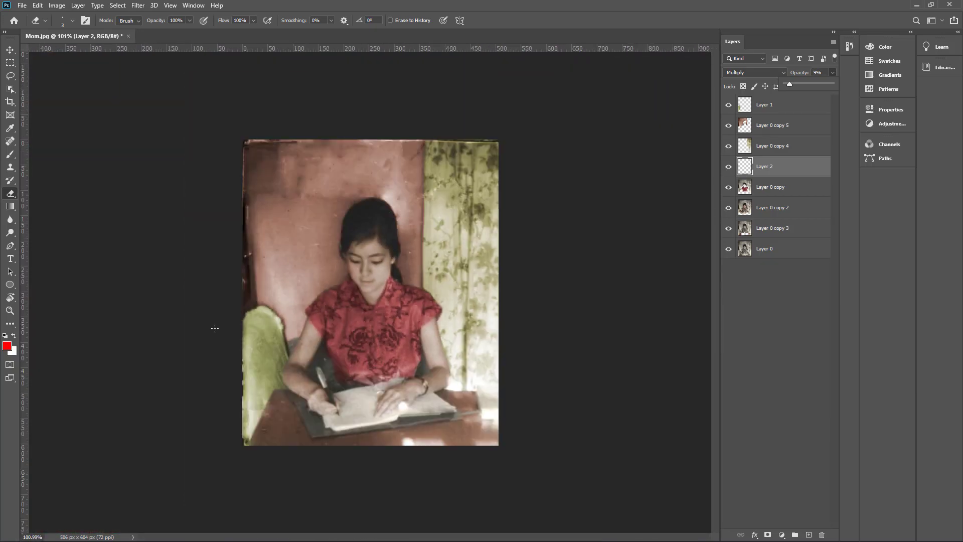
{"action": "scroll", "coordinate": [285, 330], "scroll_direction": "up", "scroll_amount": 1}
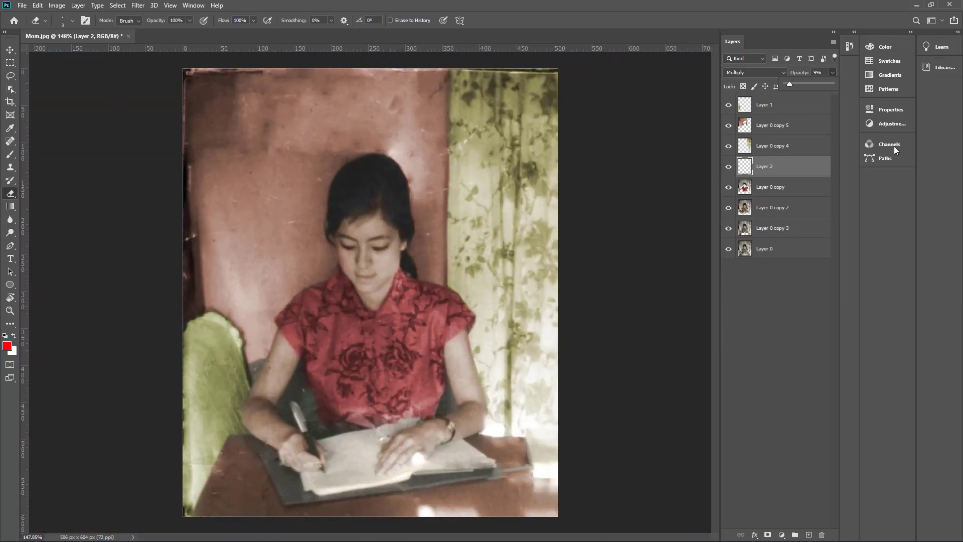
{"action": "left_click", "coordinate": [767, 149]}
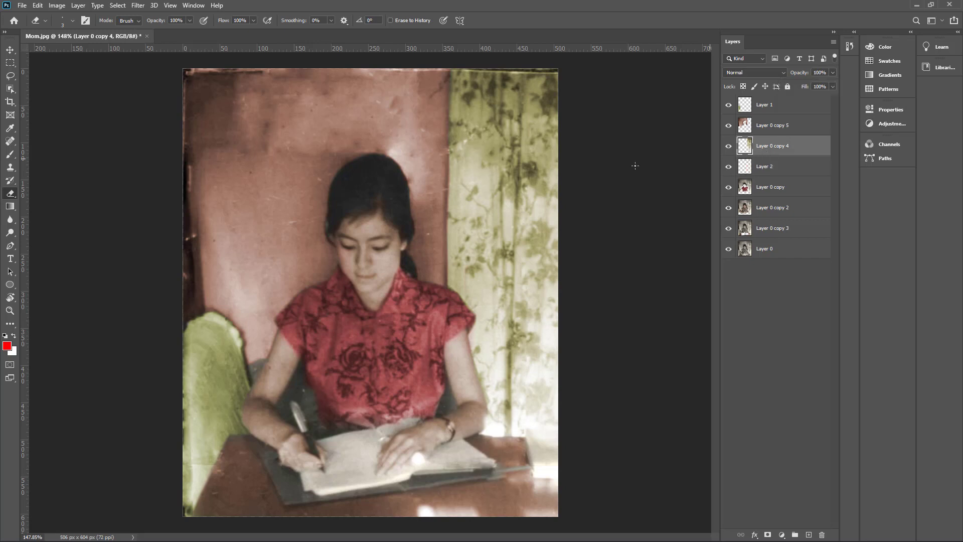
{"action": "left_click", "coordinate": [55, 6]}
{"action": "mouse_move", "coordinate": [75, 31]}
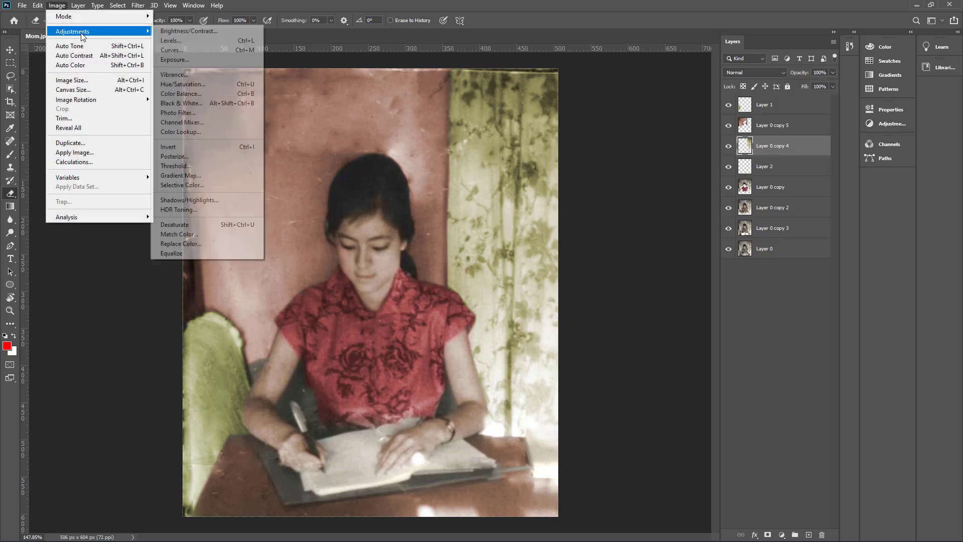
{"action": "left_click", "coordinate": [189, 41]}
{"action": "left_click", "coordinate": [734, 230]}
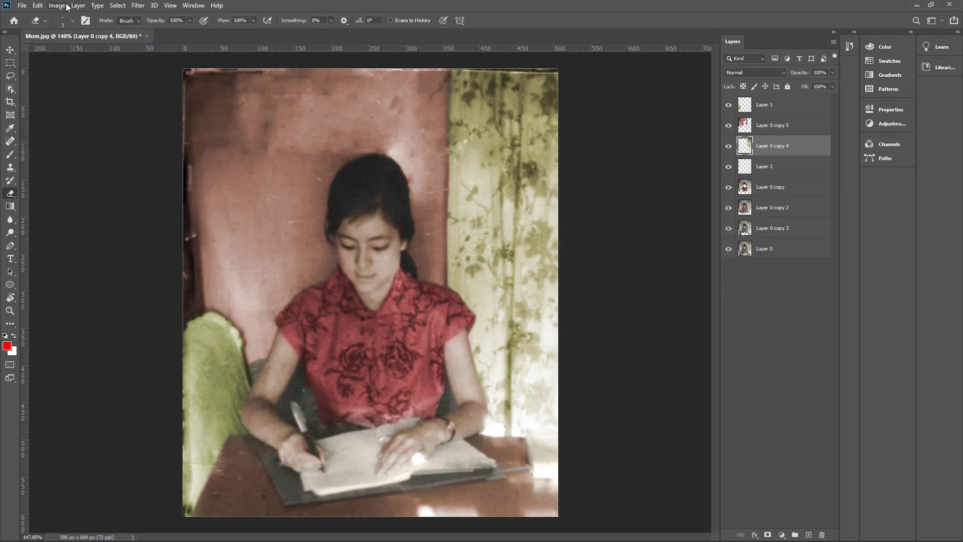
Recolour the curtains turquoise by applying Hue/Saturation with a hue of +120 to Layer 0 copy 4.
{"action": "left_click", "coordinate": [56, 5]}
{"action": "mouse_move", "coordinate": [76, 31]}
{"action": "left_click", "coordinate": [184, 85]}
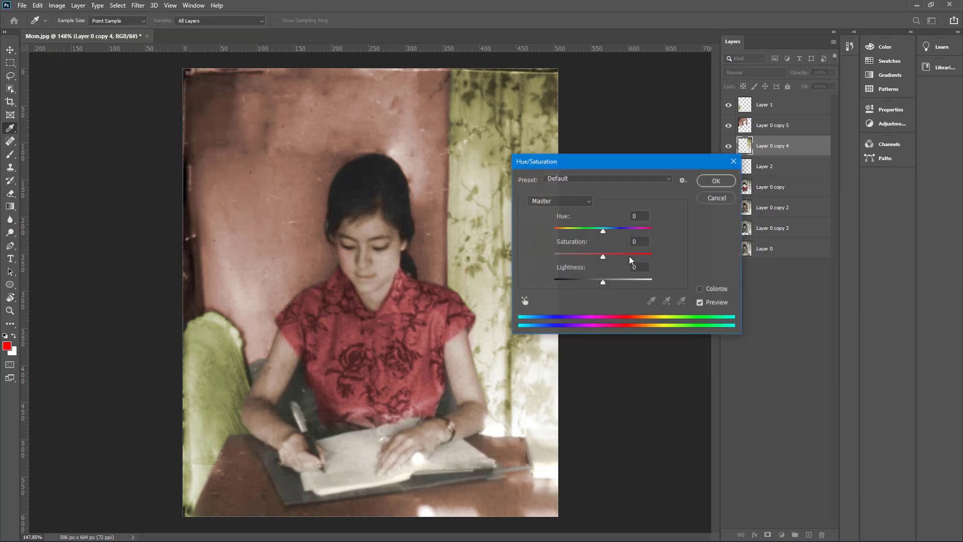
{"action": "left_click_drag", "start_coordinate": [602, 232], "coordinate": [642, 233]}
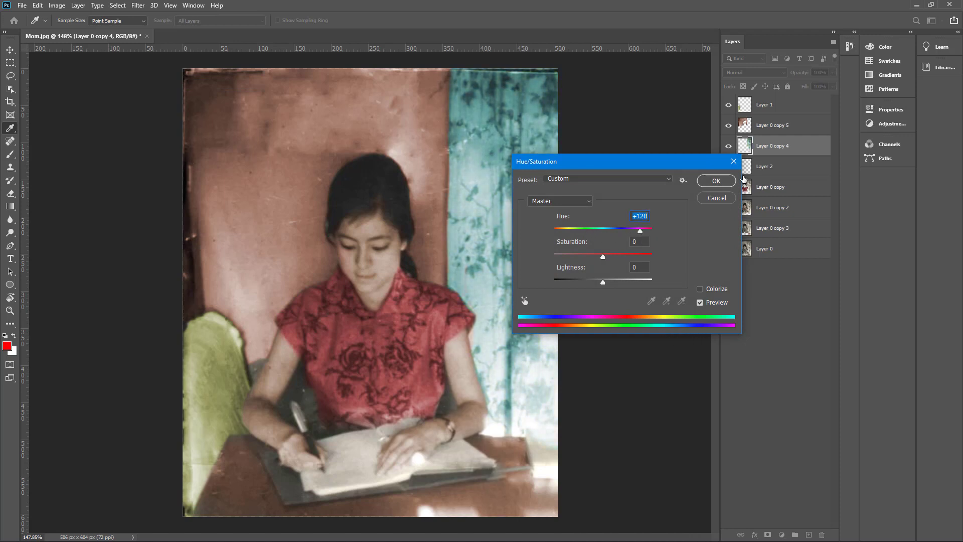
{"action": "left_click", "coordinate": [732, 180]}
Examine the individual colour layers by hiding and showing them to identify which one carries the orange fringe between the sleeve and the curtain.
{"action": "scroll", "coordinate": [435, 329], "scroll_direction": "up", "scroll_amount": 5}
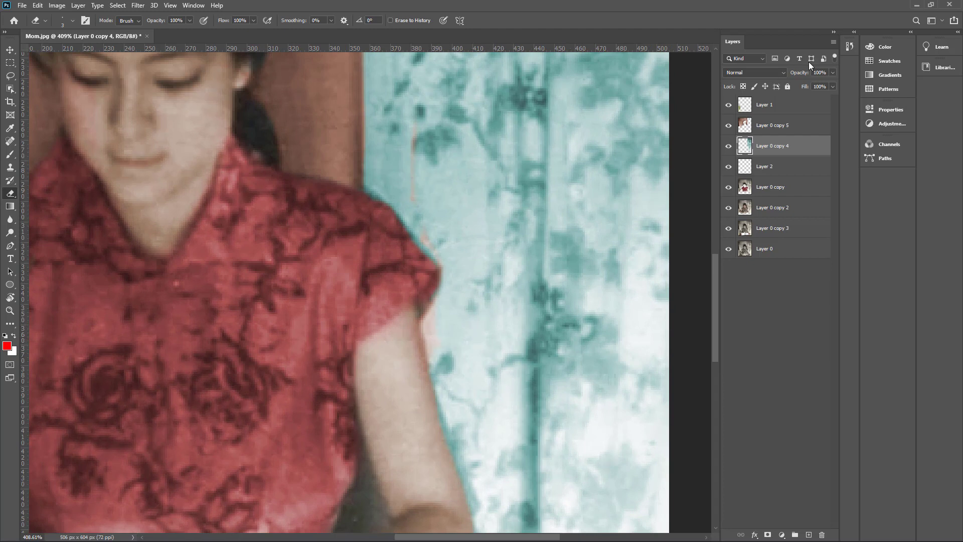
{"action": "left_click", "coordinate": [773, 187]}
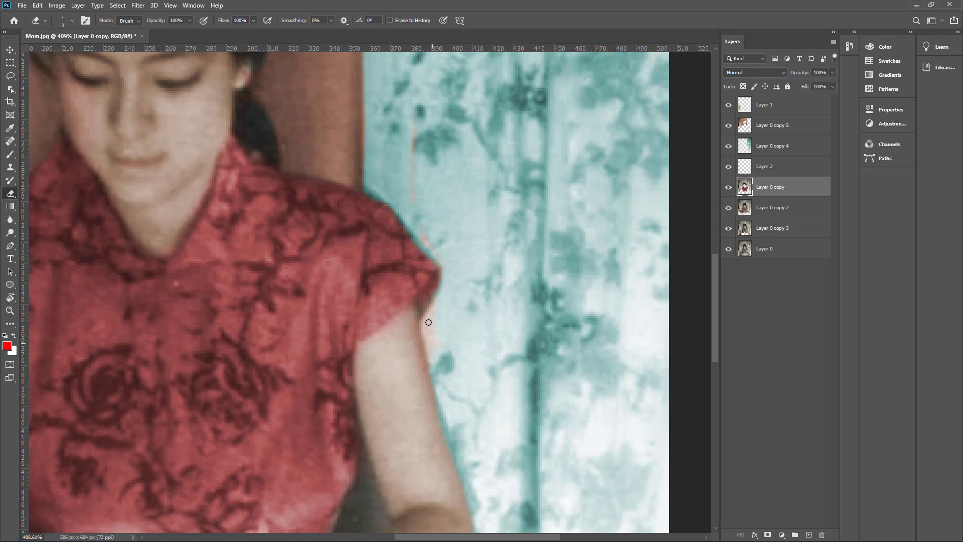
{"action": "scroll", "coordinate": [445, 341], "scroll_direction": "up", "scroll_amount": 3}
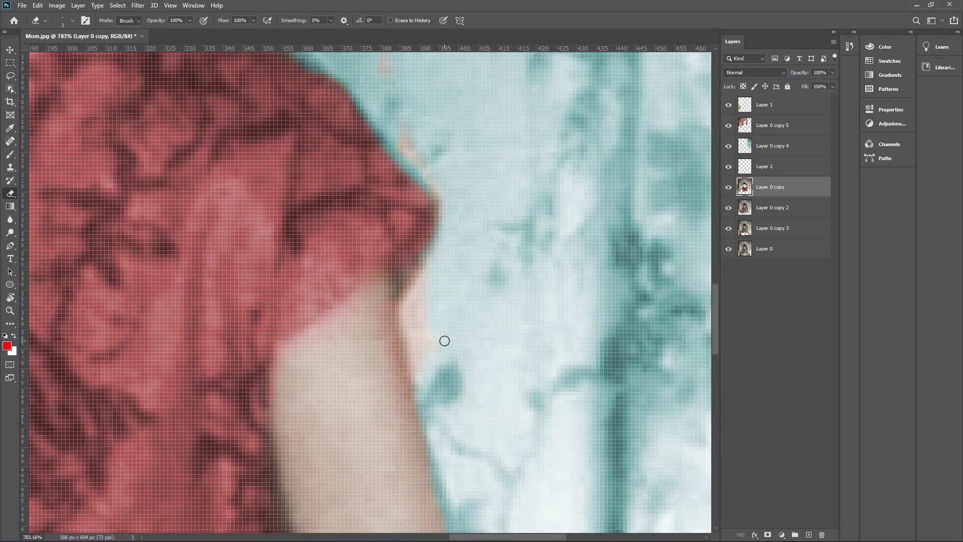
{"action": "scroll", "coordinate": [444, 341], "scroll_direction": "down", "scroll_amount": 9}
{"action": "scroll", "coordinate": [446, 341], "scroll_direction": "up", "scroll_amount": 5}
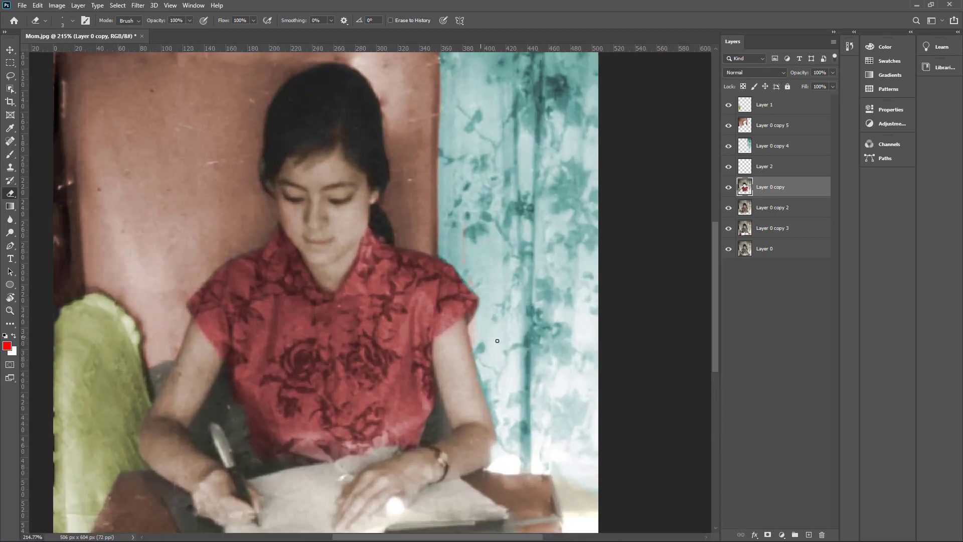
{"action": "left_click", "coordinate": [771, 118]}
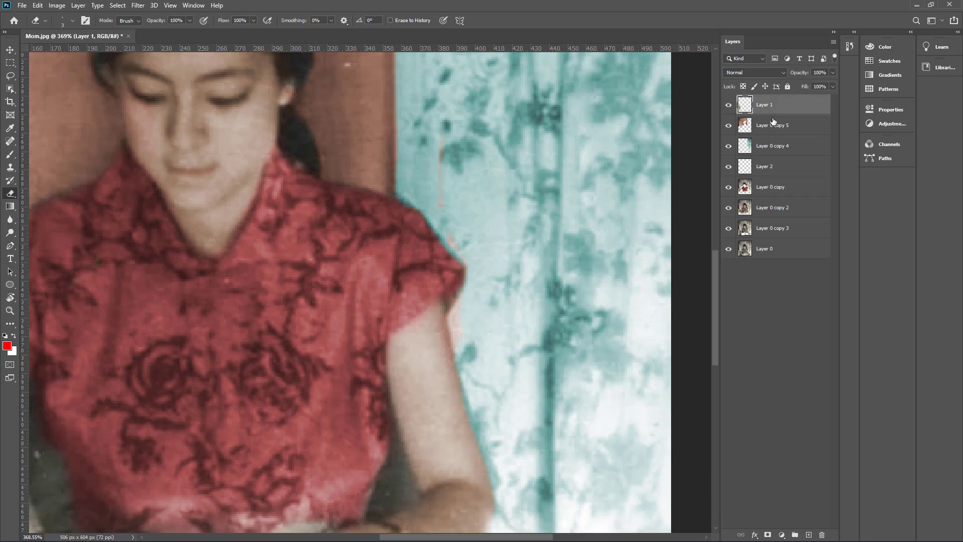
{"action": "left_click", "coordinate": [790, 146]}
{"action": "left_click", "coordinate": [778, 168]}
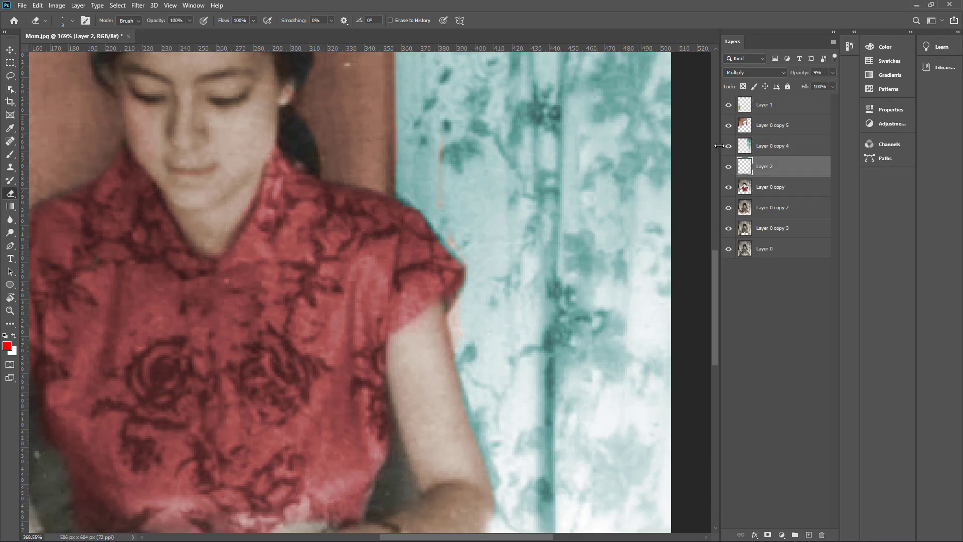
{"action": "left_click", "coordinate": [732, 146]}
{"action": "left_click", "coordinate": [732, 146]}
{"action": "left_click", "coordinate": [776, 149]}
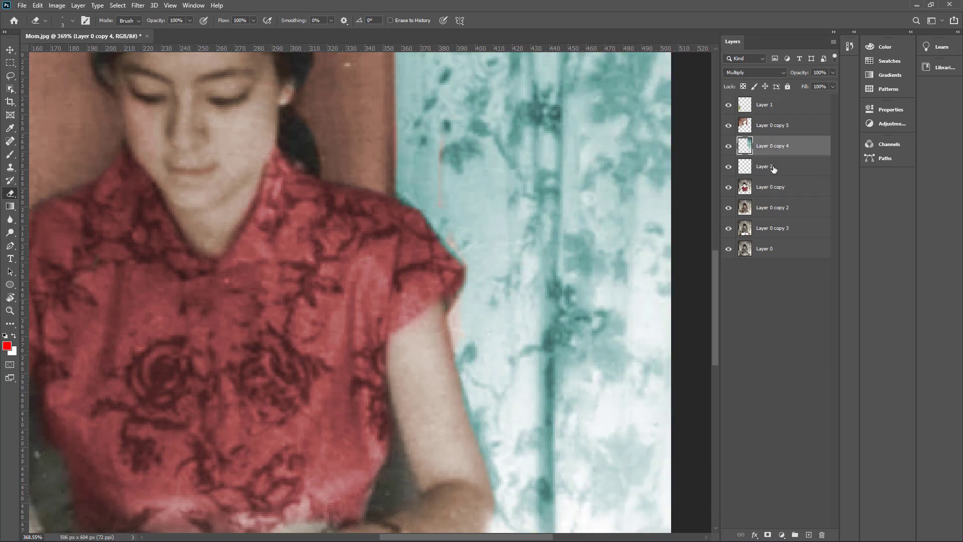
{"action": "left_click", "coordinate": [770, 170]}
{"action": "left_click", "coordinate": [729, 187]}
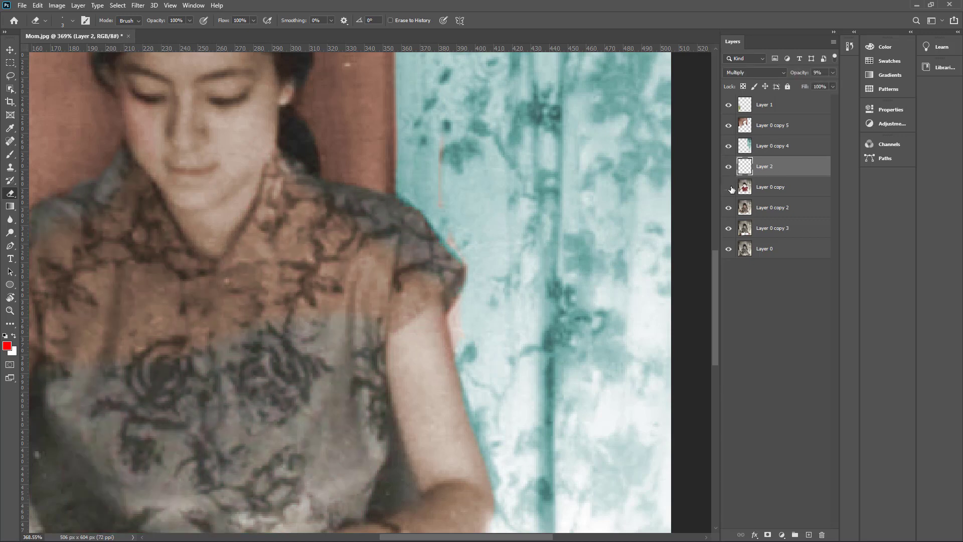
{"action": "left_click", "coordinate": [730, 188]}
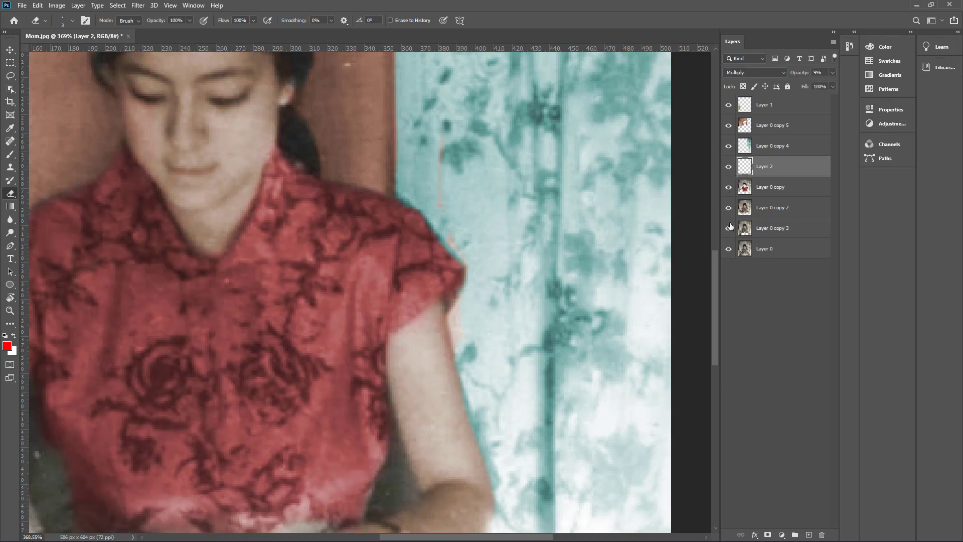
{"action": "left_click", "coordinate": [729, 208]}
{"action": "left_click", "coordinate": [729, 188]}
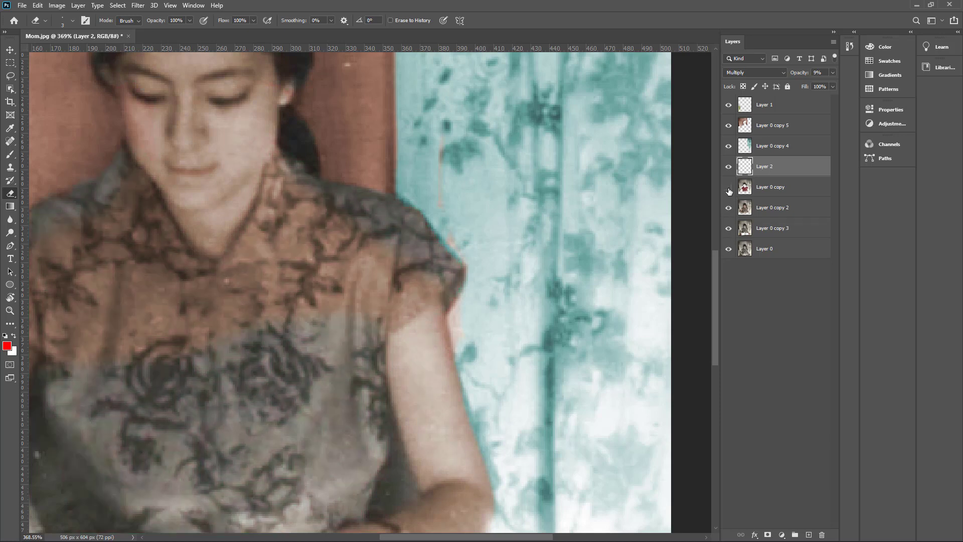
{"action": "left_click", "coordinate": [729, 188]}
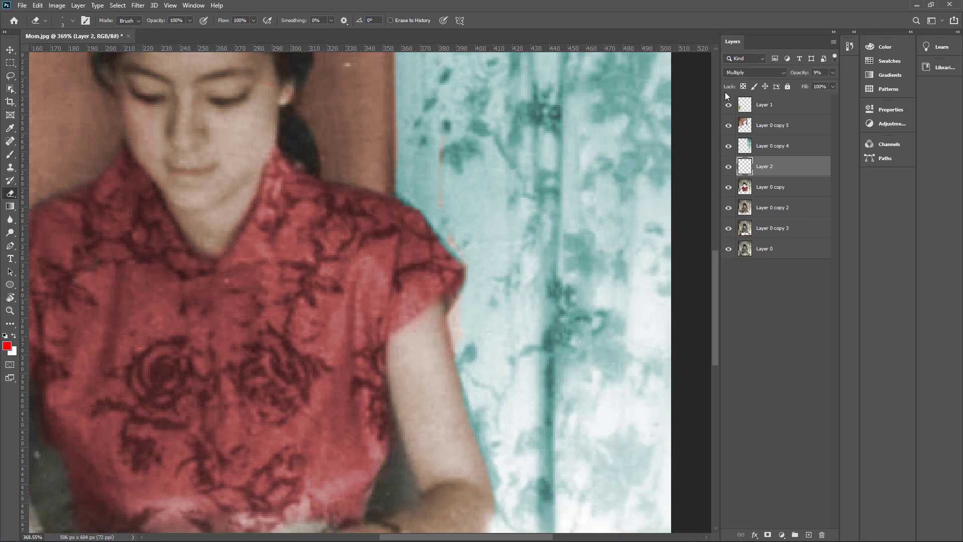
{"action": "left_click", "coordinate": [729, 125]}
{"action": "left_click", "coordinate": [729, 126]}
Erase the stray wall colour from Layer 0 copy 5 beside the sleeve and on the curtain with a size 10 eraser, and make Layer 1 active.
{"action": "left_click", "coordinate": [769, 126]}
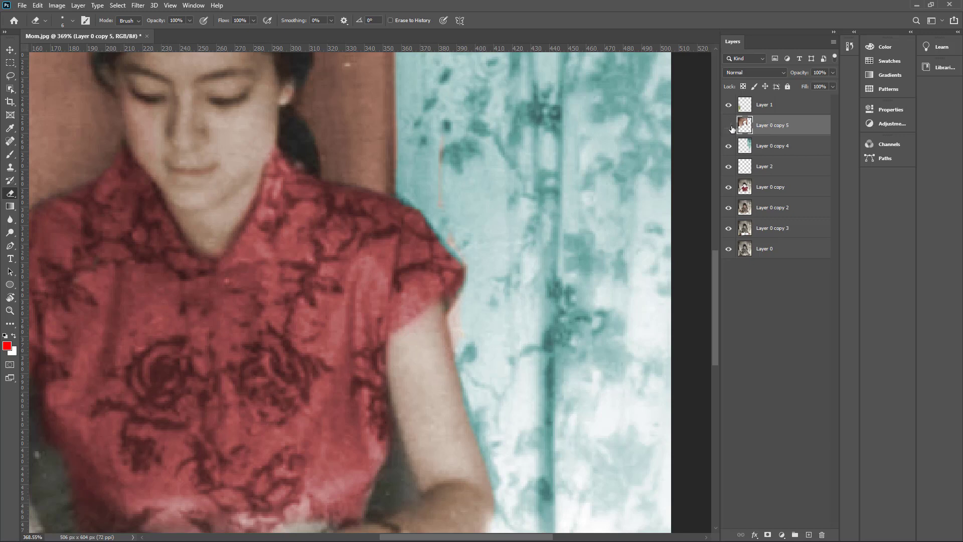
{"action": "left_click", "coordinate": [730, 128]}
{"action": "left_click", "coordinate": [729, 127]}
{"action": "key", "text": "bracketright"}
{"action": "key", "text": "bracketright"}
{"action": "key", "text": "bracketright"}
{"action": "key", "text": "bracketright"}
{"action": "mouse_move", "coordinate": [460, 321]}
{"action": "left_mouse_down"}
{"action": "mouse_move", "coordinate": [460, 340]}
{"action": "mouse_move", "coordinate": [465, 310]}
{"action": "left_mouse_up"}
{"action": "mouse_move", "coordinate": [456, 214]}
{"action": "left_mouse_down"}
{"action": "mouse_move", "coordinate": [462, 247]}
{"action": "mouse_move", "coordinate": [433, 201]}
{"action": "mouse_move", "coordinate": [424, 149]}
{"action": "mouse_move", "coordinate": [450, 191]}
{"action": "left_mouse_up"}
{"action": "scroll", "coordinate": [418, 259], "scroll_direction": "down", "scroll_amount": 1}
{"action": "scroll", "coordinate": [417, 260], "scroll_direction": "down", "scroll_amount": 8}
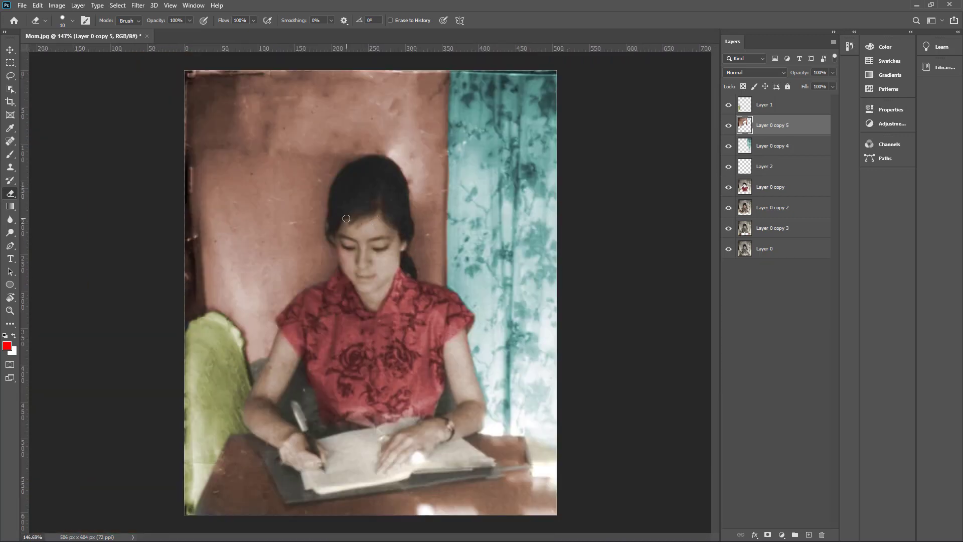
{"action": "left_click", "coordinate": [778, 105]}
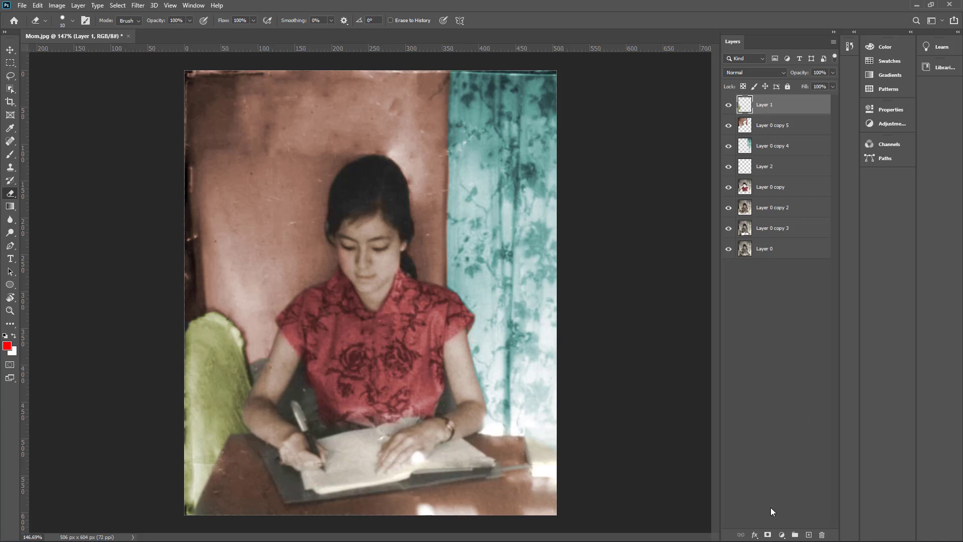
{"action": "left_click", "coordinate": [769, 535]}
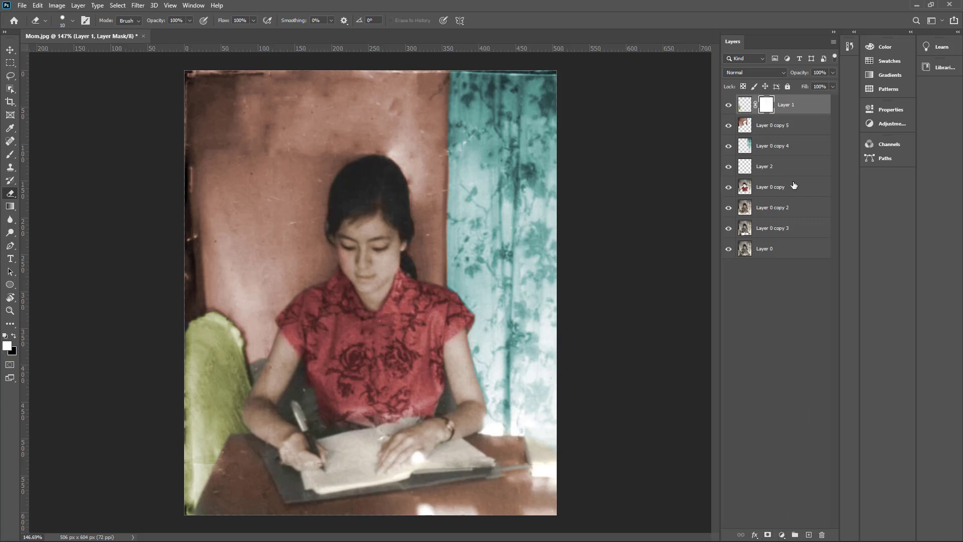
{"action": "key", "text": "ctrl+z"}
{"action": "left_click", "coordinate": [755, 535]}
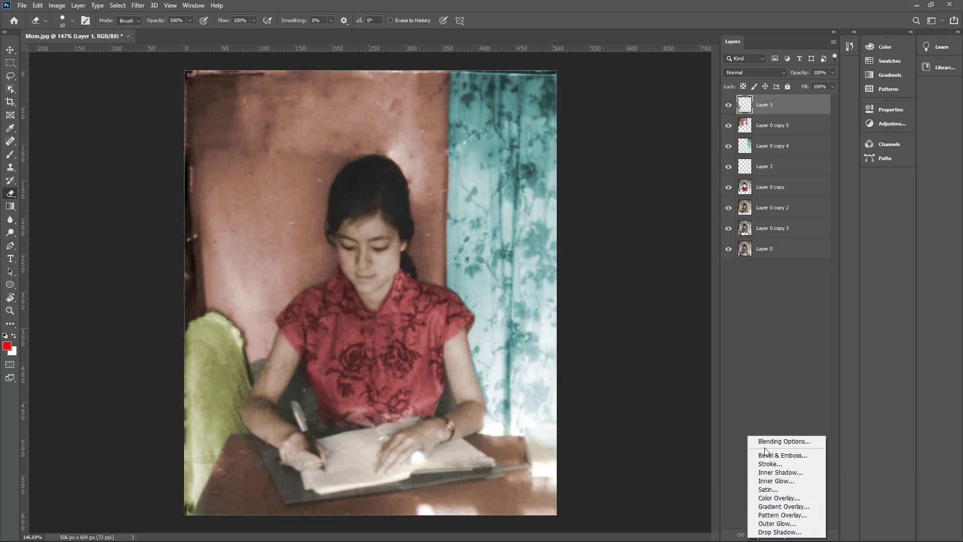
{"action": "left_click", "coordinate": [755, 394]}
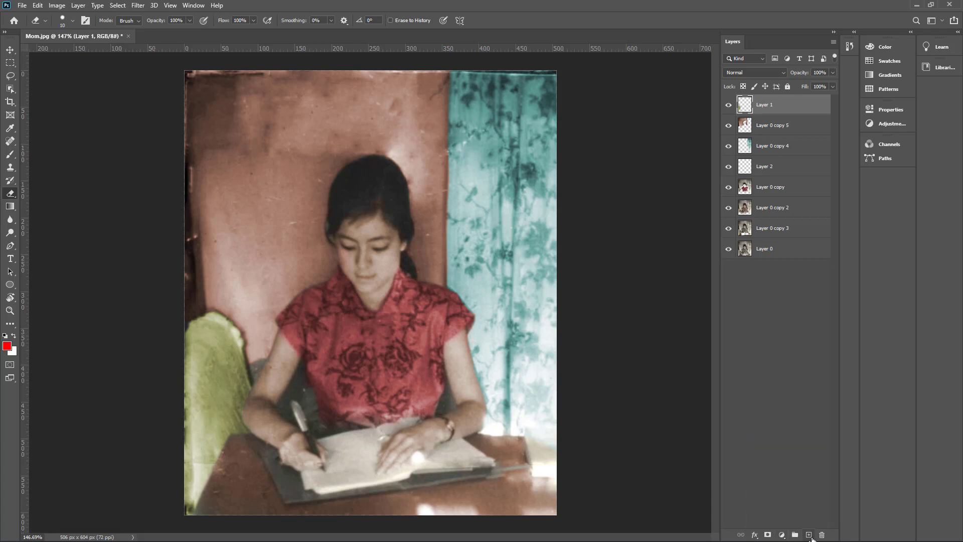
{"action": "left_click", "coordinate": [809, 535]}
{"action": "key", "text": "ctrl+z"}
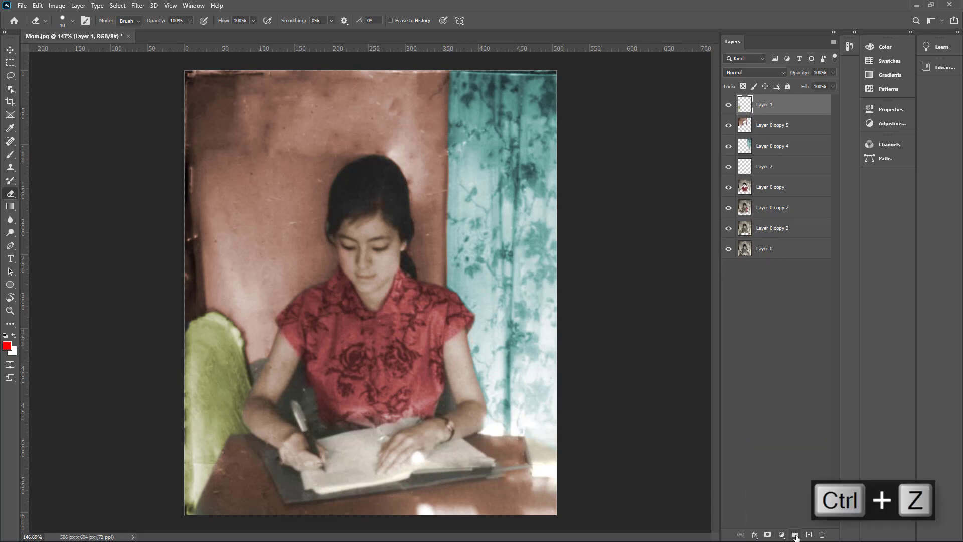
Add a Vibrance adjustment layer above Layer 1 with vibrance +100 and saturation -28.
{"action": "left_click", "coordinate": [782, 535]}
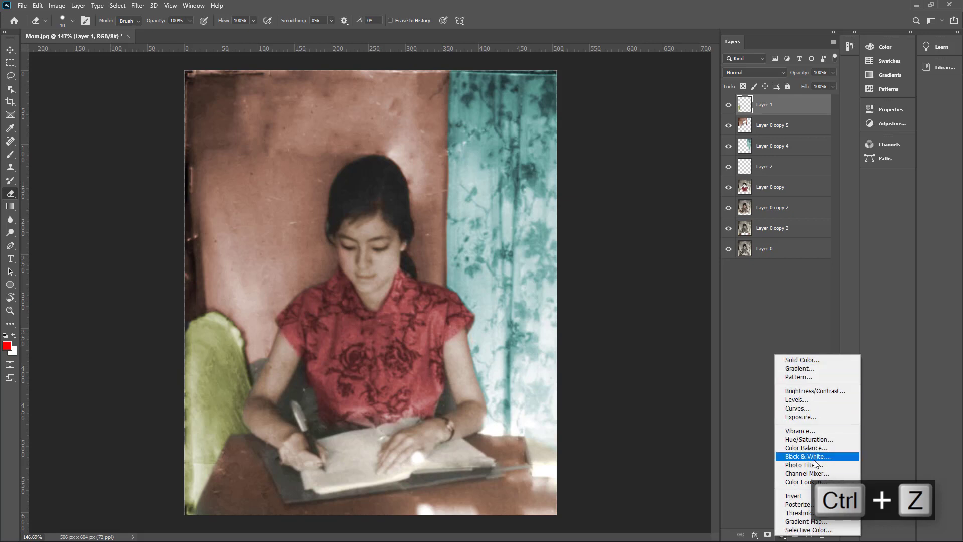
{"action": "left_click", "coordinate": [821, 430]}
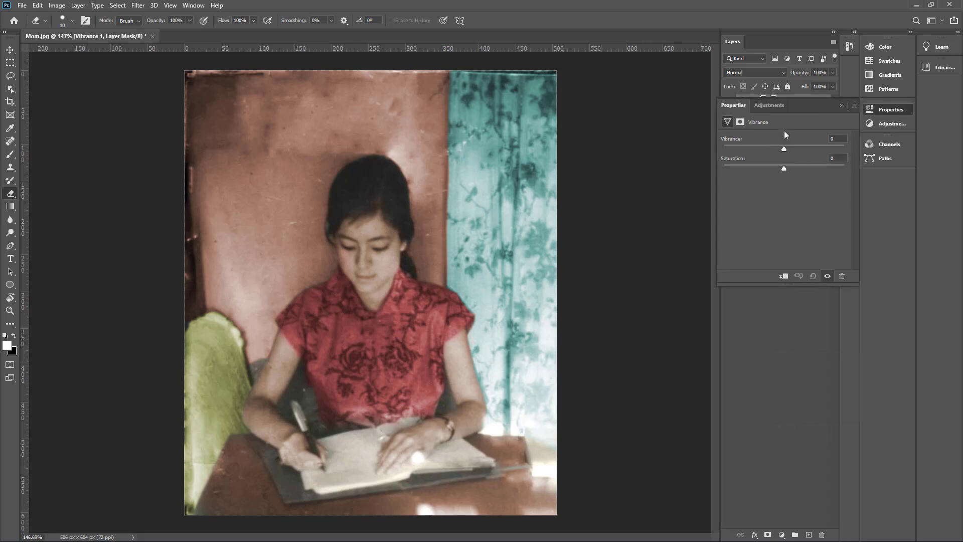
{"action": "left_click_drag", "start_coordinate": [784, 149], "coordinate": [769, 169]}
{"action": "left_click_drag", "start_coordinate": [826, 149], "coordinate": [848, 149]}
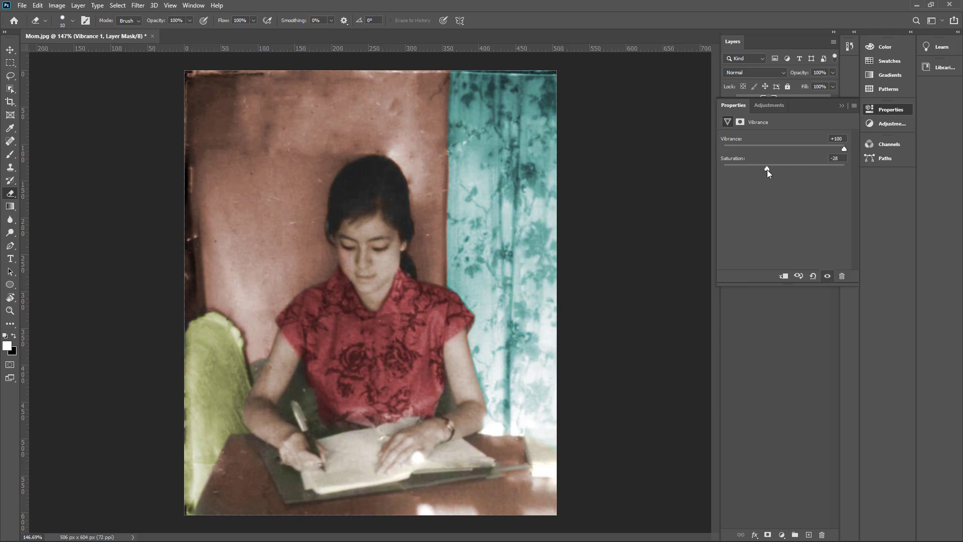
{"action": "left_click", "coordinate": [783, 320]}
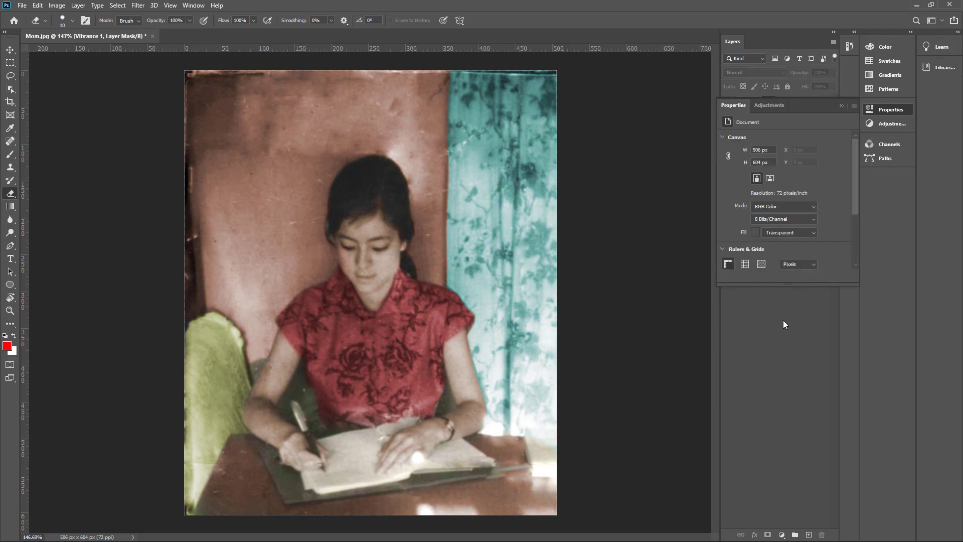
{"action": "left_click", "coordinate": [842, 105]}
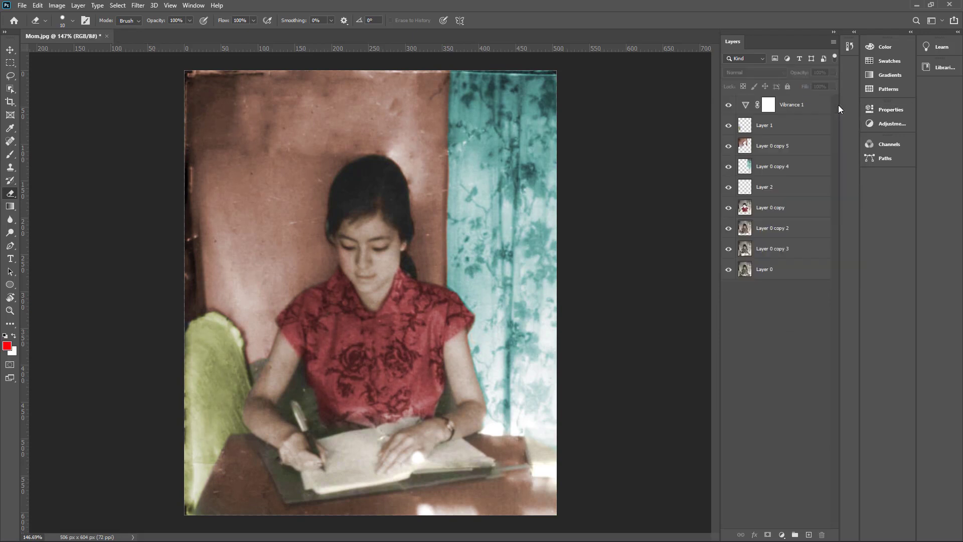
Create a layer group and move every layer from Vibrance 1 down to Layer 0 copy 3 into it, leaving Layer 0 outside.
{"action": "left_click", "coordinate": [796, 535]}
{"action": "left_click", "coordinate": [775, 117]}
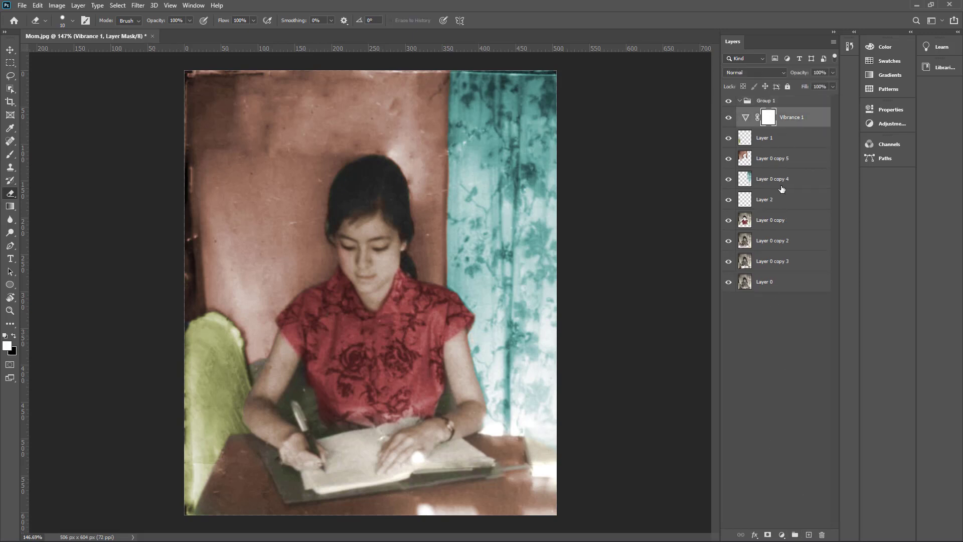
{"action": "left_click", "coordinate": [773, 263], "text": "shift"}
{"action": "left_click_drag", "start_coordinate": [773, 263], "coordinate": [752, 104]}
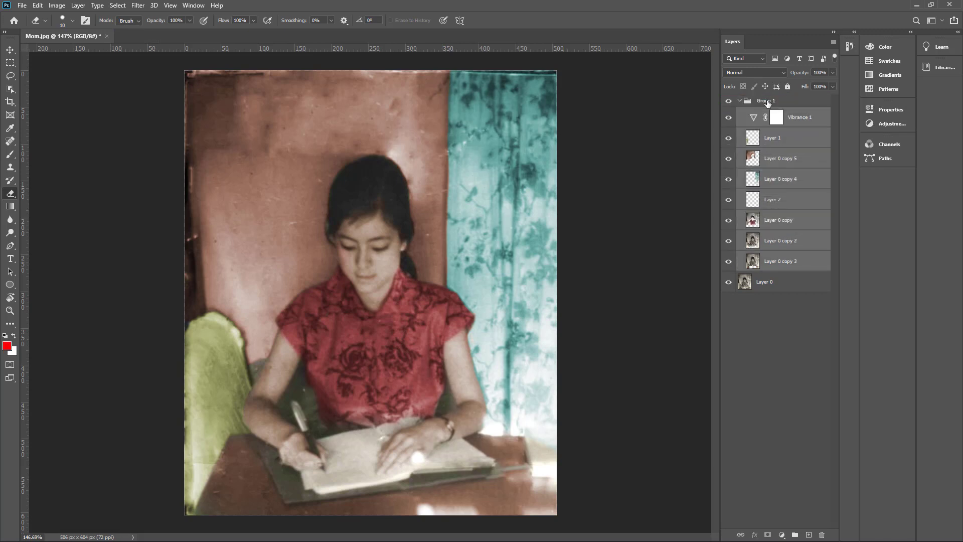
{"action": "left_click", "coordinate": [740, 100]}
Compare the colorized photo with the black-and-white original by hiding and showing Group 1.
{"action": "left_click", "coordinate": [729, 101]}
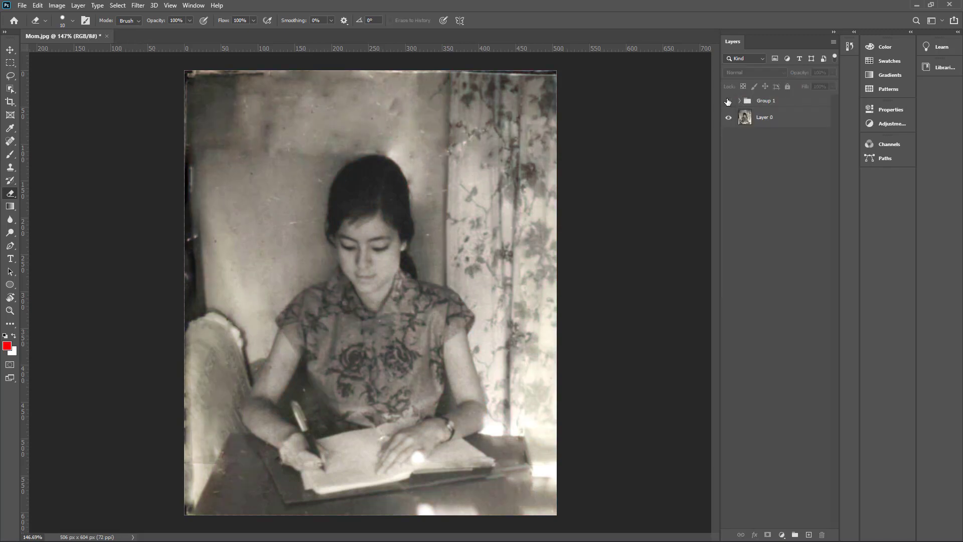
{"action": "left_click", "coordinate": [728, 101]}
{"action": "left_click", "coordinate": [728, 102]}
{"action": "left_click", "coordinate": [728, 102]}
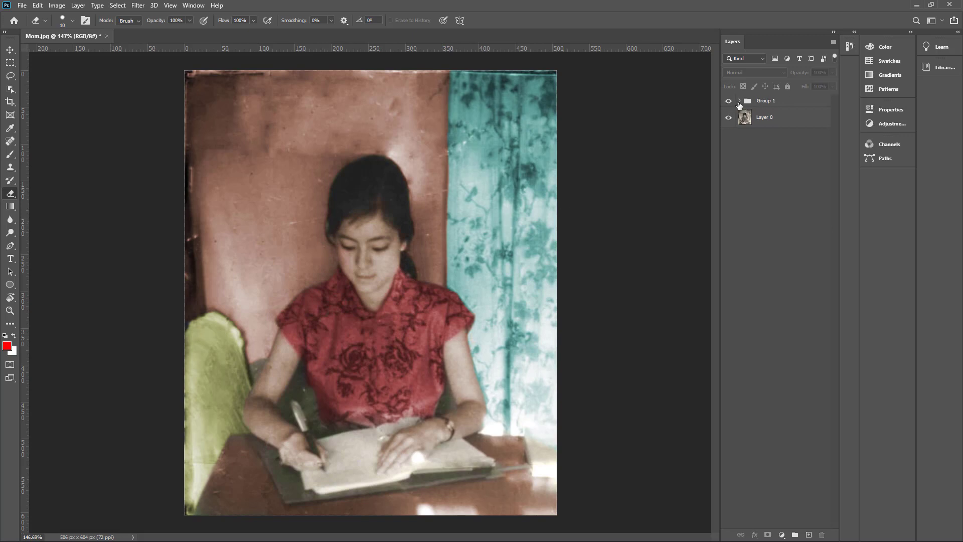
Expand Group 1, check the dress and wall colour by toggling Layer 0 copy and Layer 0 copy 5, and inspect the face up close.
{"action": "left_click", "coordinate": [739, 101]}
{"action": "left_click", "coordinate": [728, 221]}
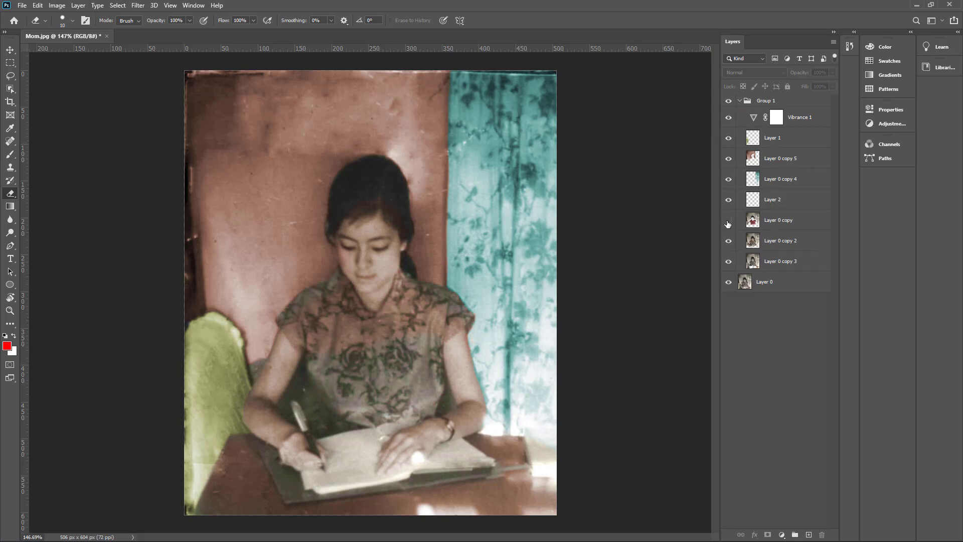
{"action": "left_click", "coordinate": [729, 220]}
{"action": "left_click", "coordinate": [728, 201]}
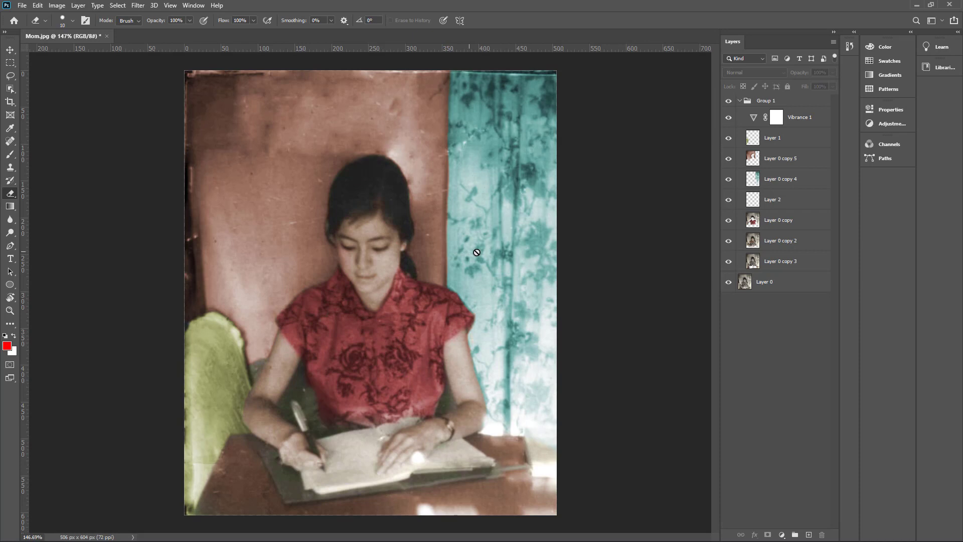
{"action": "left_click", "coordinate": [728, 158]}
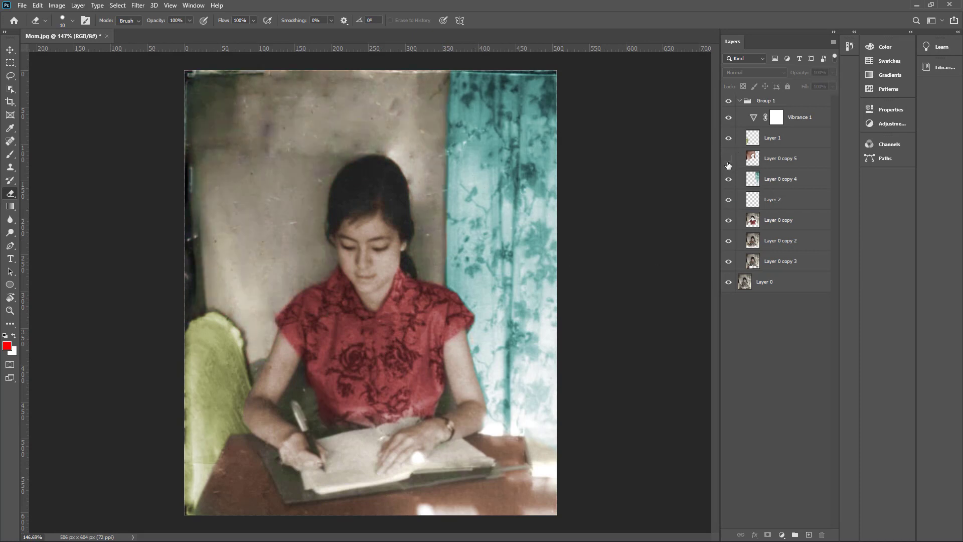
{"action": "scroll", "coordinate": [326, 249], "scroll_direction": "up", "scroll_amount": 5}
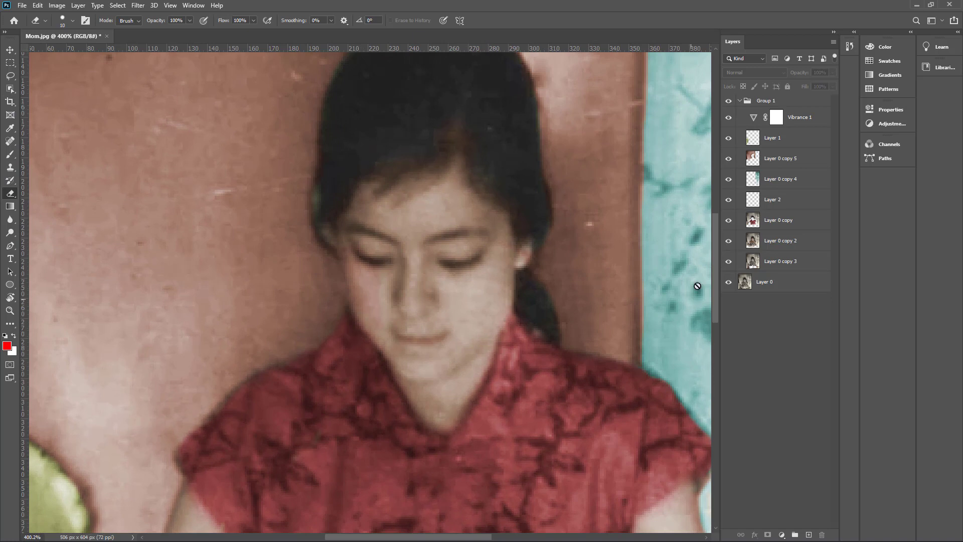
{"action": "left_click", "coordinate": [779, 220]}
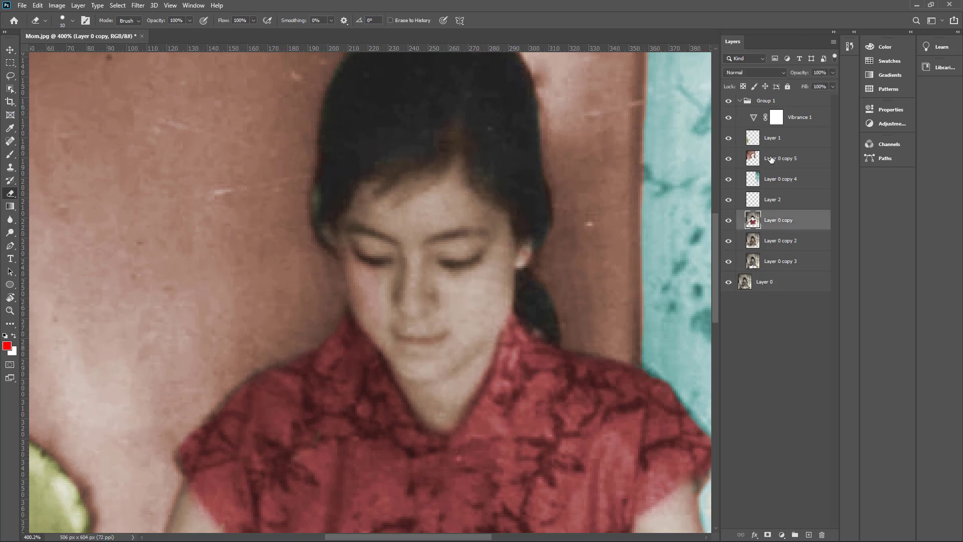
{"action": "left_click", "coordinate": [772, 158]}
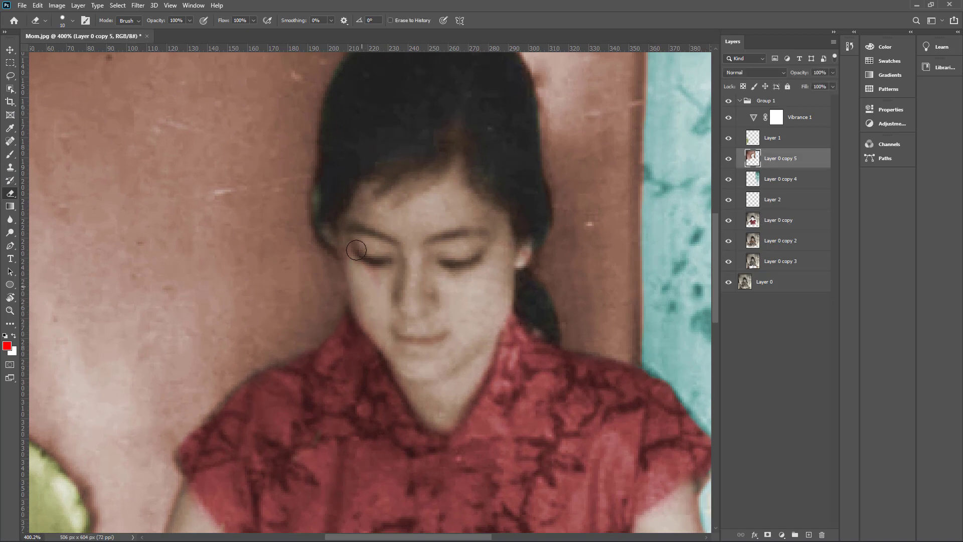
{"action": "scroll", "coordinate": [372, 262], "scroll_direction": "down", "scroll_amount": 3}
{"action": "scroll", "coordinate": [414, 250], "scroll_direction": "down", "scroll_amount": 2}
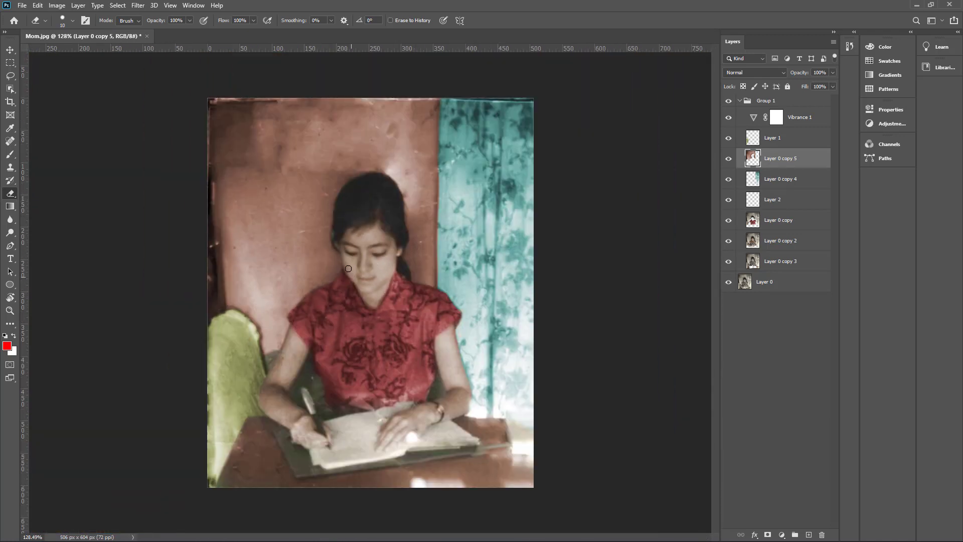
Hide and show Layer 0 copy 5 and Layer 0 copy once more, and make Layer 0 copy 2 active.
{"action": "left_click", "coordinate": [728, 158]}
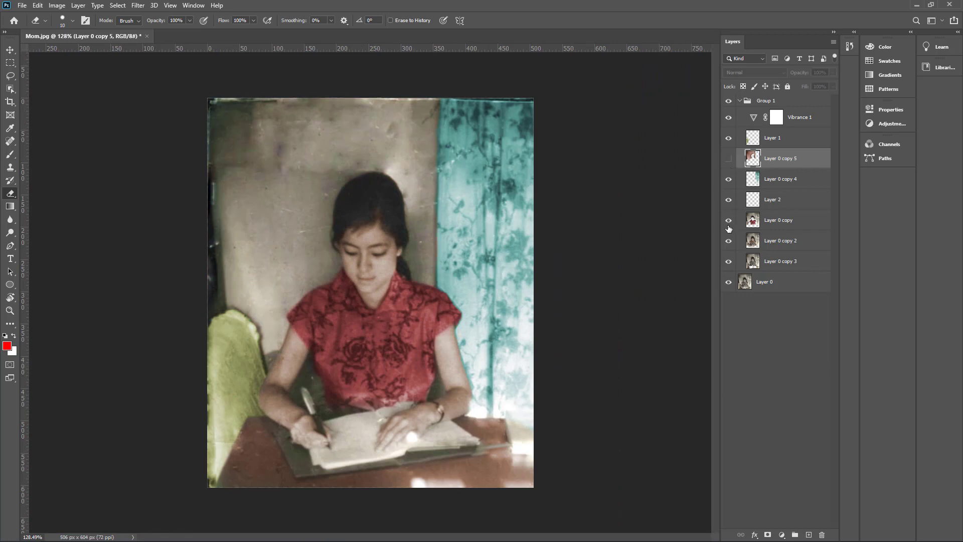
{"action": "left_click", "coordinate": [728, 222]}
{"action": "left_click", "coordinate": [728, 221]}
{"action": "left_click", "coordinate": [728, 158]}
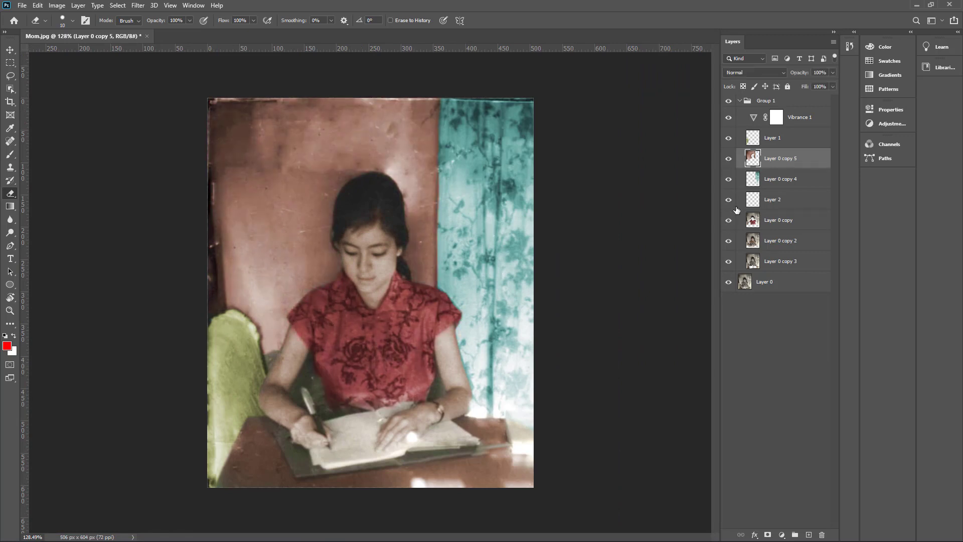
{"action": "left_click", "coordinate": [773, 247]}
{"action": "left_click", "coordinate": [56, 6]}
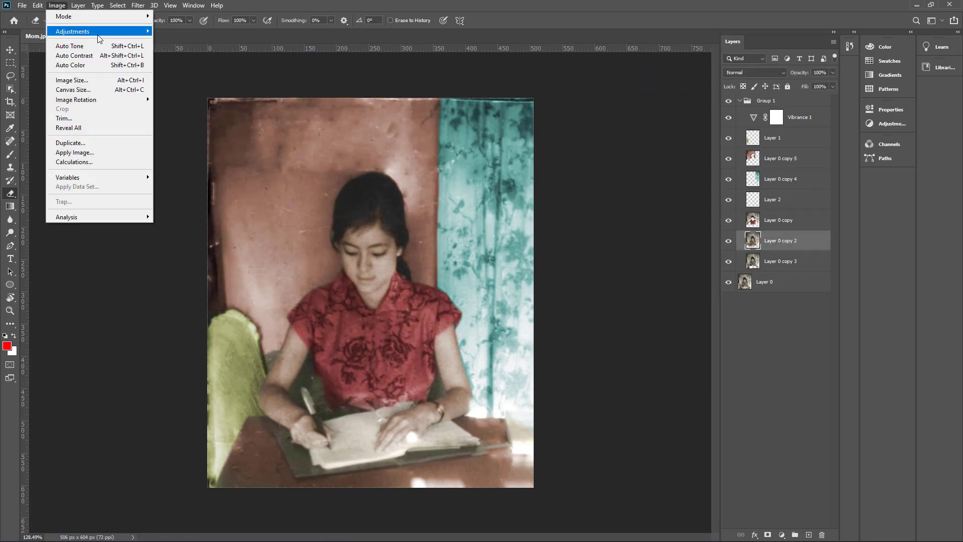
{"action": "mouse_move", "coordinate": [100, 31]}
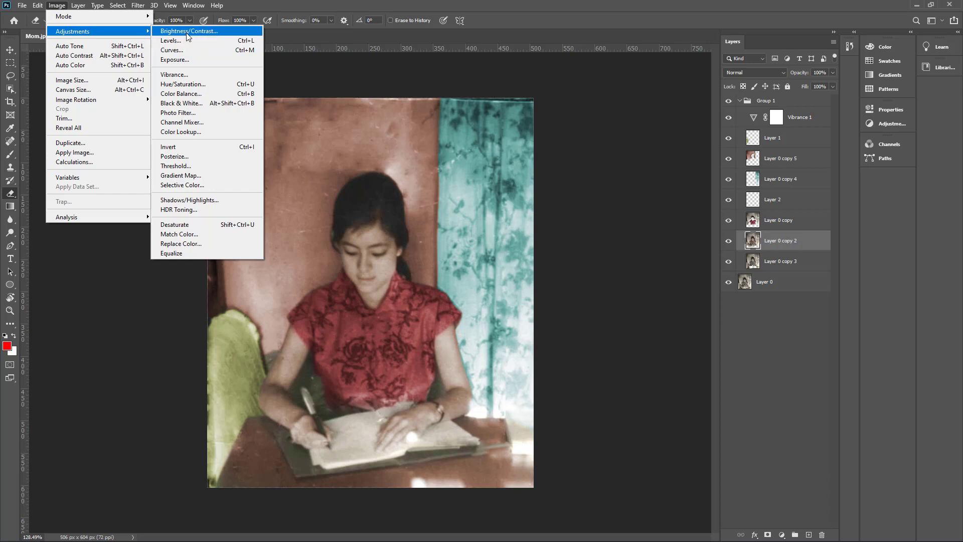
{"action": "left_click", "coordinate": [185, 84]}
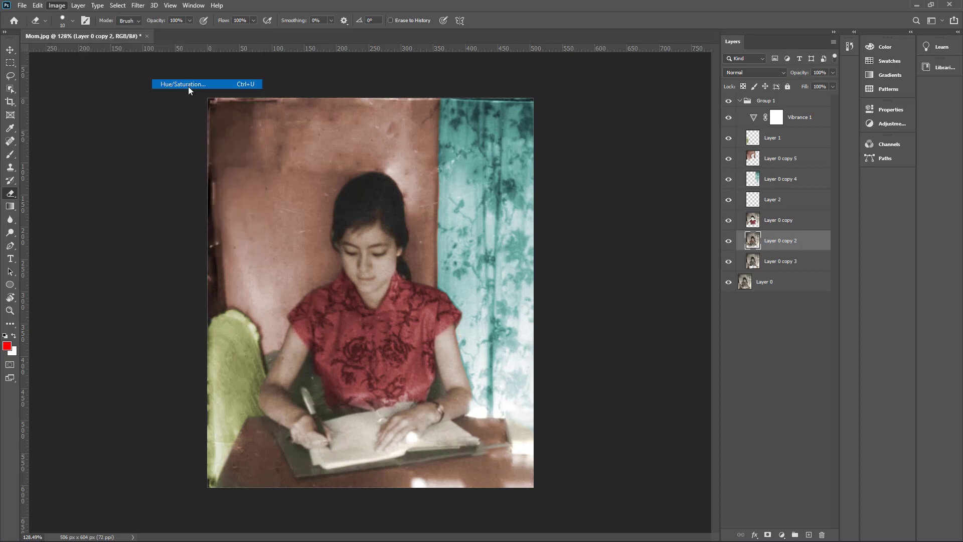
{"action": "left_click_drag", "start_coordinate": [604, 283], "coordinate": [599, 282]}
{"action": "key", "text": "ctrl+z"}
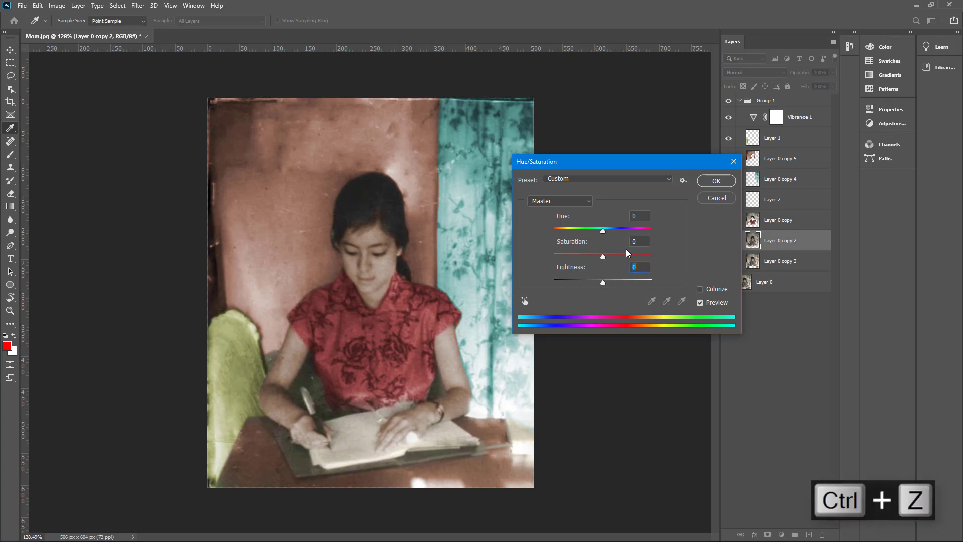
{"action": "left_click", "coordinate": [716, 198]}
{"action": "key", "text": "e"}
Brighten the skin on Layer 0 copy 2 with a Levels adjustment, setting the RGB white input level to 205.
{"action": "left_click", "coordinate": [78, 5]}
{"action": "mouse_move", "coordinate": [56, 5]}
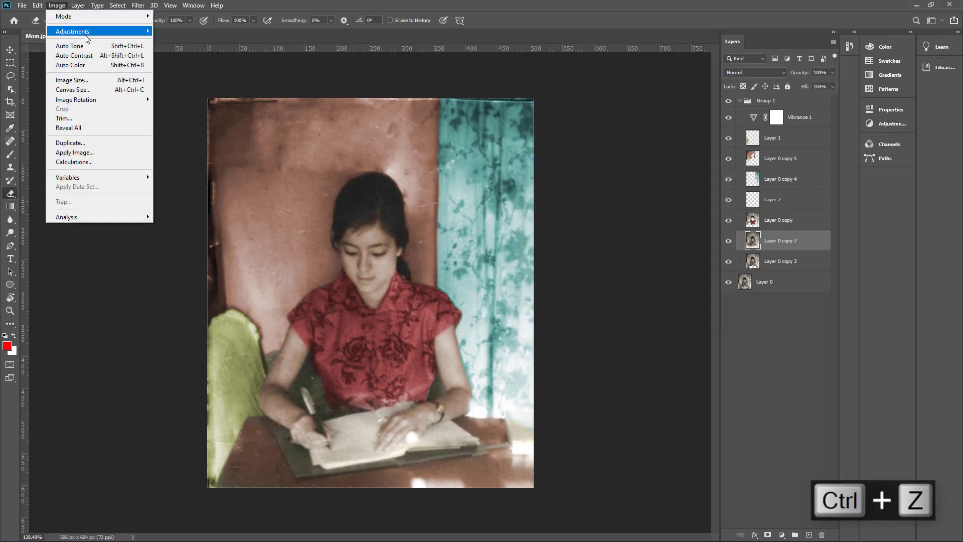
{"action": "mouse_move", "coordinate": [135, 32]}
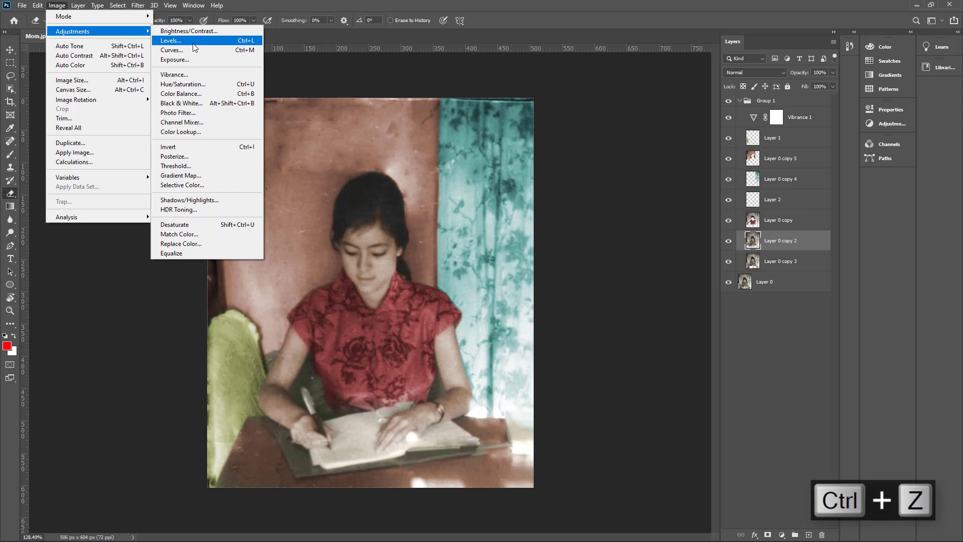
{"action": "left_click", "coordinate": [191, 42]}
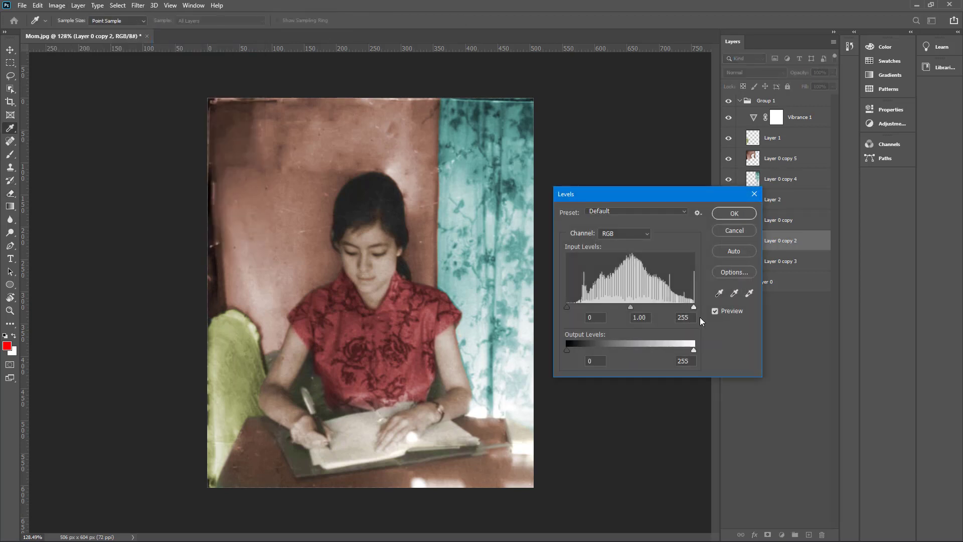
{"action": "left_click_drag", "start_coordinate": [693, 307], "coordinate": [663, 332]}
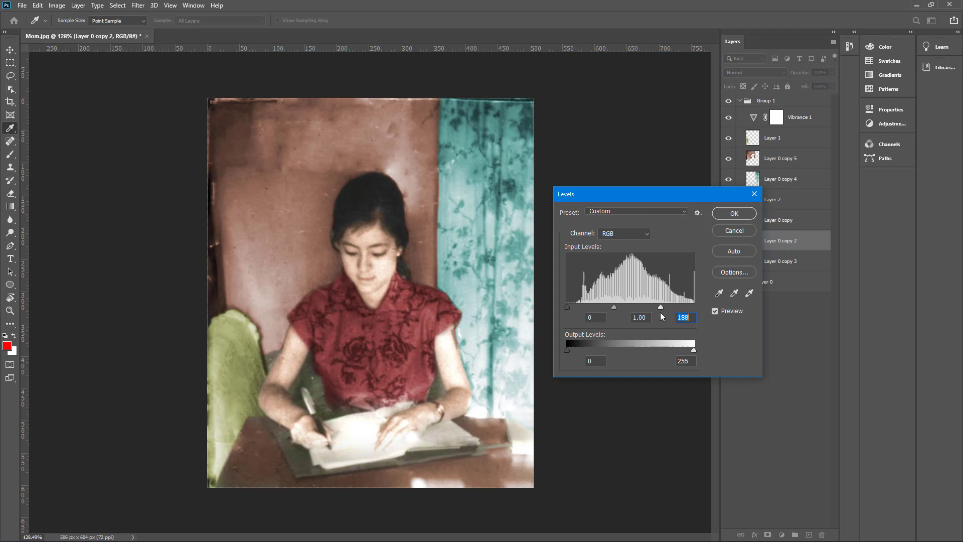
{"action": "mouse_move", "coordinate": [660, 312]}
{"action": "left_mouse_down"}
{"action": "mouse_move", "coordinate": [682, 309]}
{"action": "mouse_move", "coordinate": [670, 311]}
{"action": "left_mouse_up"}
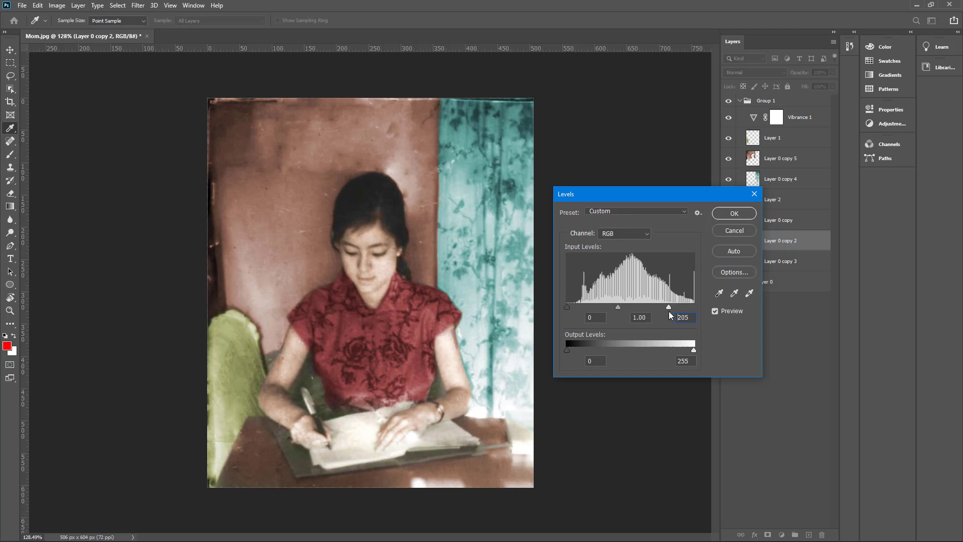
{"action": "left_click", "coordinate": [733, 215]}
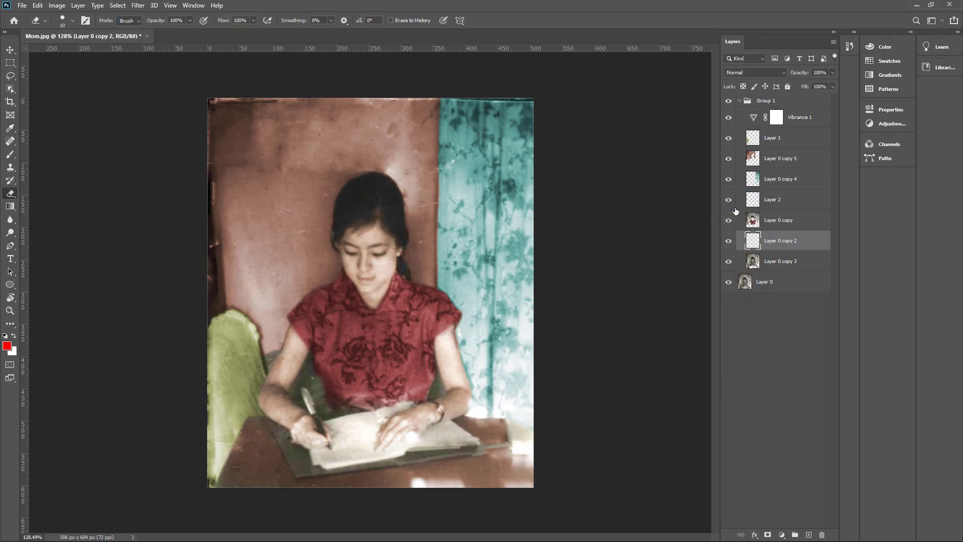
Collapse Group 1 and hide and show it to compare the brightened colour version with the black-and-white original.
{"action": "left_click", "coordinate": [741, 101]}
{"action": "left_click", "coordinate": [729, 101]}
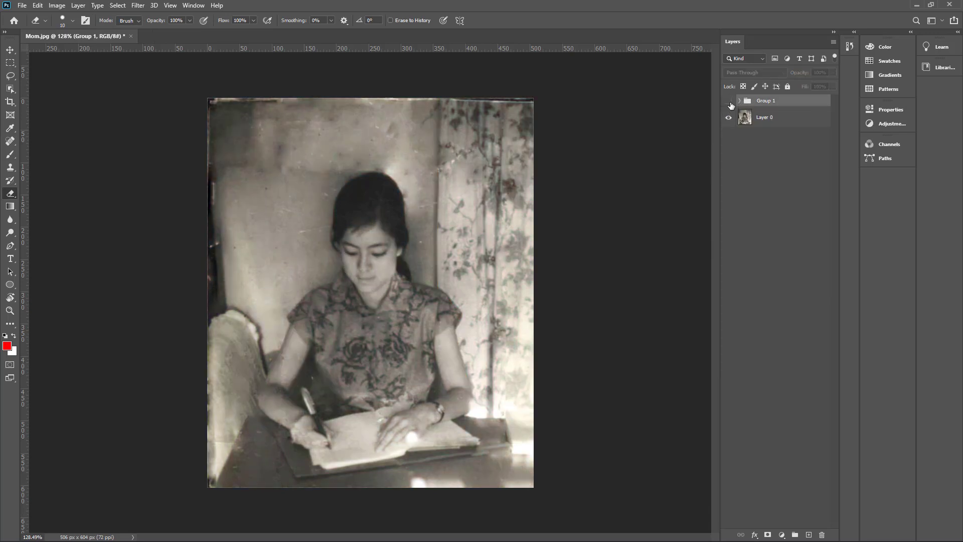
{"action": "left_click", "coordinate": [730, 103]}
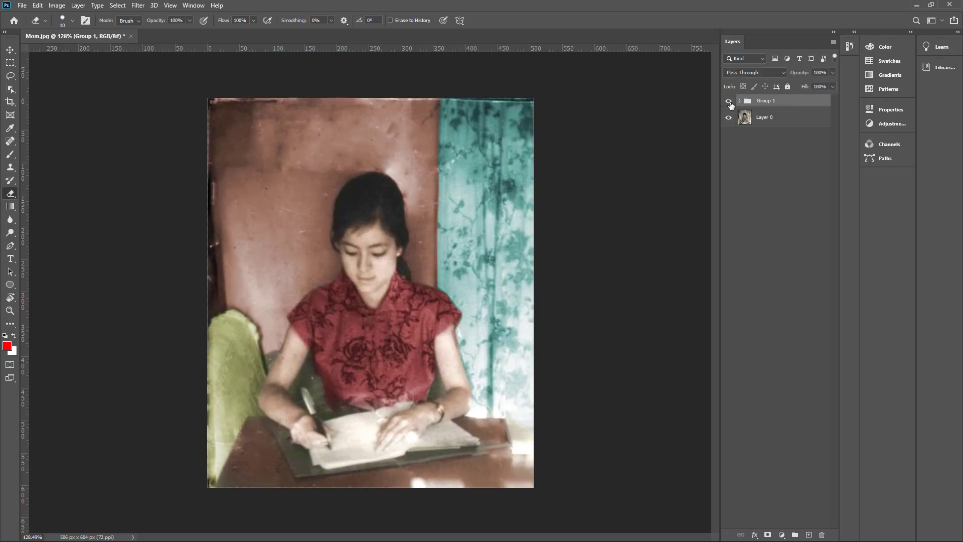